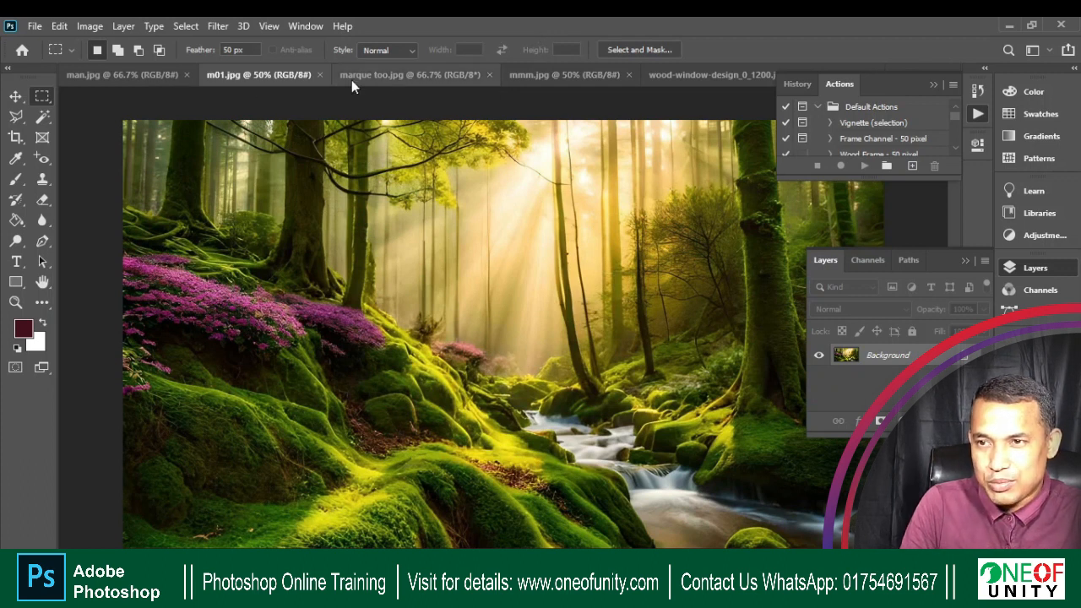
Switch to the marque too.jpg document and examine the orange painting above the bed up close.
left_click(394, 76)
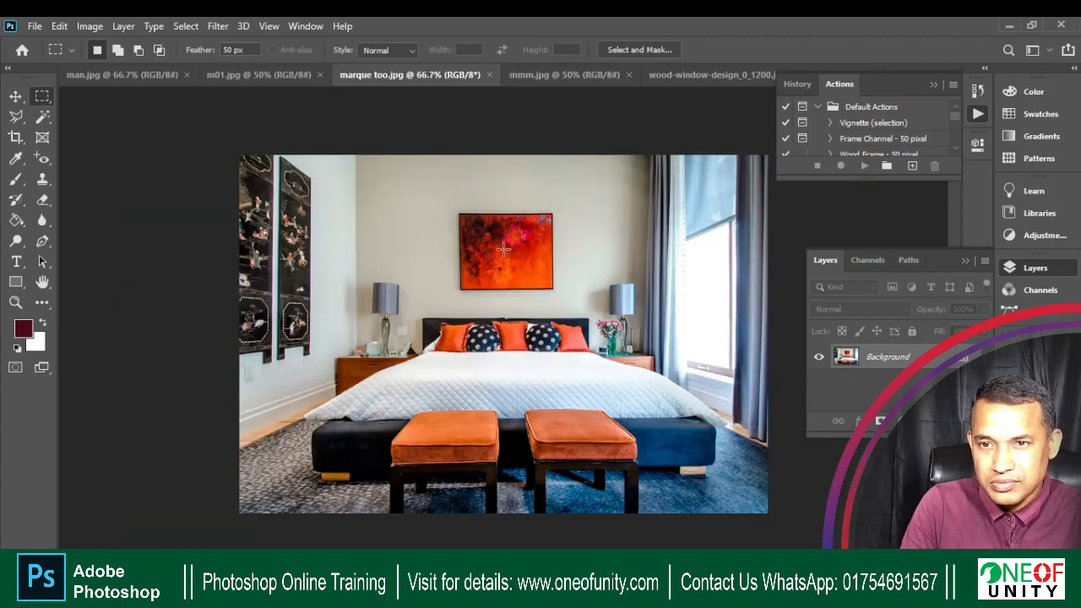
key("ctrl+plus")
key("ctrl+plus")
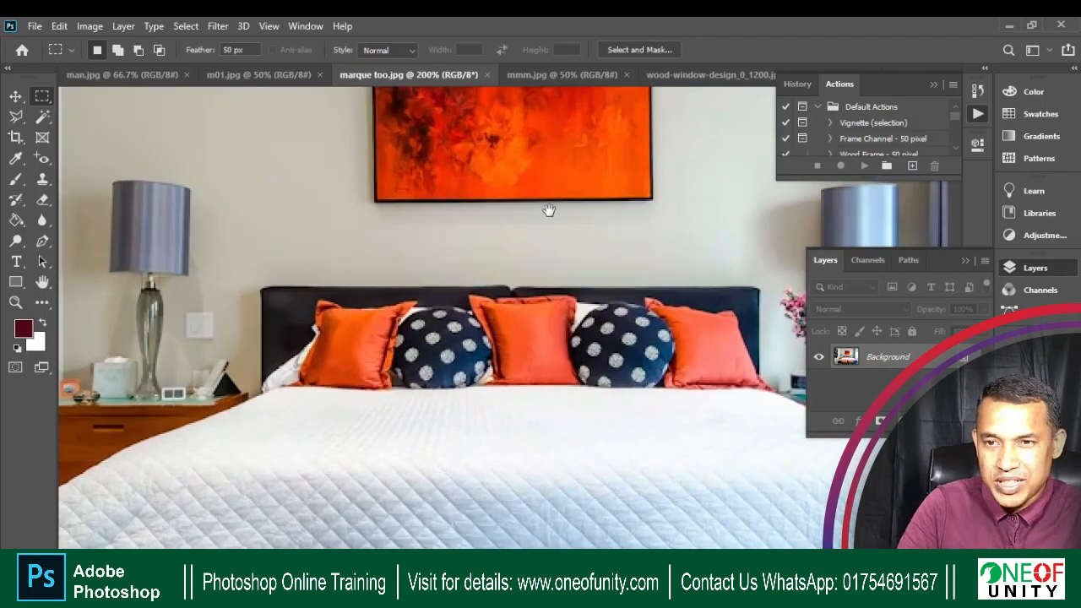
left_click_drag(549, 210, 522, 376)
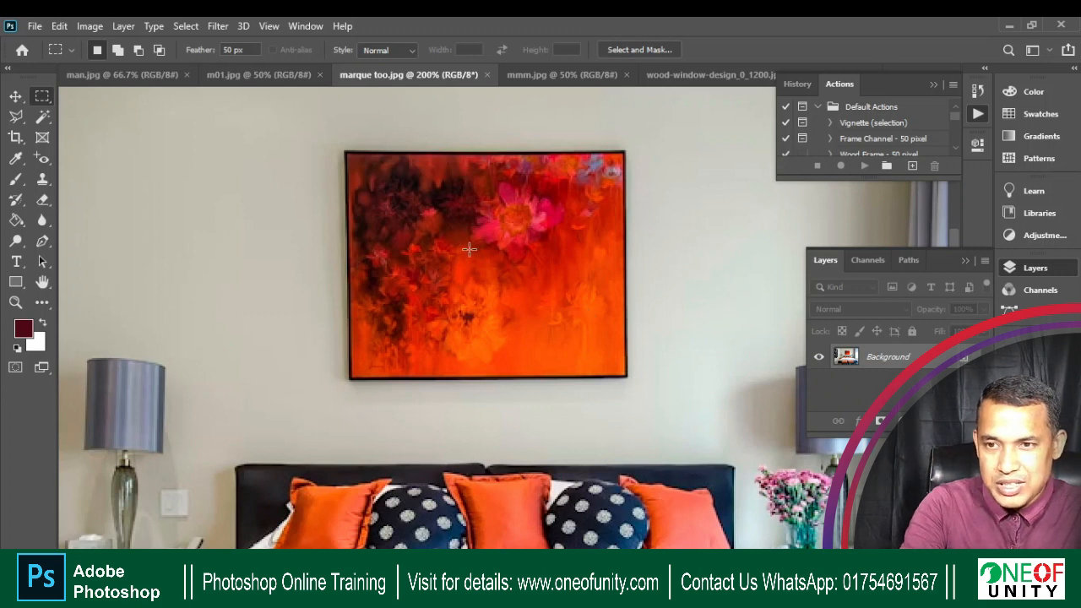
left_click_drag(806, 336, 992, 380)
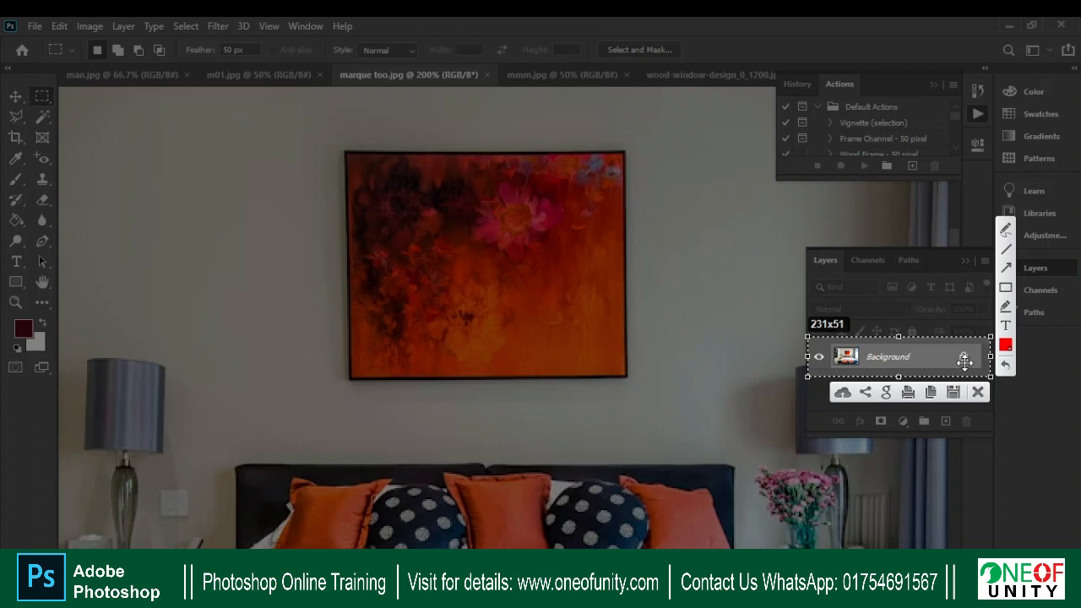
left_click(1006, 268)
left_click_drag(981, 313, 970, 356)
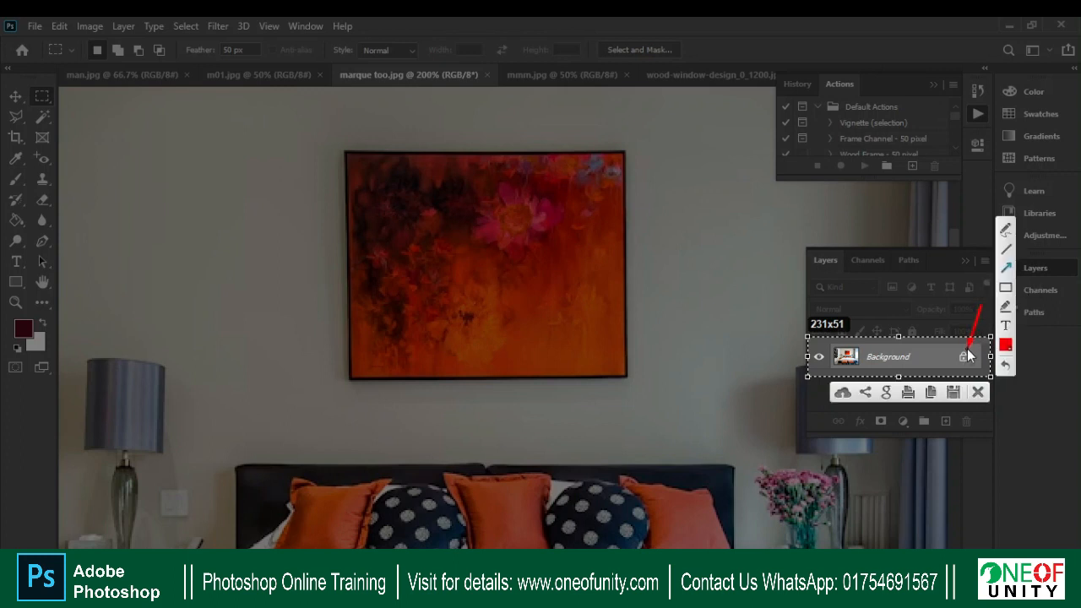
left_click(977, 391)
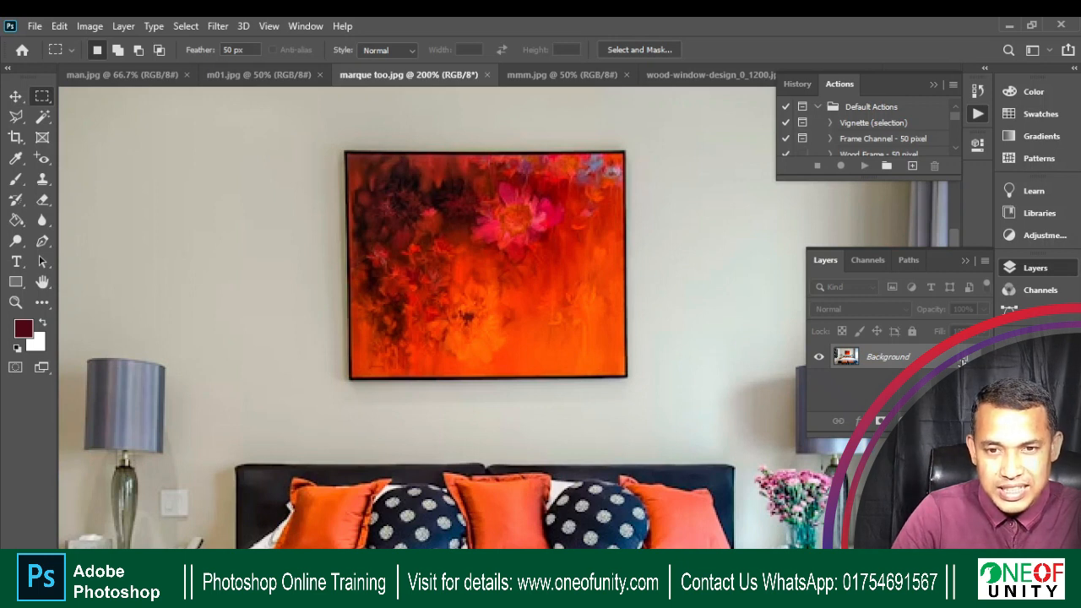
Unlock the Background layer of the bedroom image, keeping the layer style options at their defaults.
left_click(962, 358)
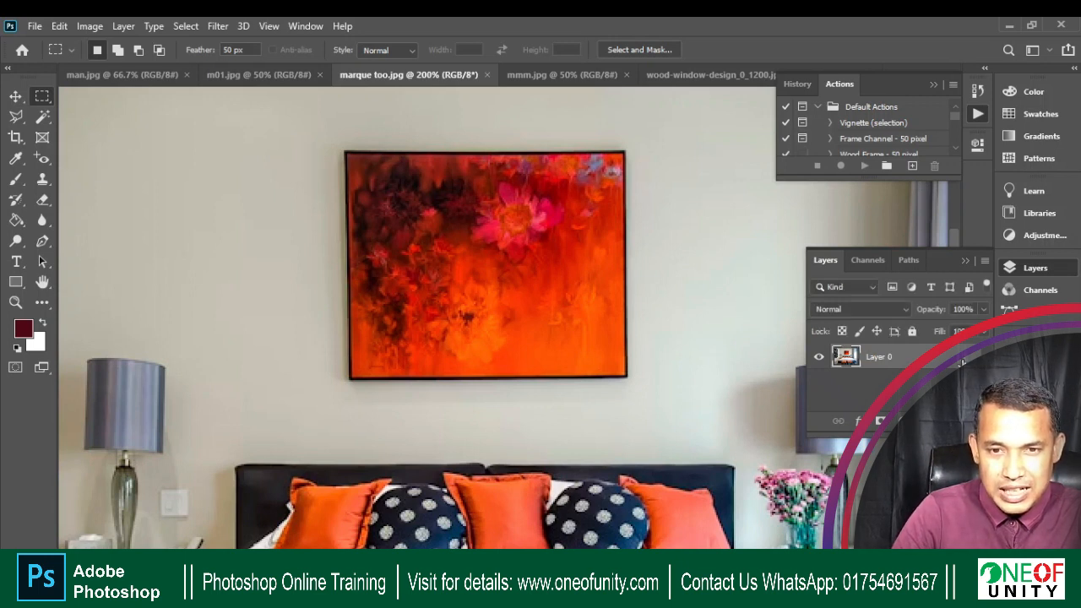
double_click(961, 361)
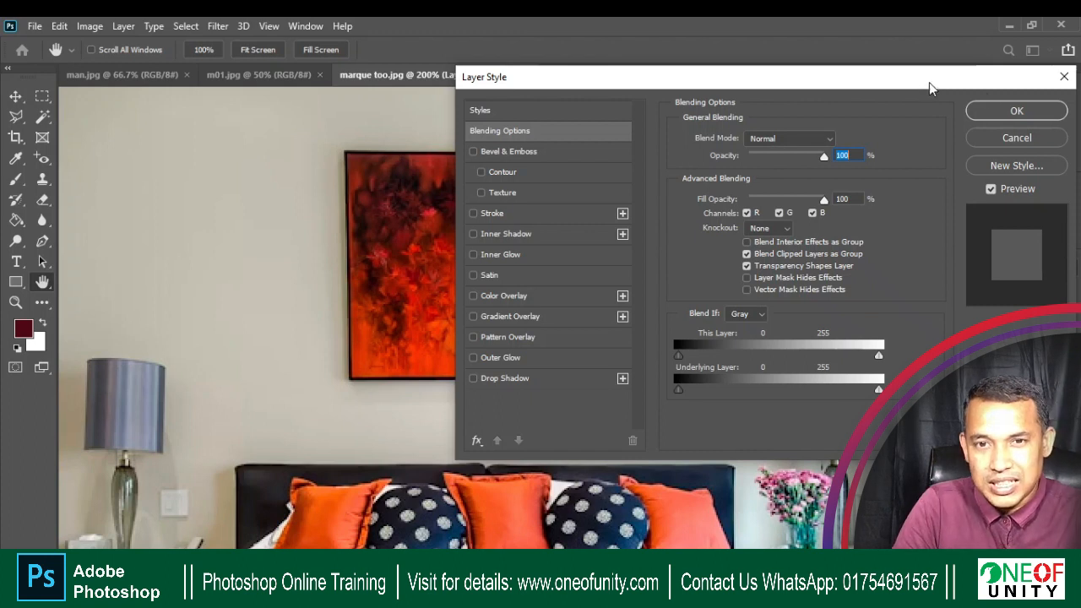
left_click(1019, 114)
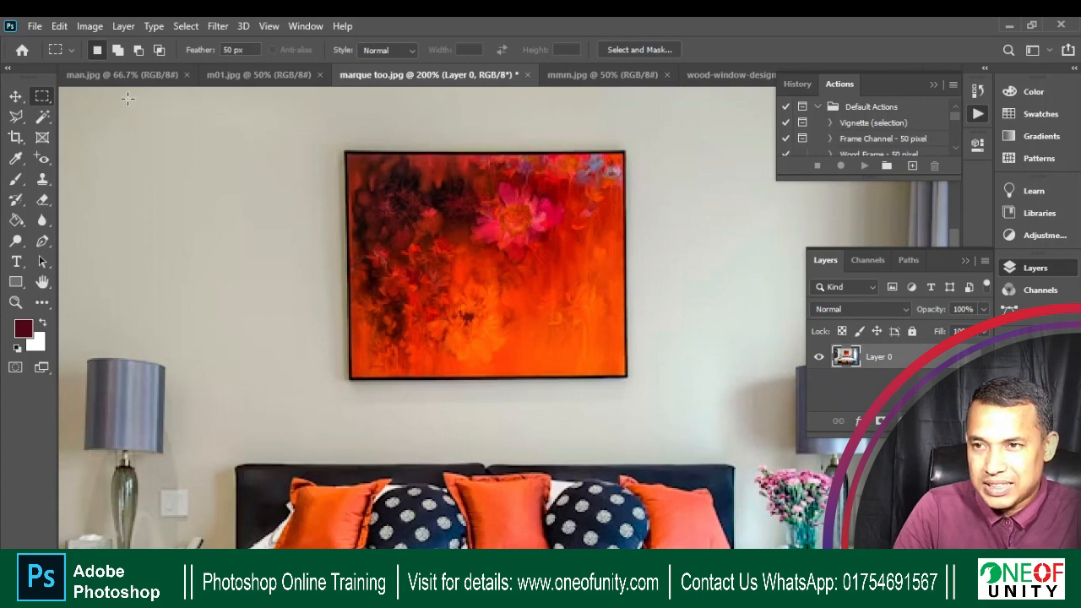
Copy the portrait from man.jpg into marque too.jpg with the Move tool and position it over the bedroom picture.
left_click(105, 81)
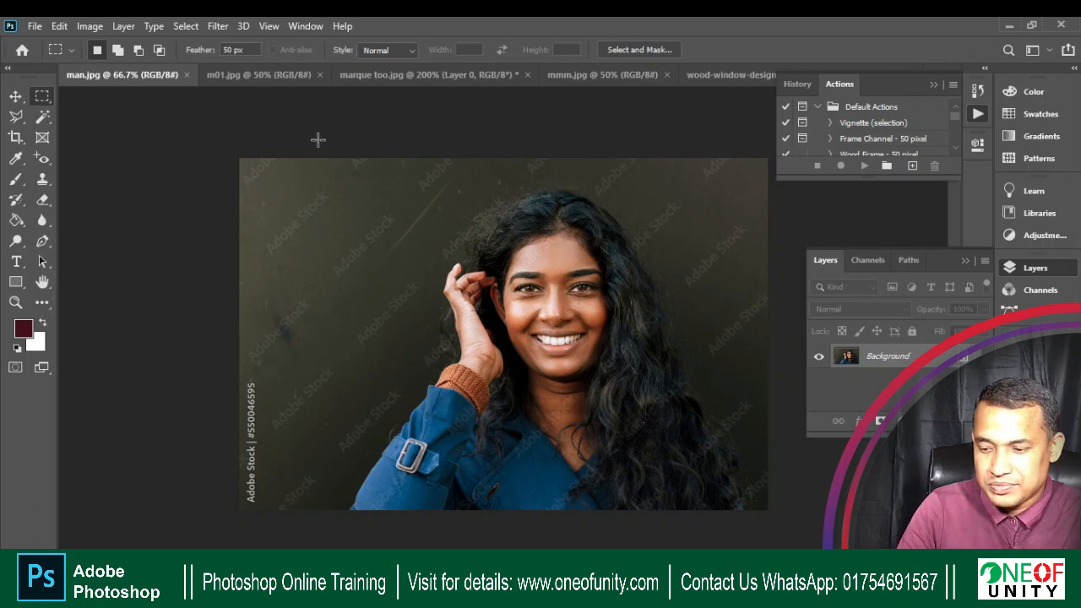
key("v")
mouse_move(523, 290)
left_mouse_down()
mouse_move(534, 290)
mouse_move(406, 118)
mouse_move(395, 71)
mouse_move(432, 207)
left_mouse_up()
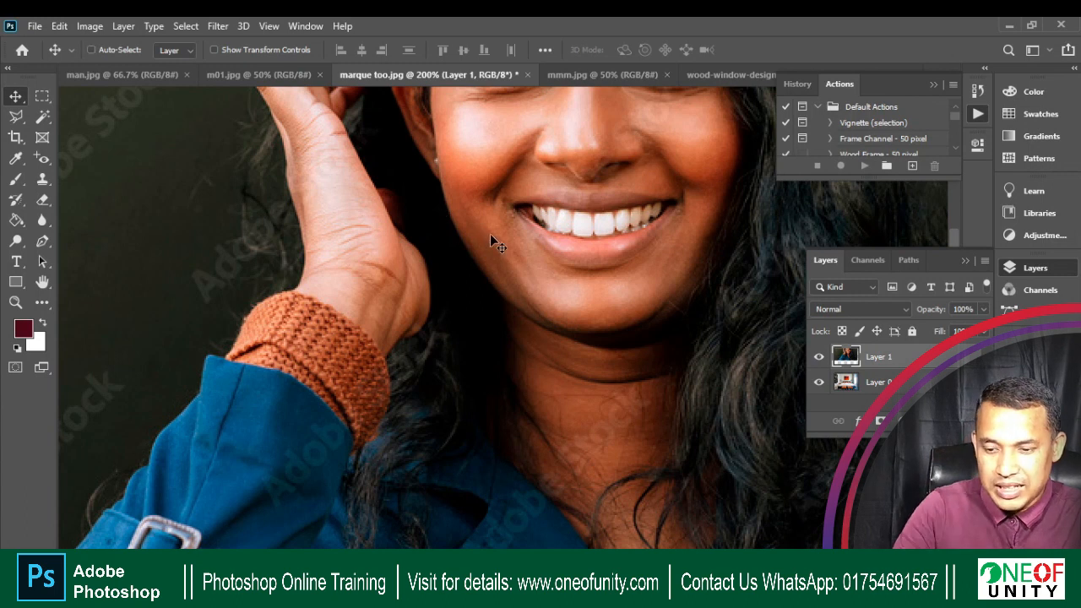
key("ctrl+minus")
key("ctrl+minus")
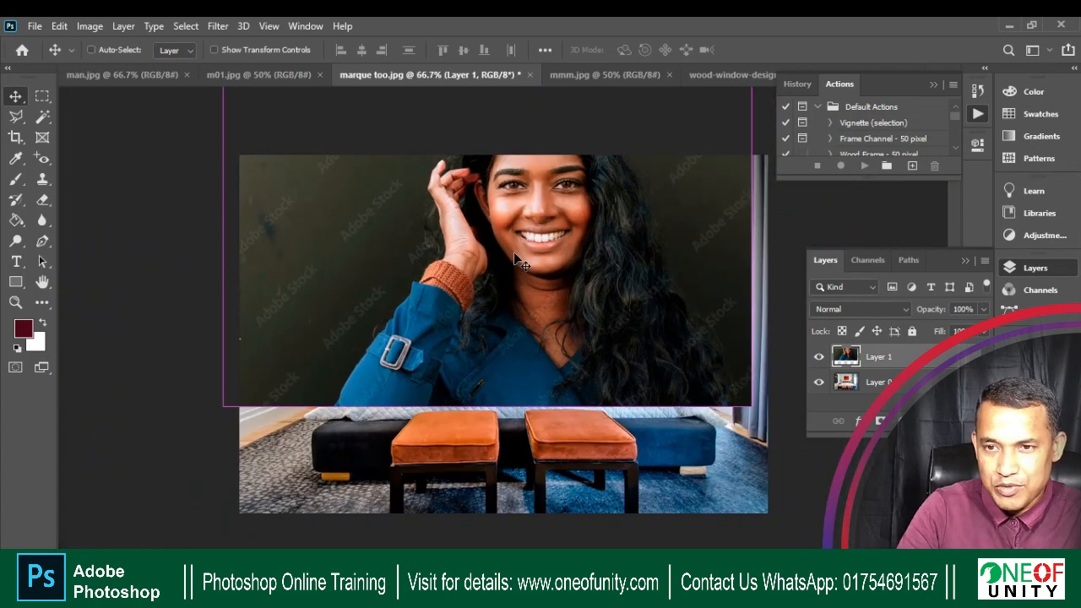
left_click_drag(513, 252, 520, 335)
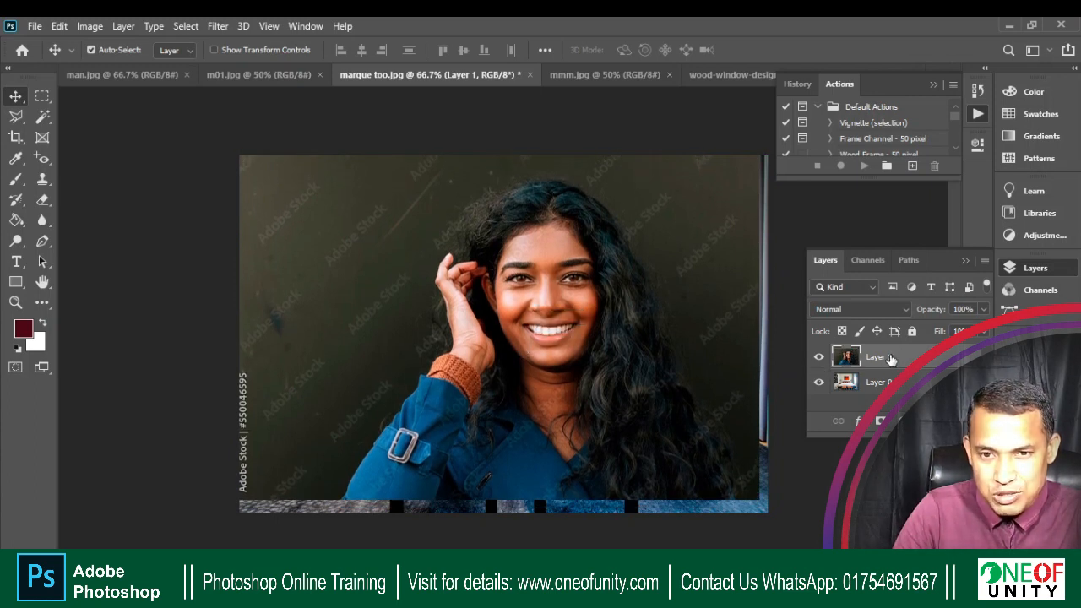
Move the portrait layer beneath the bedroom picture's layer, Layer 0.
left_click_drag(889, 358, 892, 398)
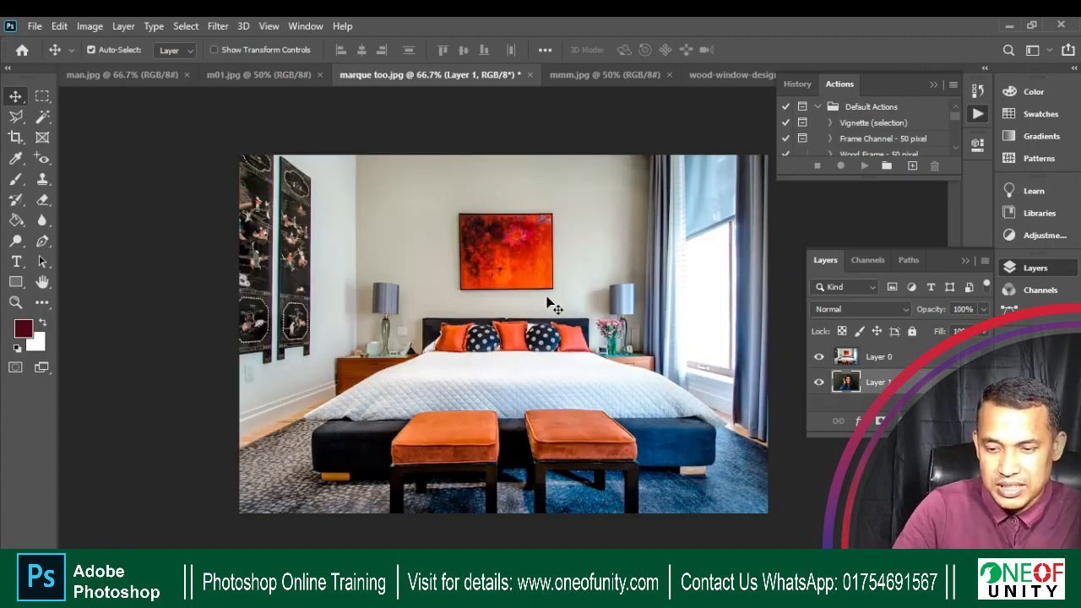
key("ctrl+plus")
key("ctrl+plus")
mouse_move(546, 182)
left_mouse_down()
mouse_move(523, 354)
mouse_move(521, 345)
left_mouse_up()
key("ctrl+plus")
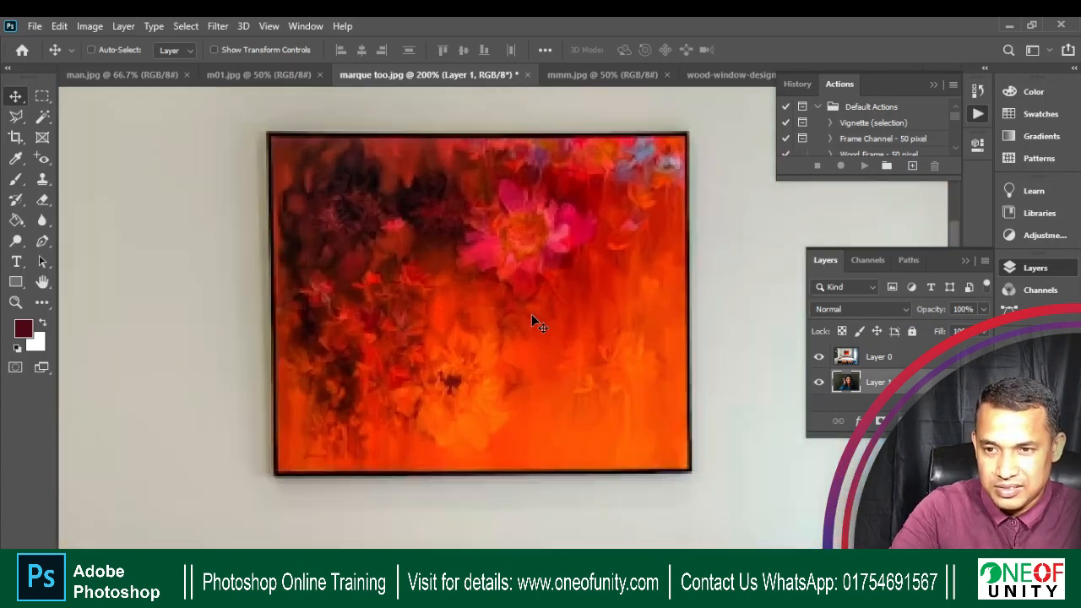
key("ctrl+plus")
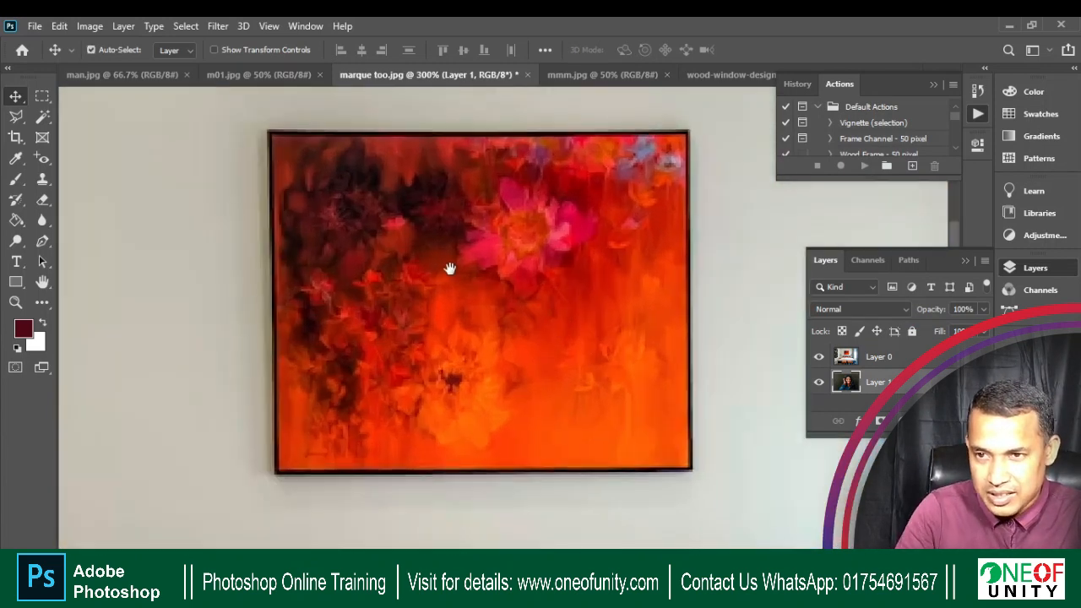
left_click(42, 100)
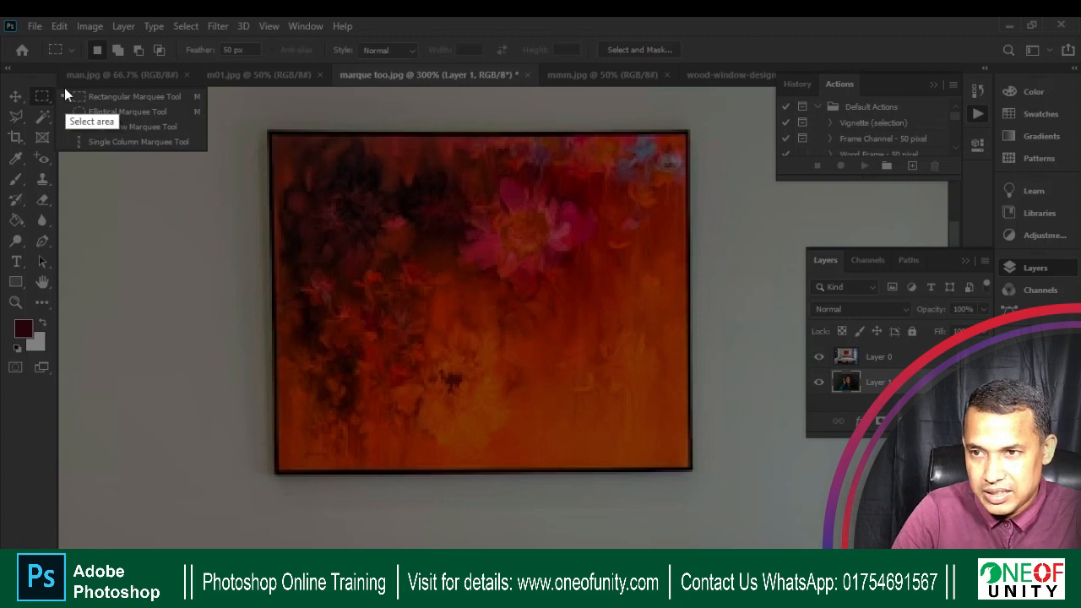
left_click_drag(63, 85, 204, 109)
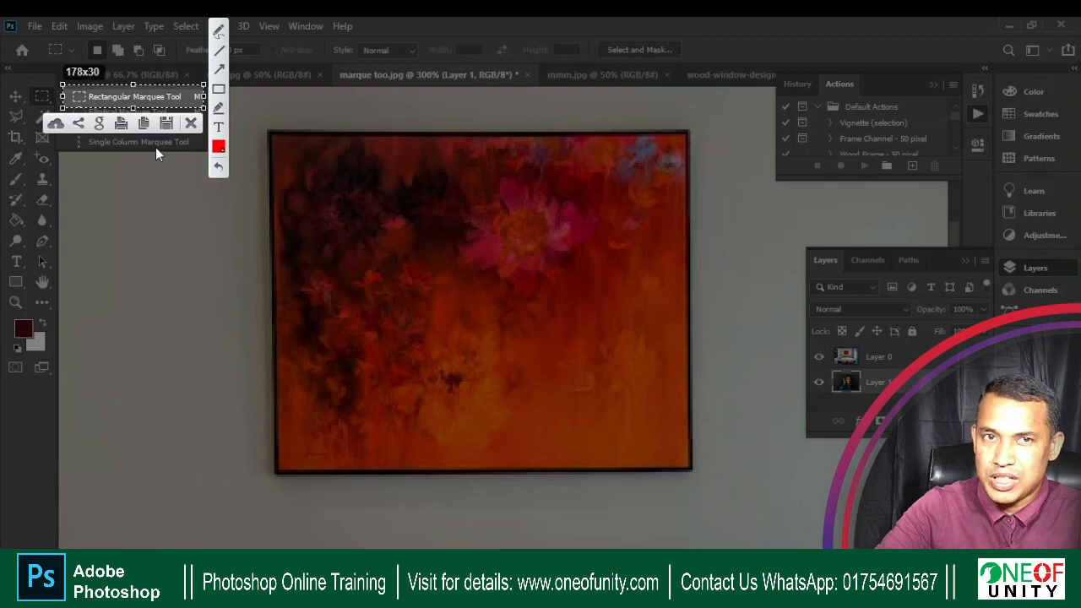
key("Escape")
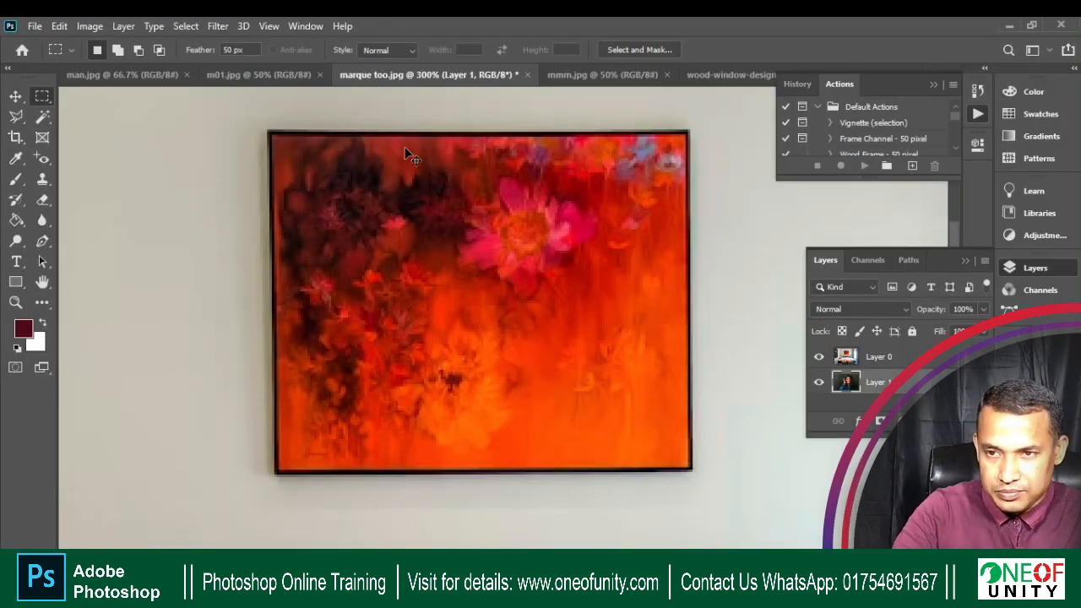
Choose the Rectangular Marquee tool from the marquee tool group.
right_click(45, 98)
left_click(45, 98)
right_click(48, 98)
left_click(85, 100)
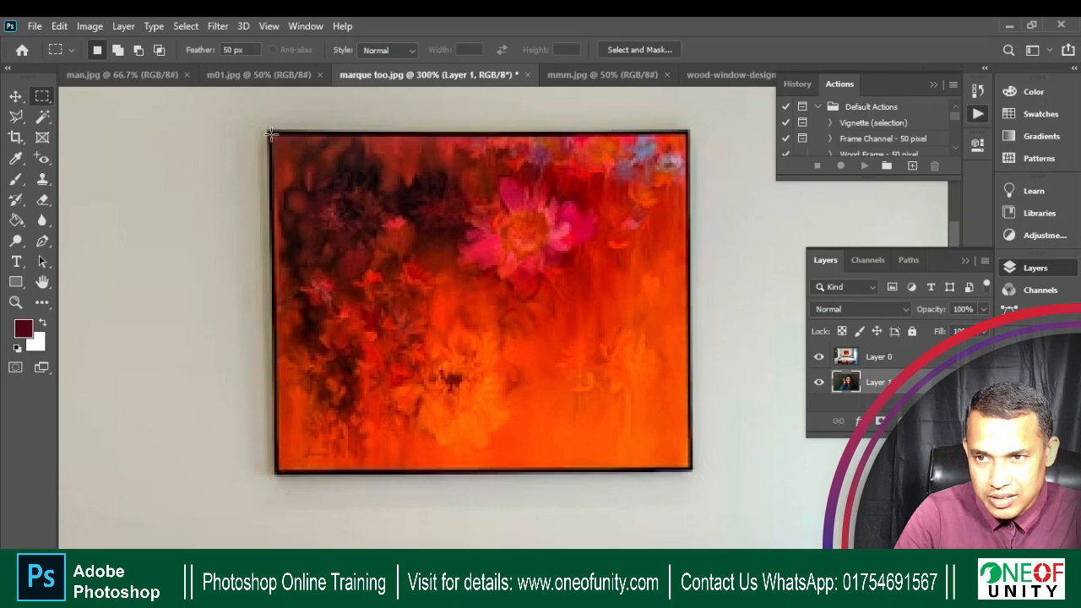
left_click_drag(271, 135, 569, 268)
left_click(514, 247)
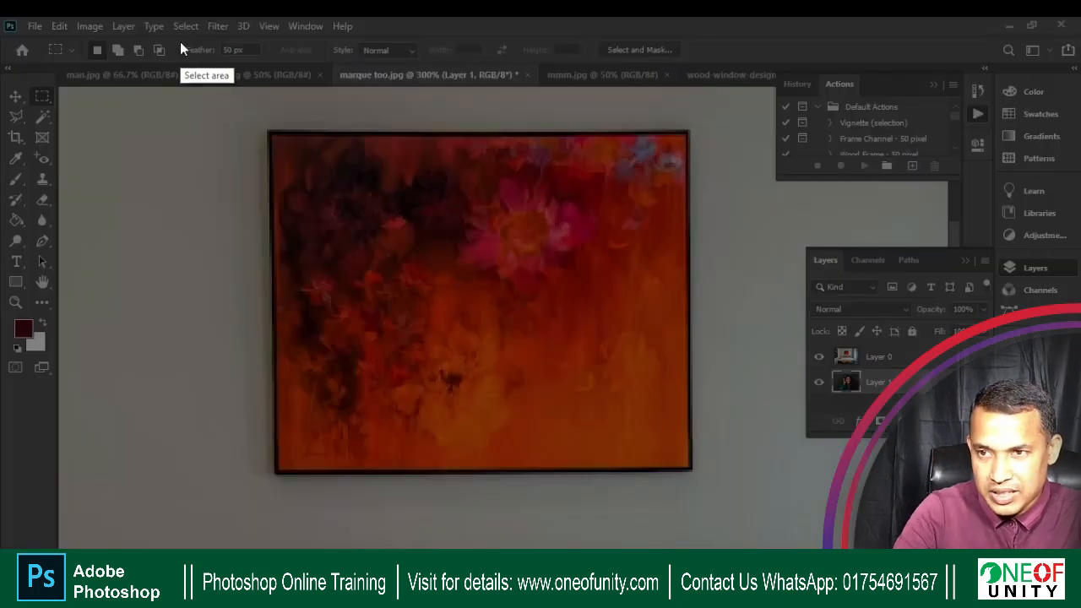
left_click_drag(178, 41, 264, 63)
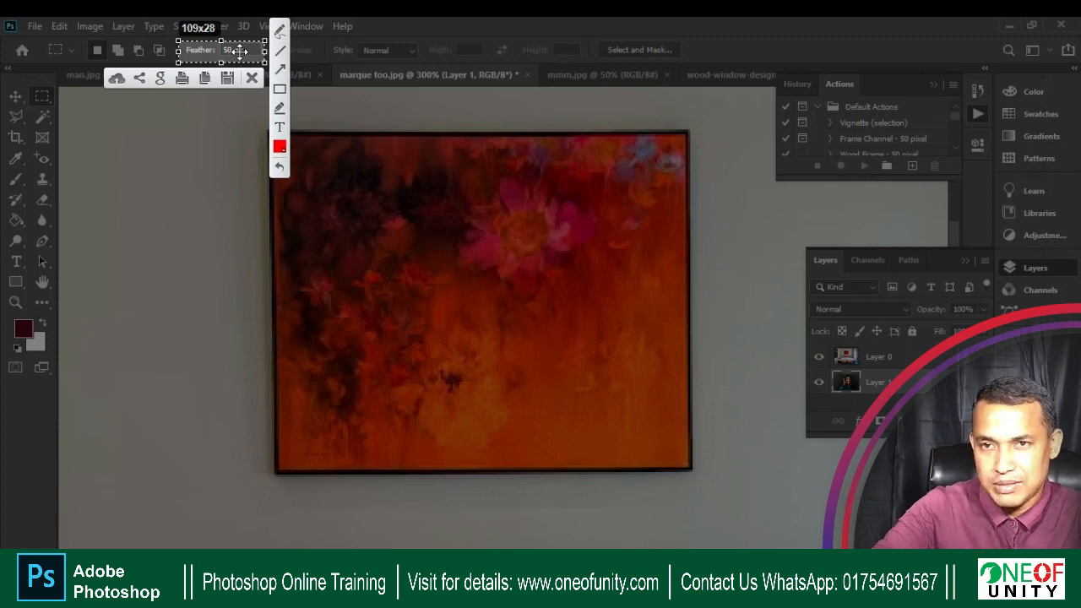
key("Escape")
Set the marquee feather to 0 px and draw a rectangular selection over the painting along its black frame.
left_click(239, 51)
type("0")
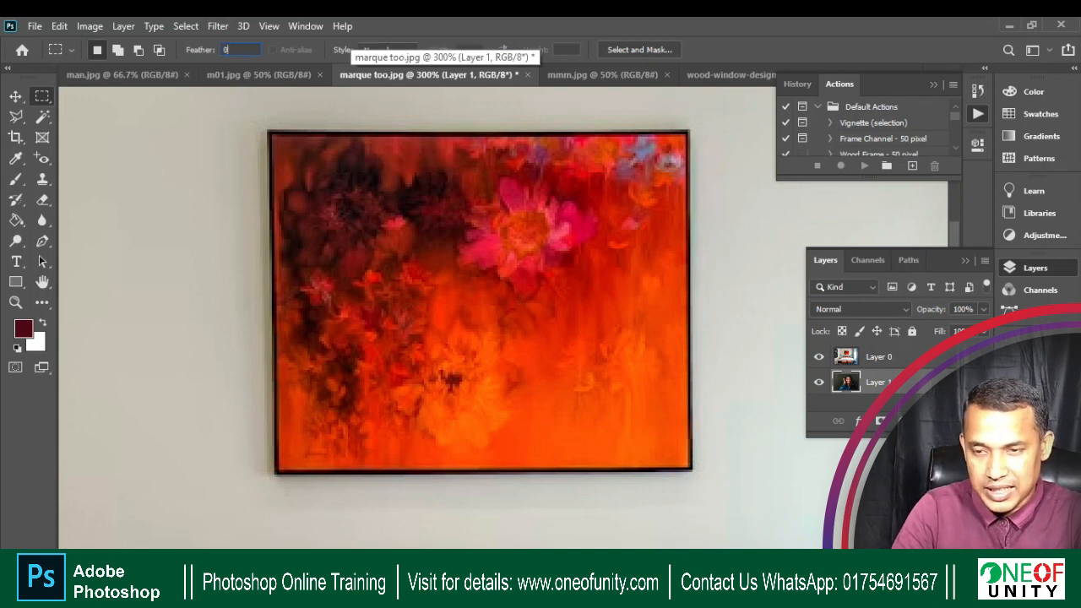
key("Return")
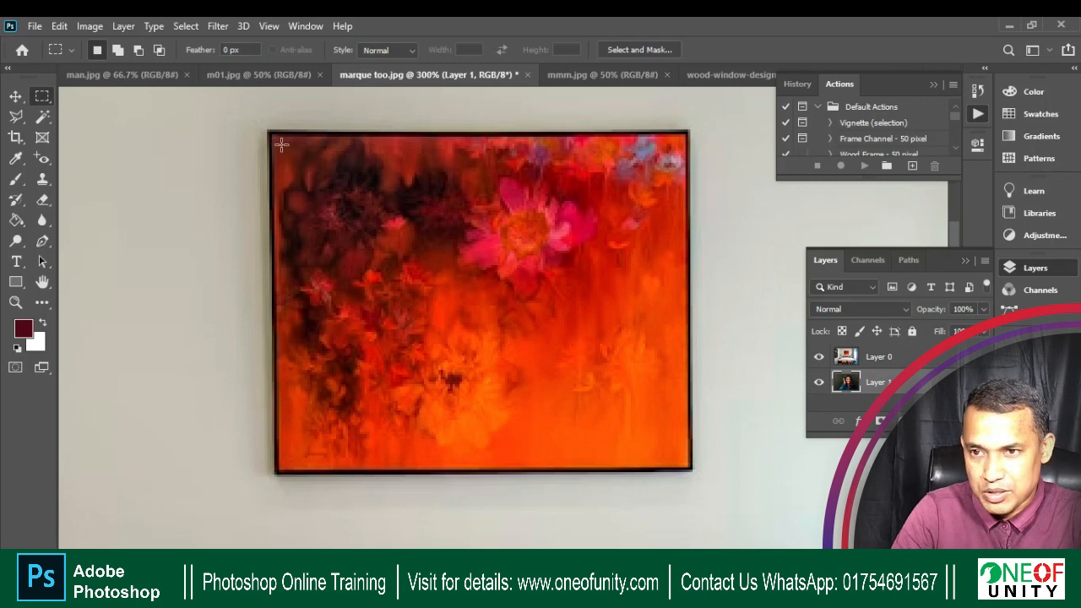
mouse_move(272, 133)
left_mouse_down()
mouse_move(326, 188)
mouse_move(482, 305)
left_mouse_up()
key("ctrl+d")
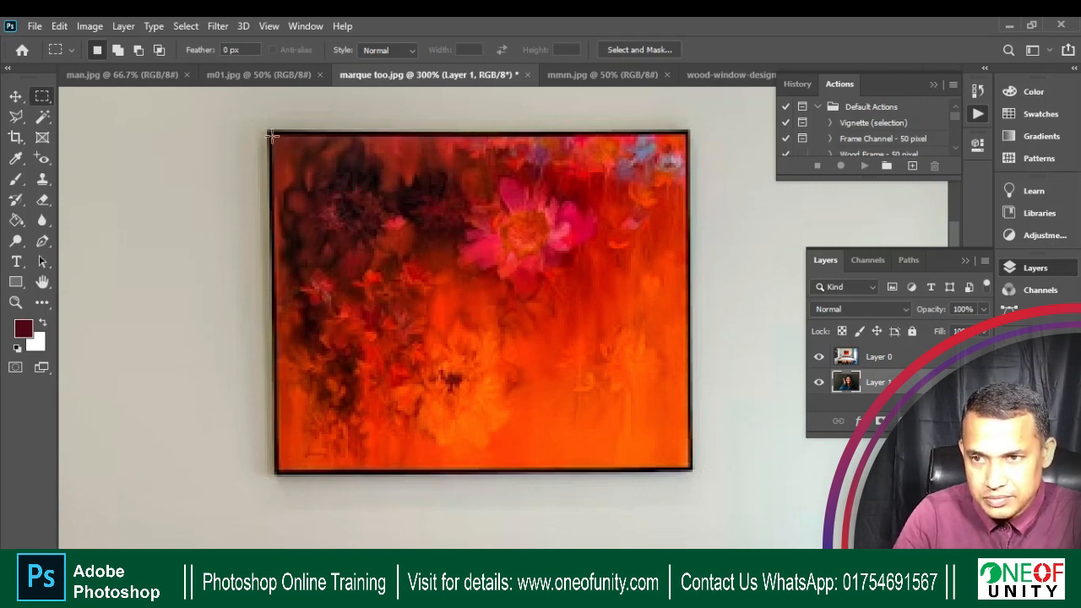
mouse_move(272, 135)
left_mouse_down()
mouse_move(422, 245)
mouse_move(615, 426)
mouse_move(686, 466)
left_mouse_up()
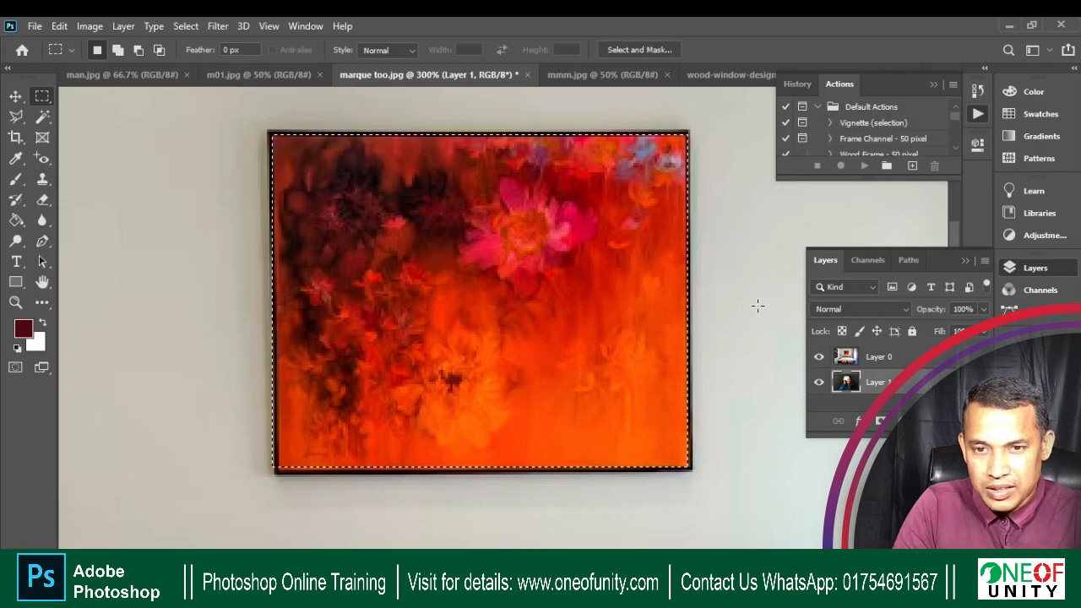
Delete the selected painting area from the bedroom picture's Layer 0 and clear the selection.
left_click(849, 361)
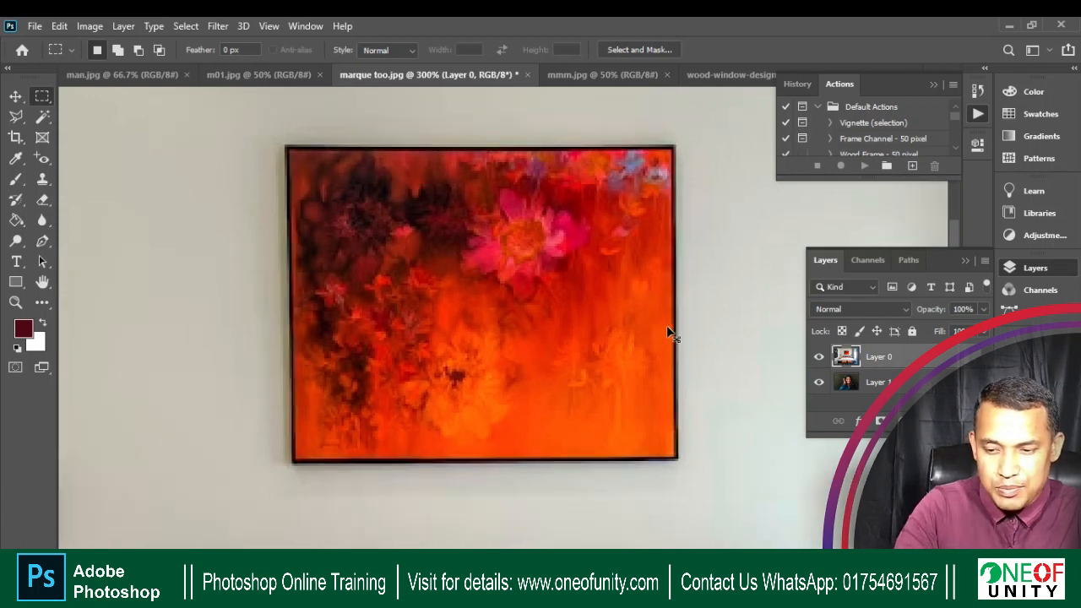
key("ctrl+minus")
key("ctrl+minus")
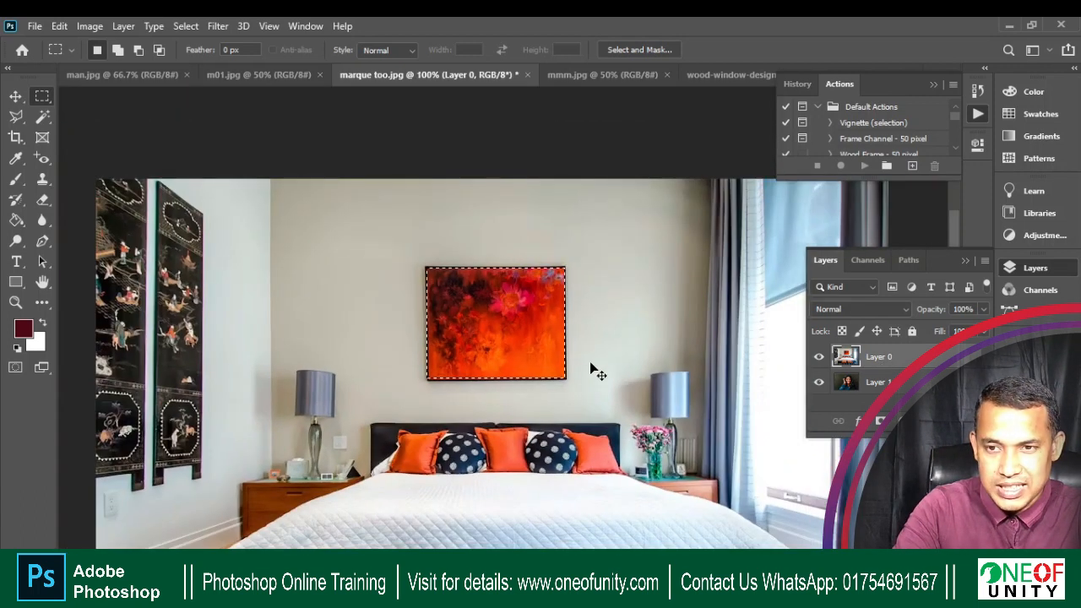
key("ctrl+plus")
left_click_drag(814, 338, 986, 372)
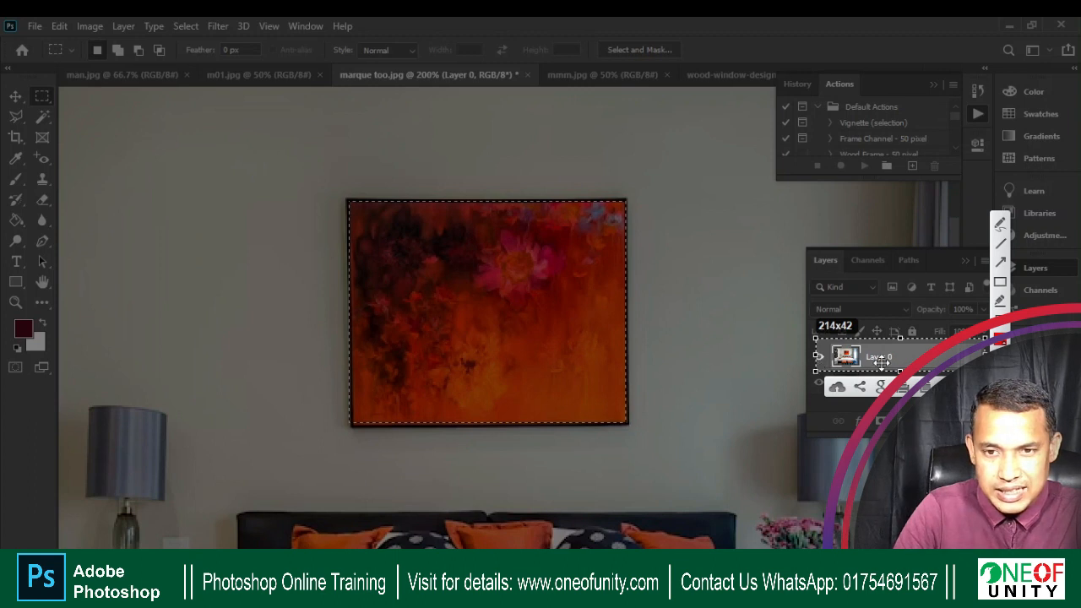
key("Escape")
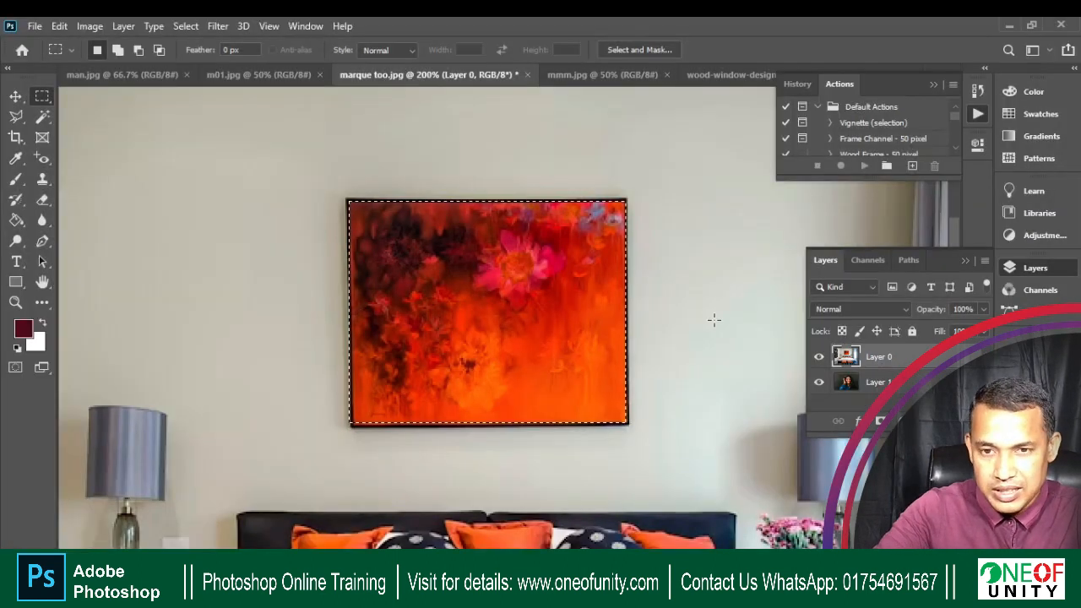
key("Delete")
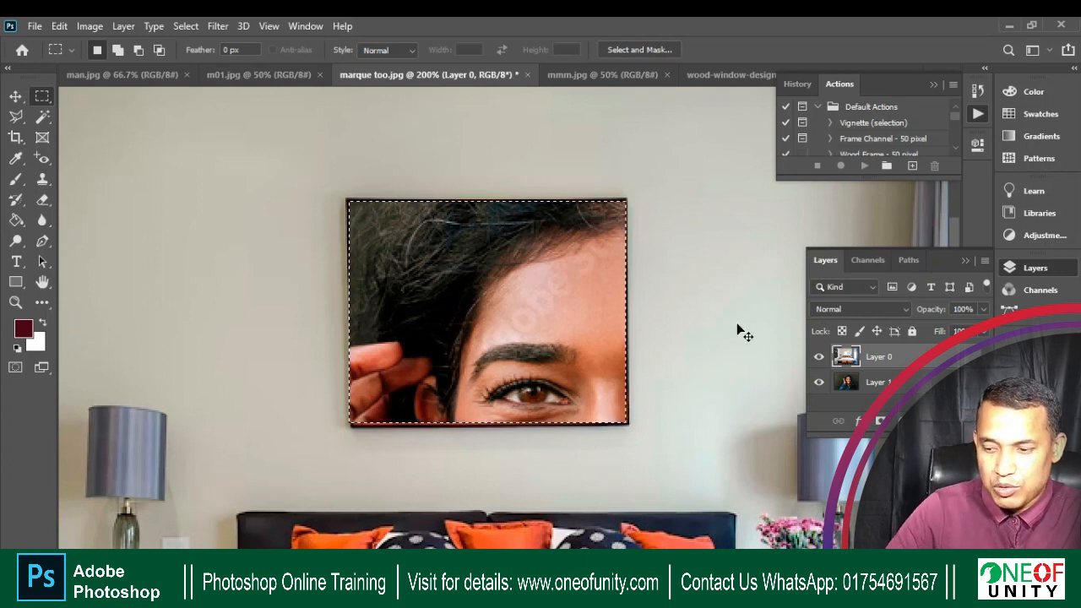
key("ctrl+d")
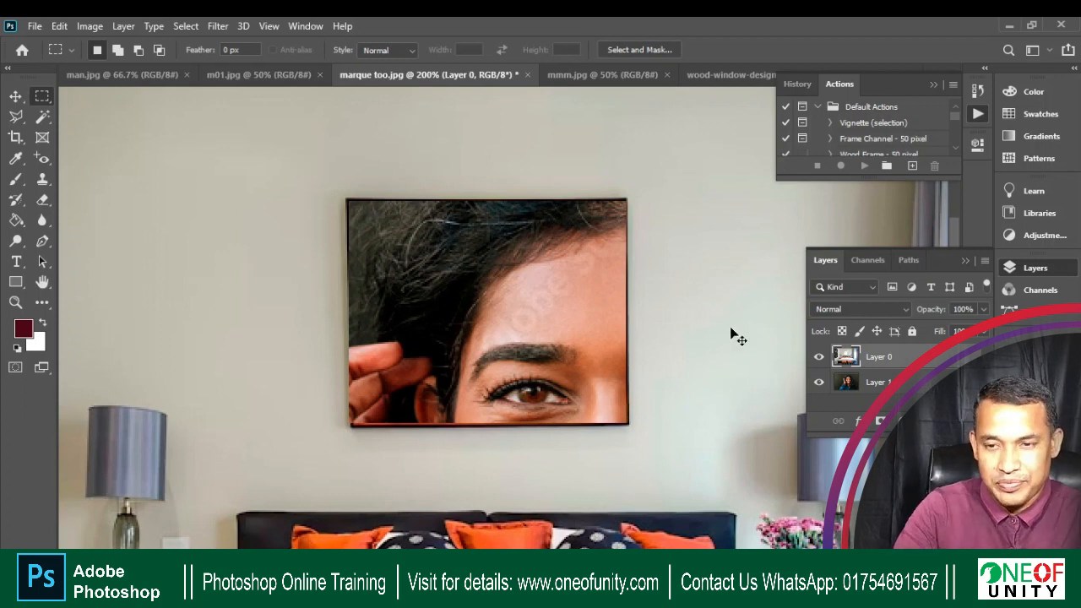
Select the portrait layer, Layer 1, beneath the bedroom picture.
key("ctrl+minus")
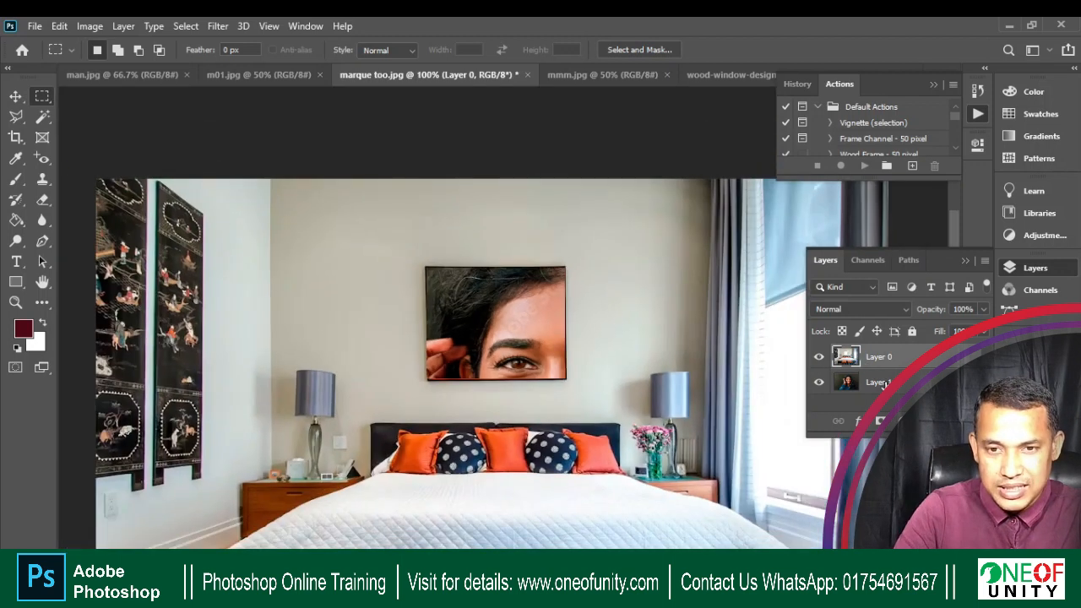
left_click(883, 385)
key("ctrl+minus")
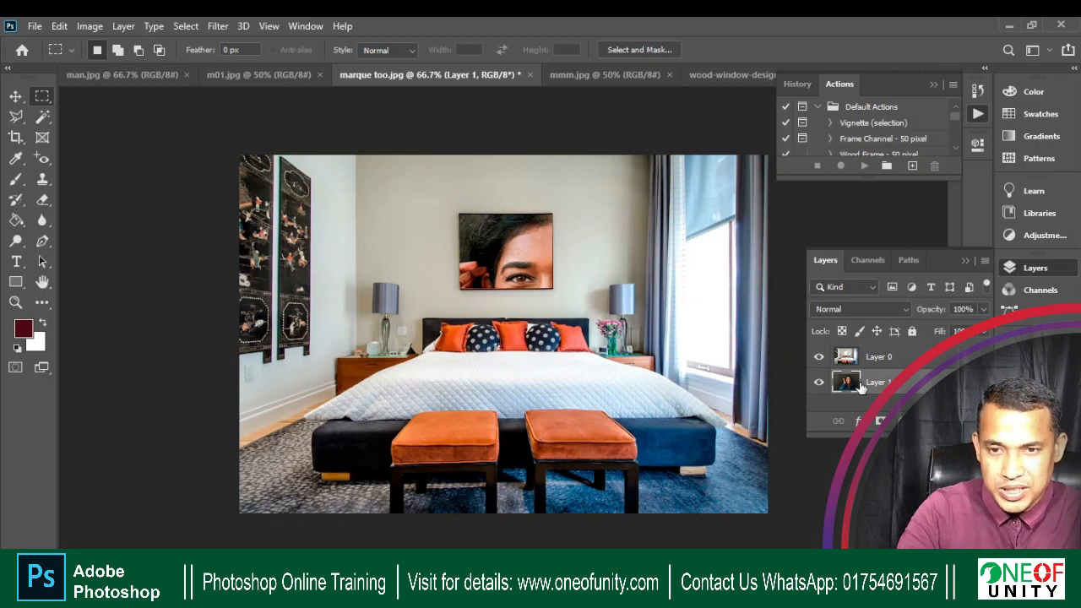
key("Print")
left_click_drag(823, 364, 982, 398)
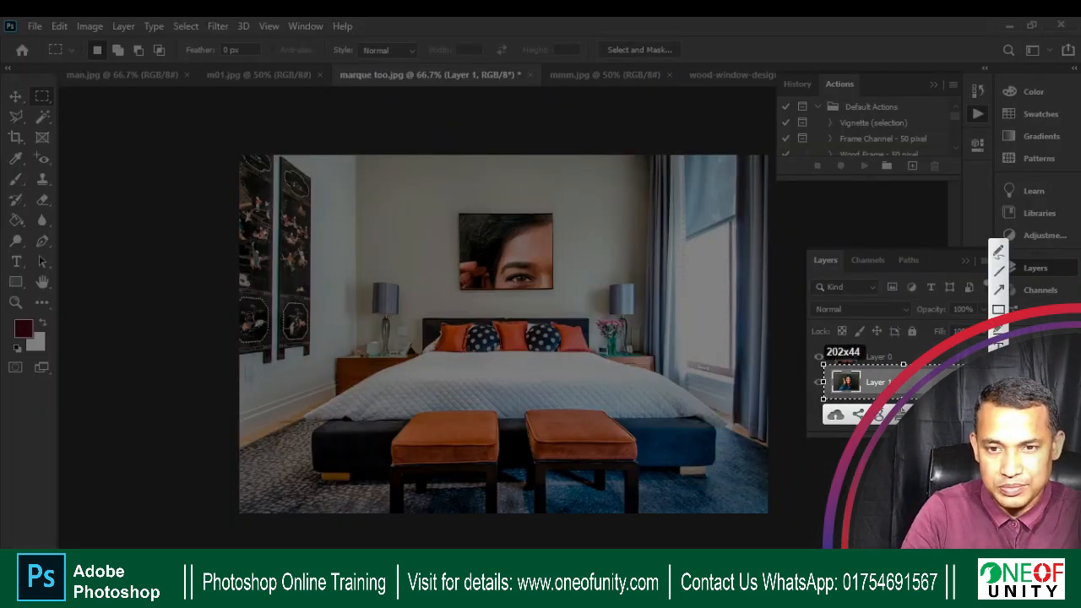
key("Escape")
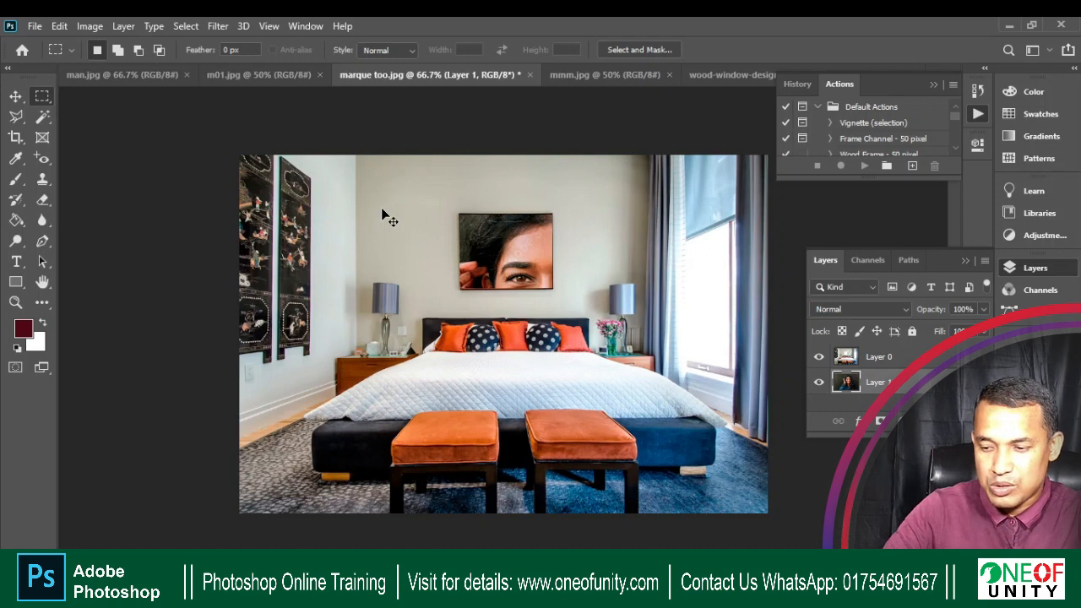
Scale the portrait layer to about 29% with Free Transform and position it so the face fits inside the wall frame.
key("ctrl+t")
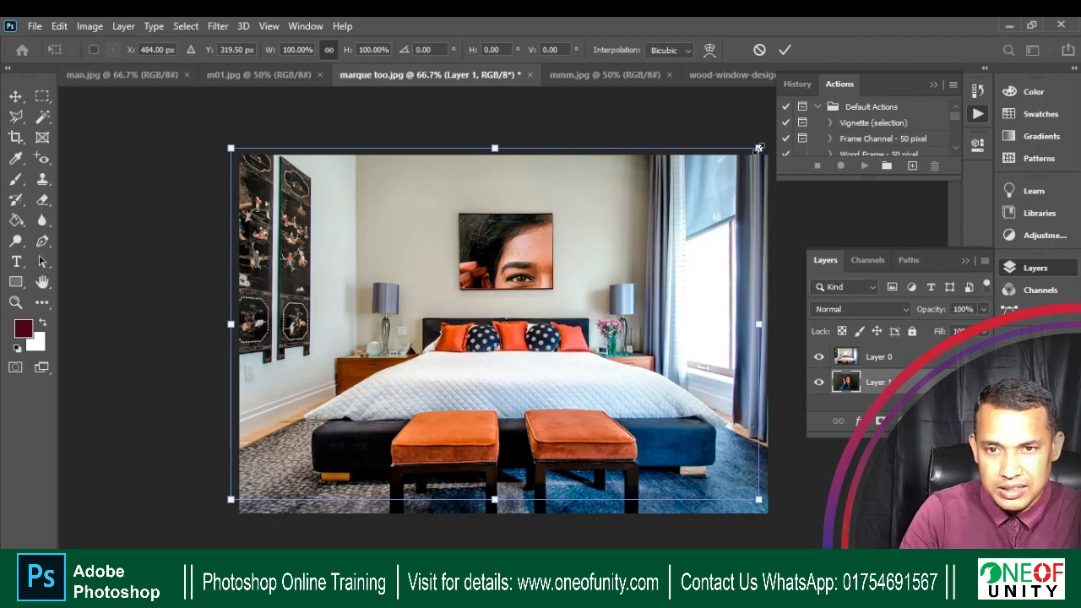
left_click_drag(758, 148, 404, 384)
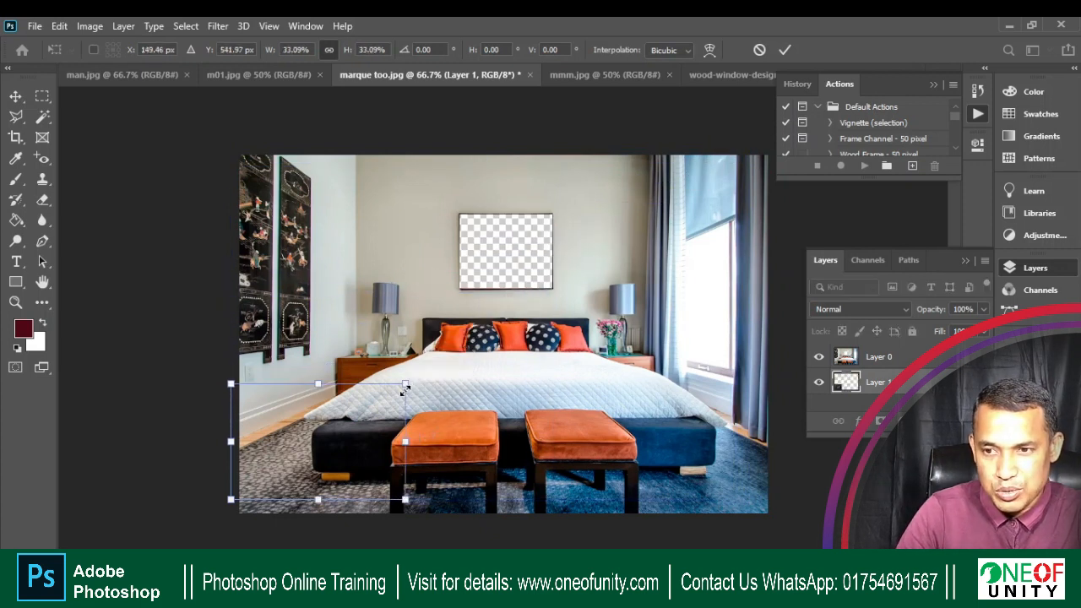
left_click_drag(342, 439, 515, 264)
left_click_drag(575, 321, 524, 285)
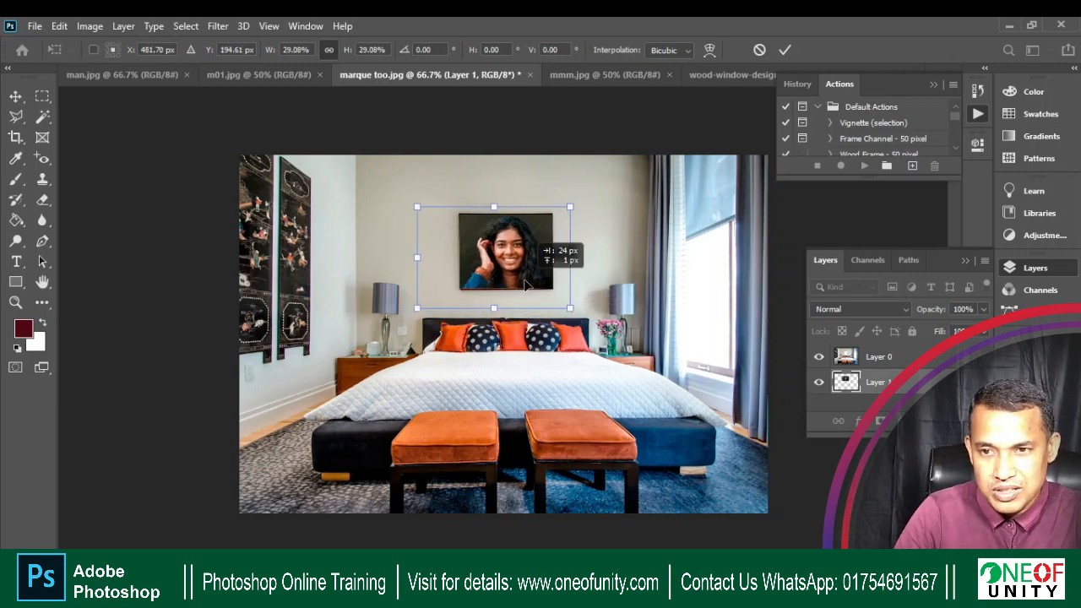
left_click_drag(524, 286, 524, 286)
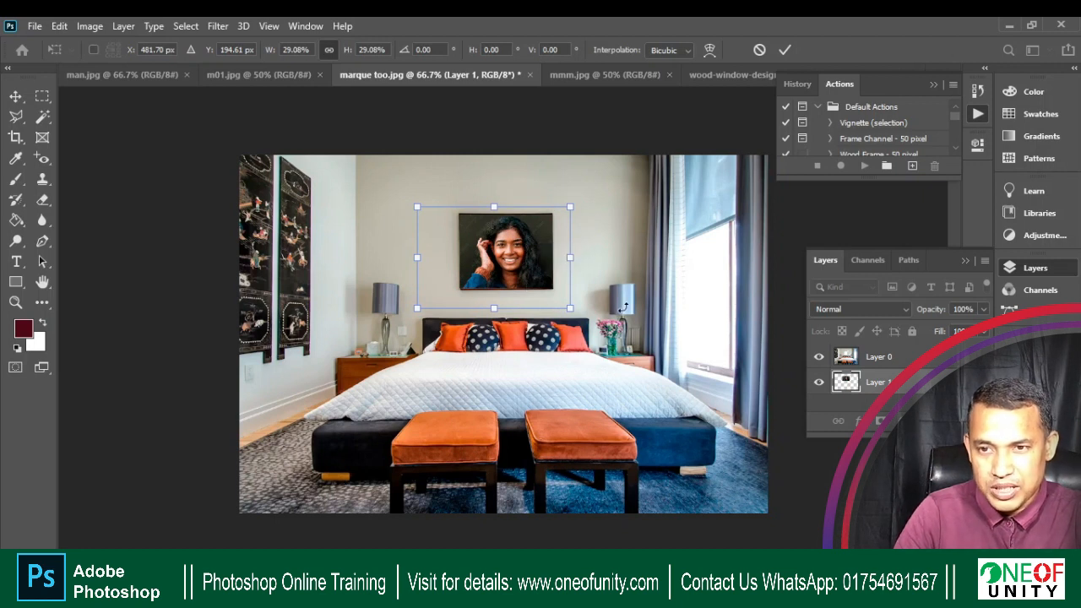
key("Return")
Draw a thin rectangular selection along the wall frame's lower edge on Layer 0 and clear the selection.
key("m")
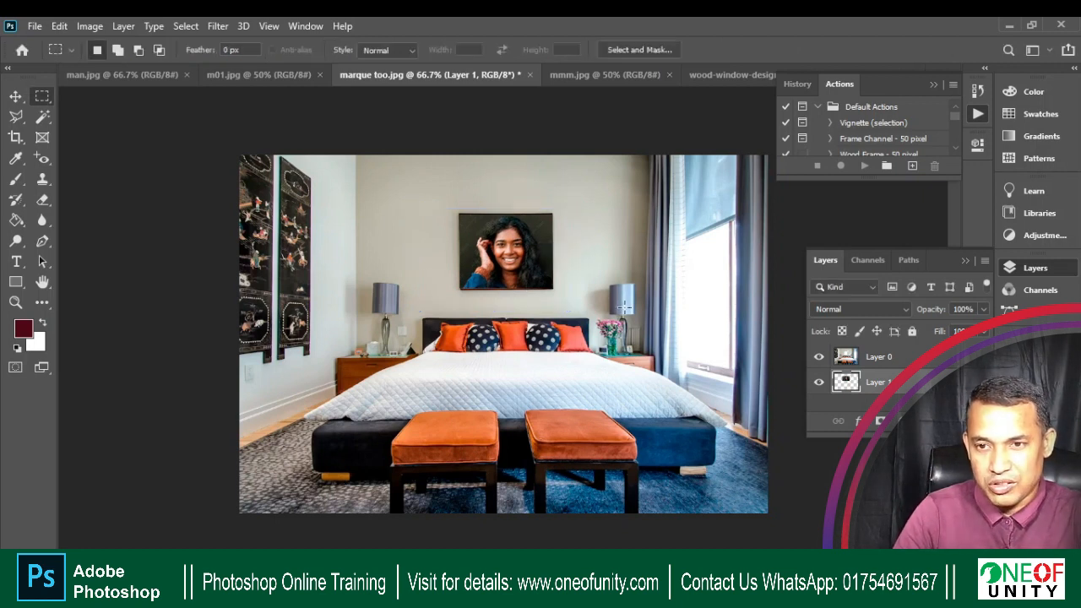
key("ctrl+plus")
key("ctrl+plus")
left_click_drag(579, 273, 570, 377)
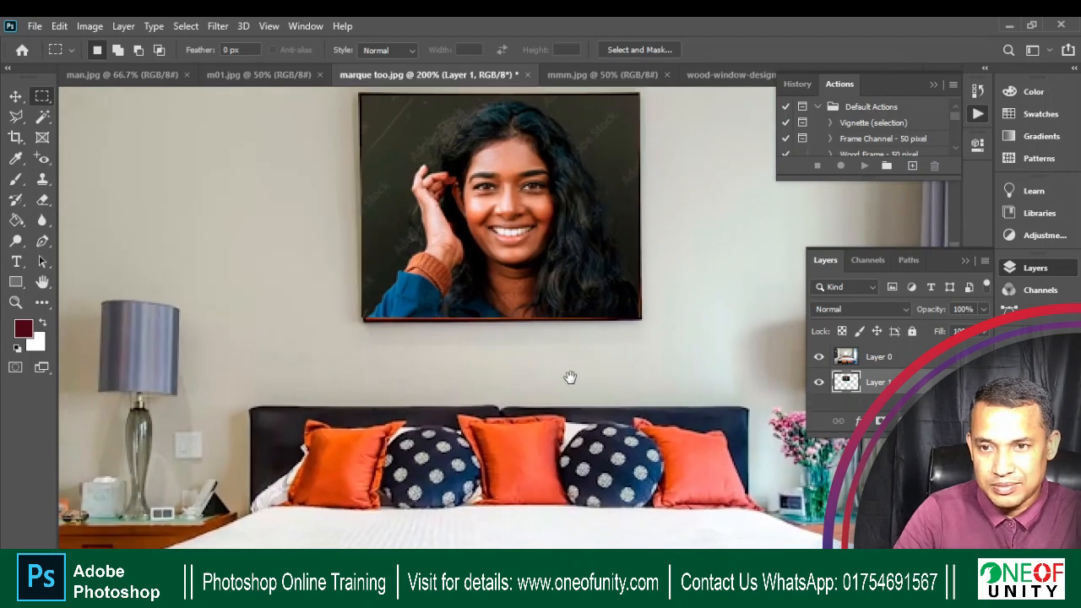
key("ctrl+plus")
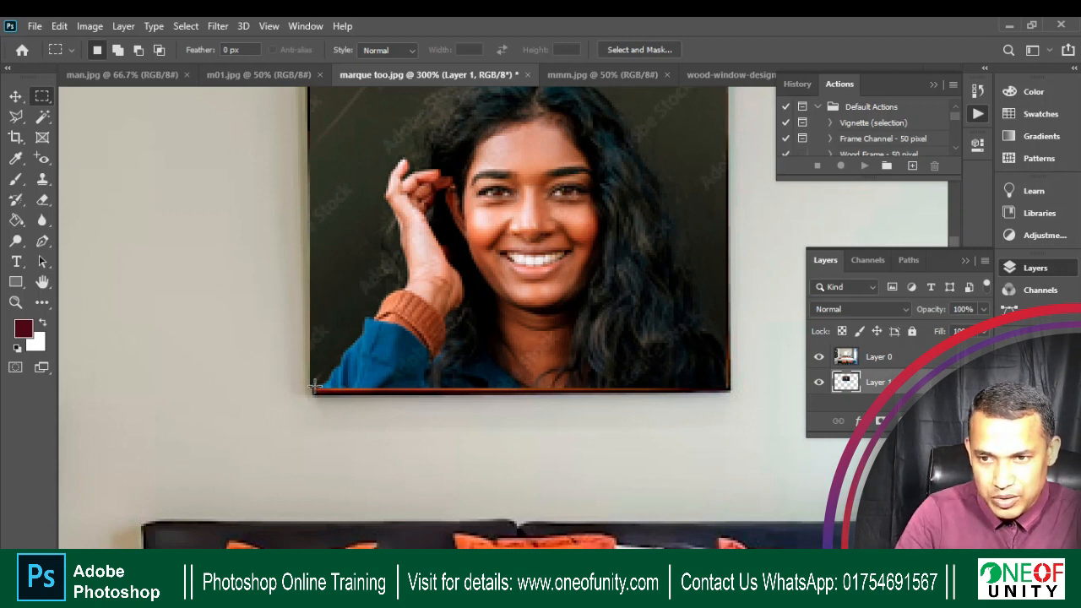
left_click(875, 358)
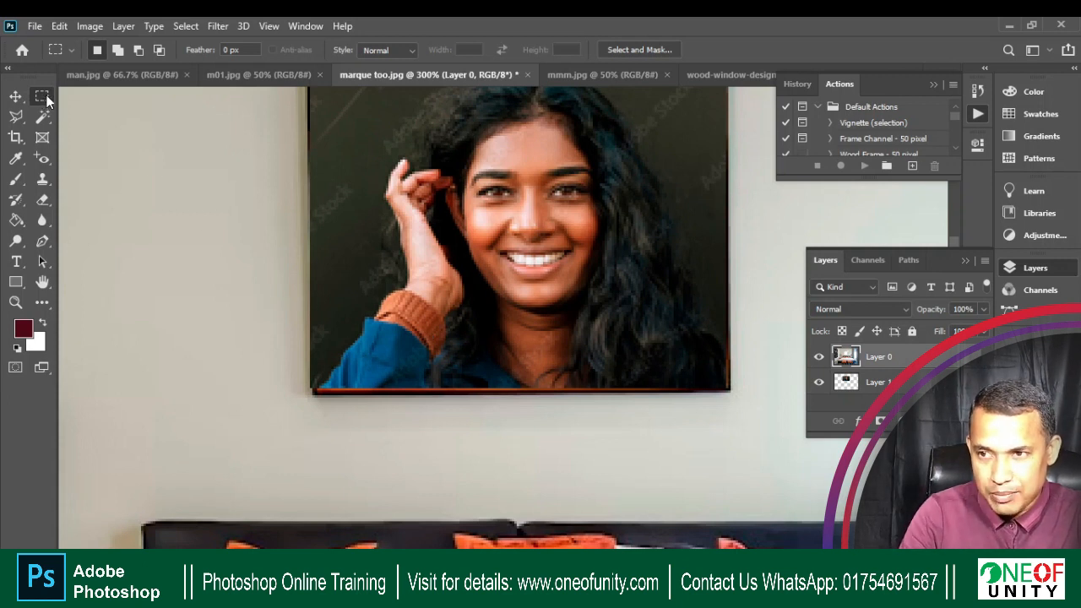
left_click_drag(279, 322, 709, 385)
key("ctrl+d")
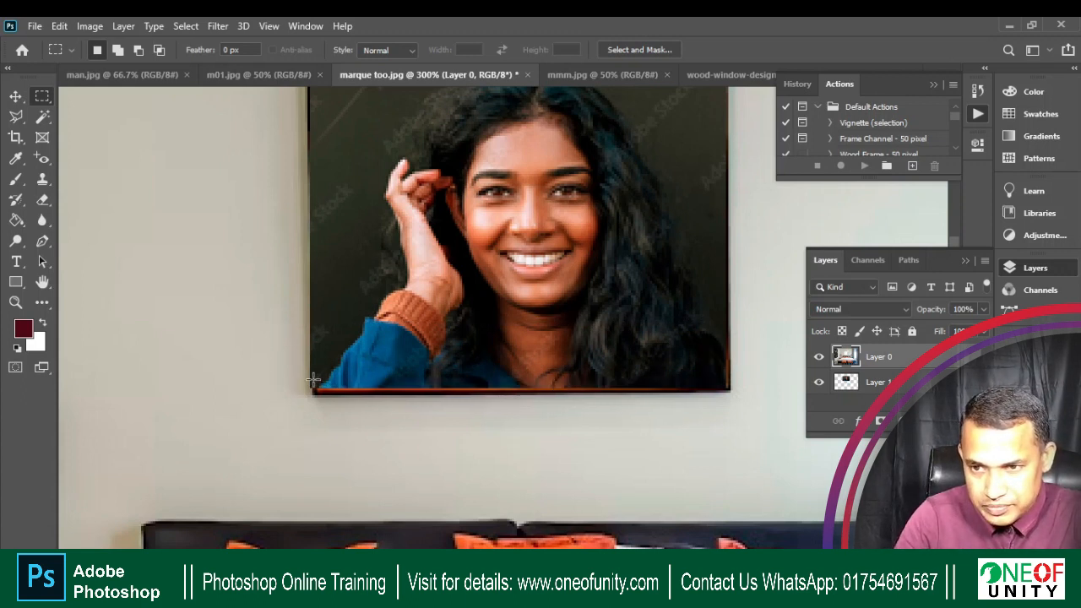
left_click_drag(311, 380, 725, 389)
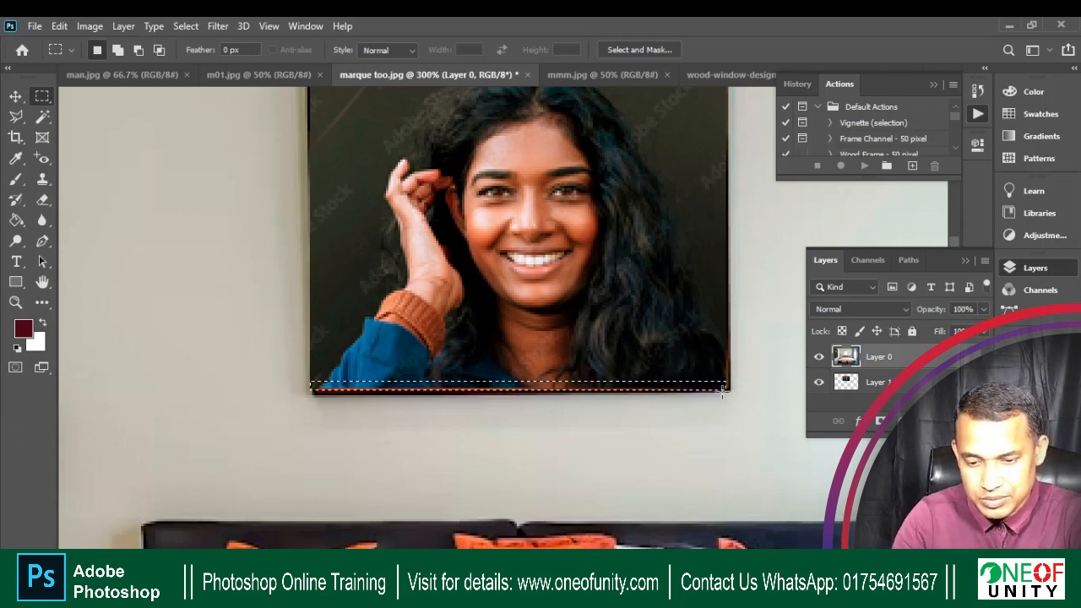
key("ctrl+d")
Hide the portrait layer, Layer 1, leaving the wall frame's opening empty.
key("ctrl+minus")
key("ctrl+minus")
key("ctrl+minus")
key("ctrl+minus")
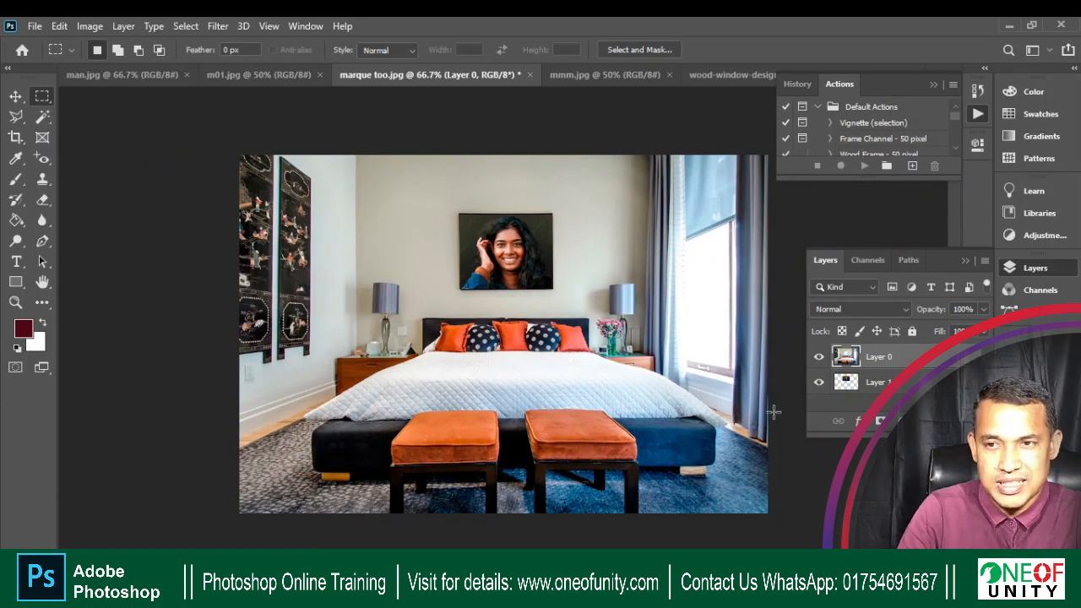
left_click(819, 385)
Bring the forest picture from m01.jpg into marque too.jpg as a new layer and place it beneath Layer 0.
left_click(578, 77)
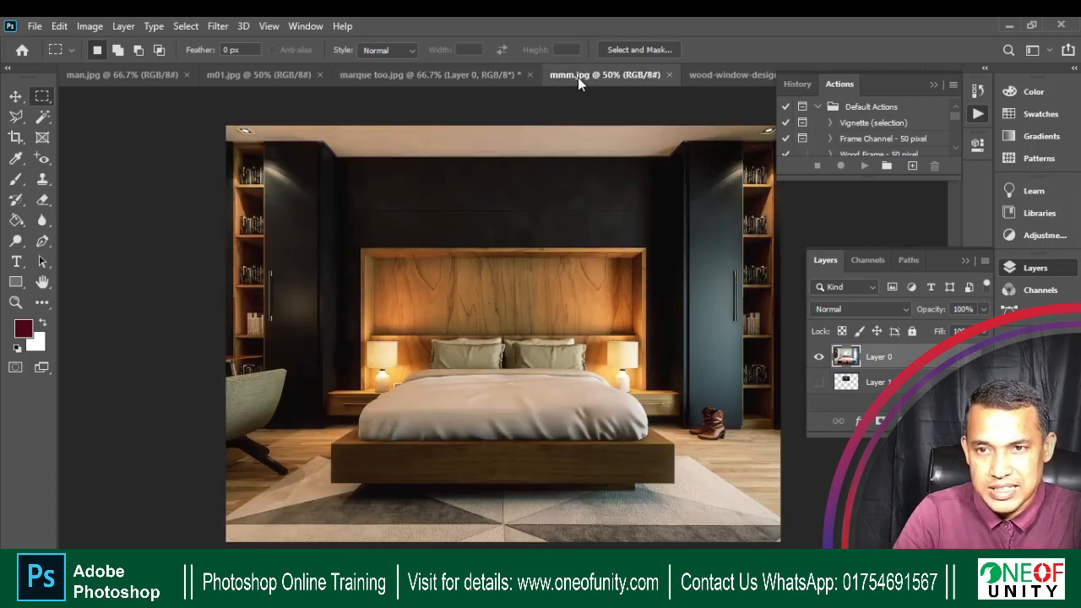
left_click(117, 75)
left_click(236, 77)
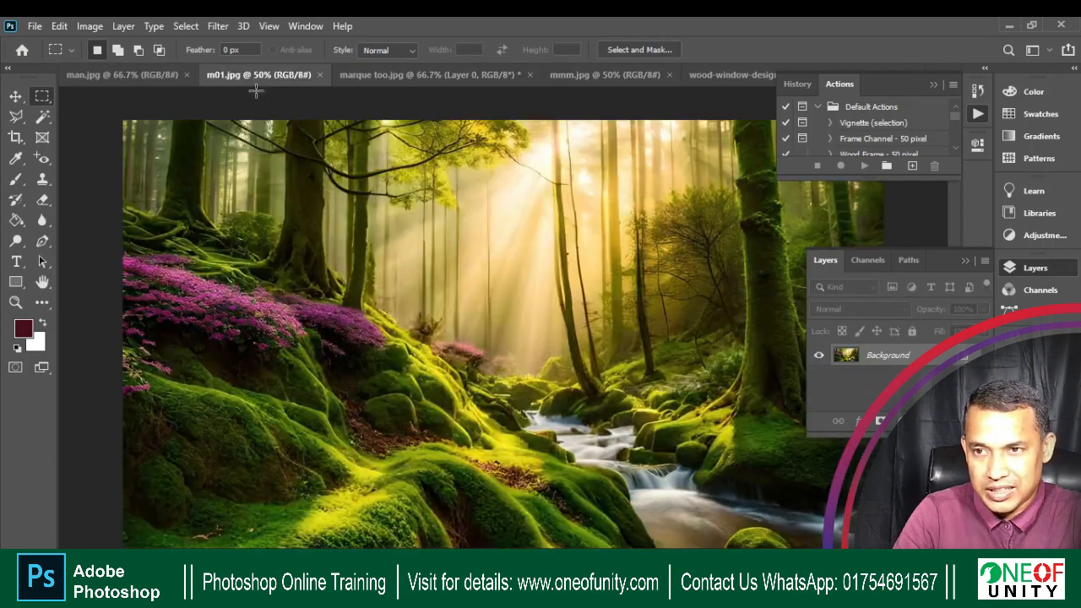
key("v")
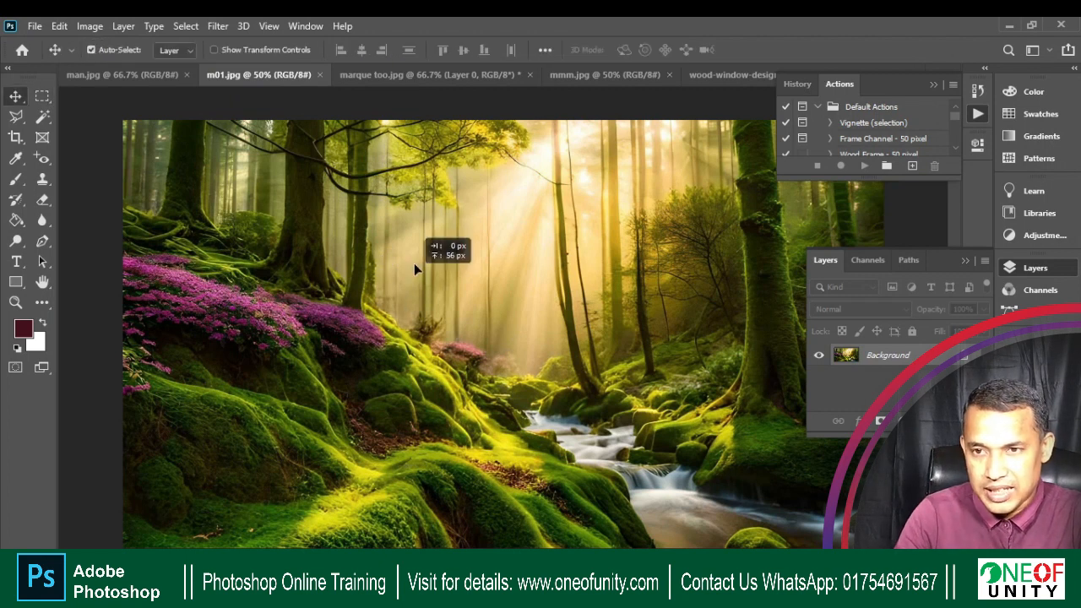
left_click(413, 80)
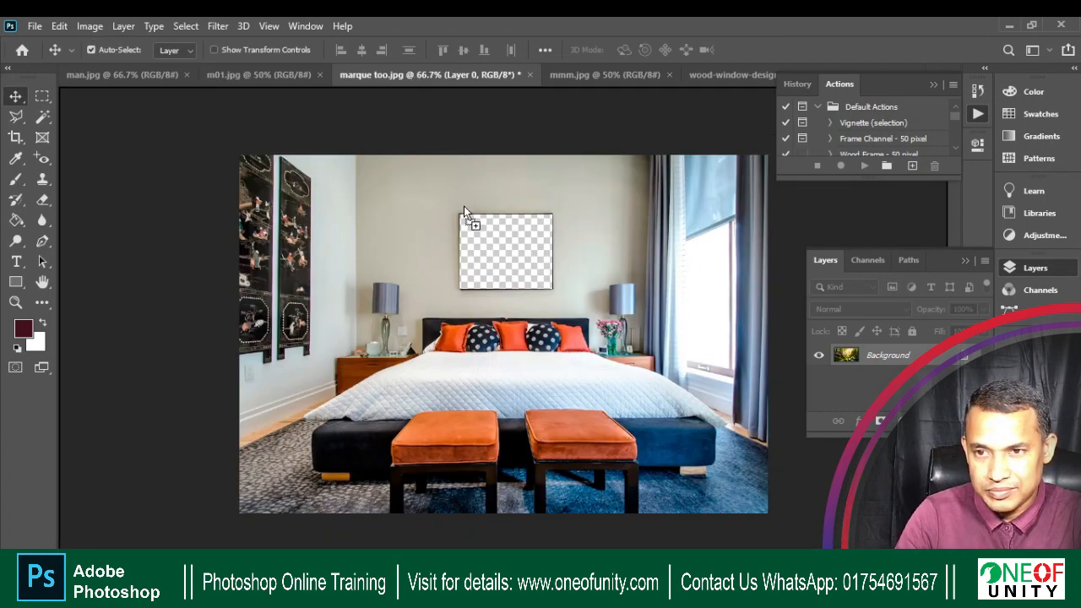
key("ctrl+v")
left_click_drag(878, 365, 857, 394)
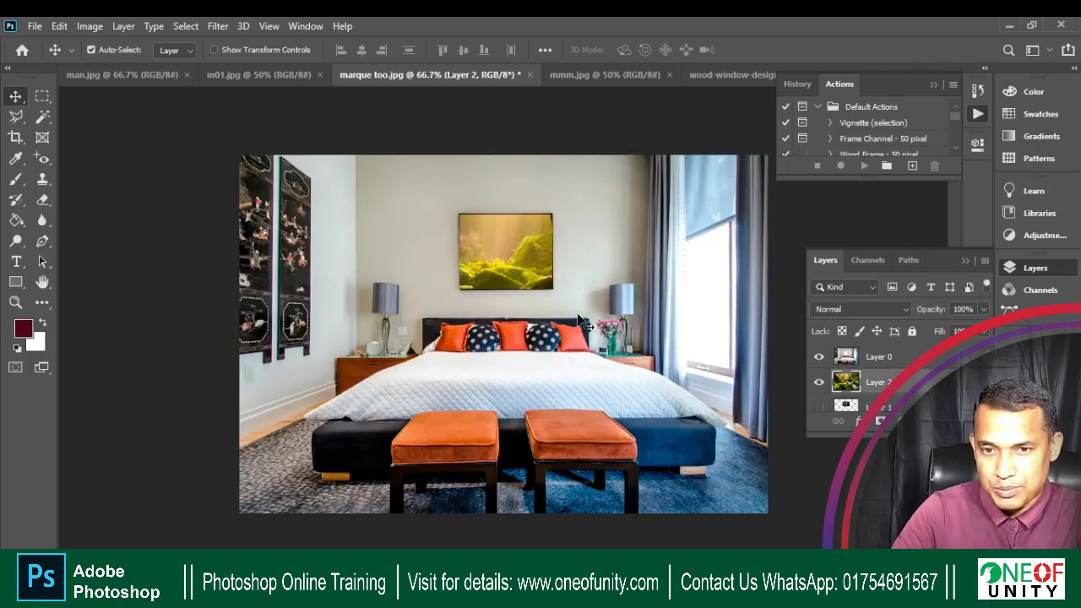
Shrink the forest layer to about 14% with Free Transform and move it behind the wall frame's opening.
key("ctrl+plus")
key("ctrl+minus")
key("ctrl+minus")
key("ctrl+t")
left_click_drag(92, 453, 551, 192)
left_click_drag(666, 173, 514, 265)
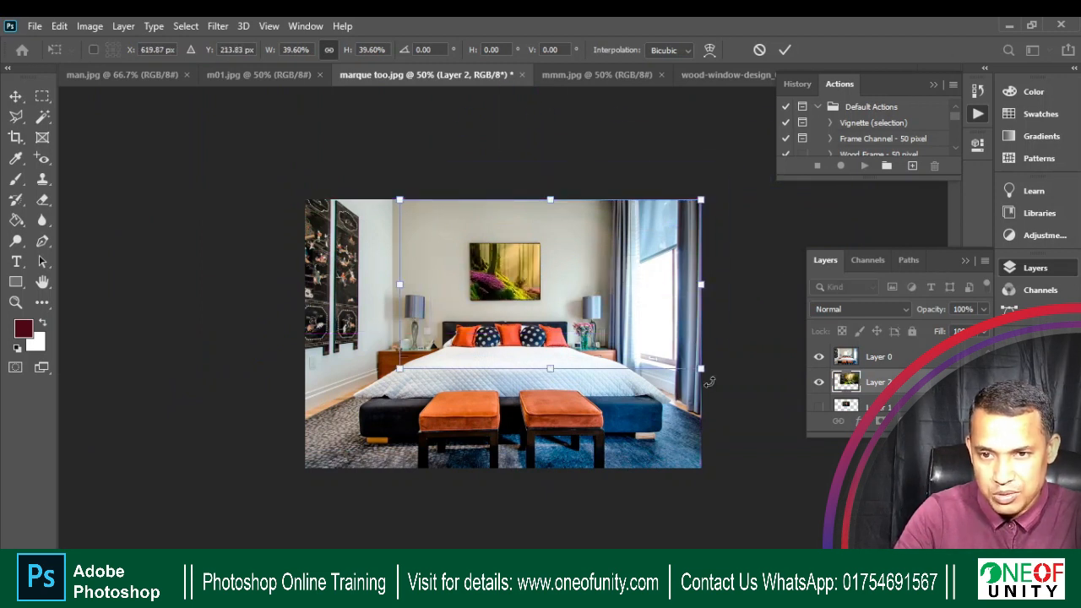
left_click_drag(701, 369, 494, 290)
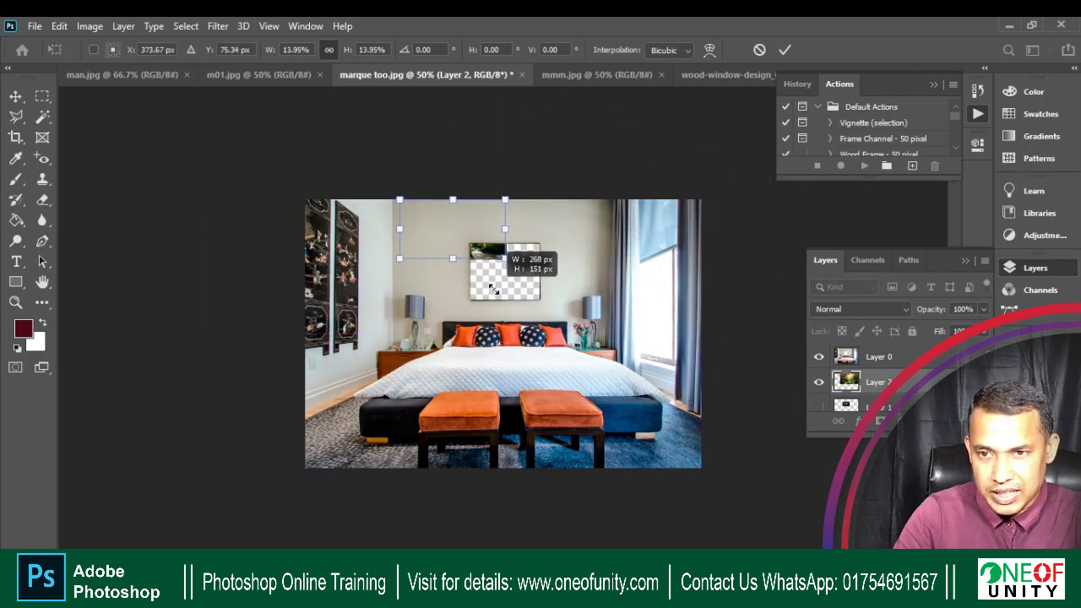
left_click_drag(449, 226, 499, 282)
Enlarge the forest layer slightly to about 14.9% and nudge it down to cover the frame's opening.
key("ctrl+plus")
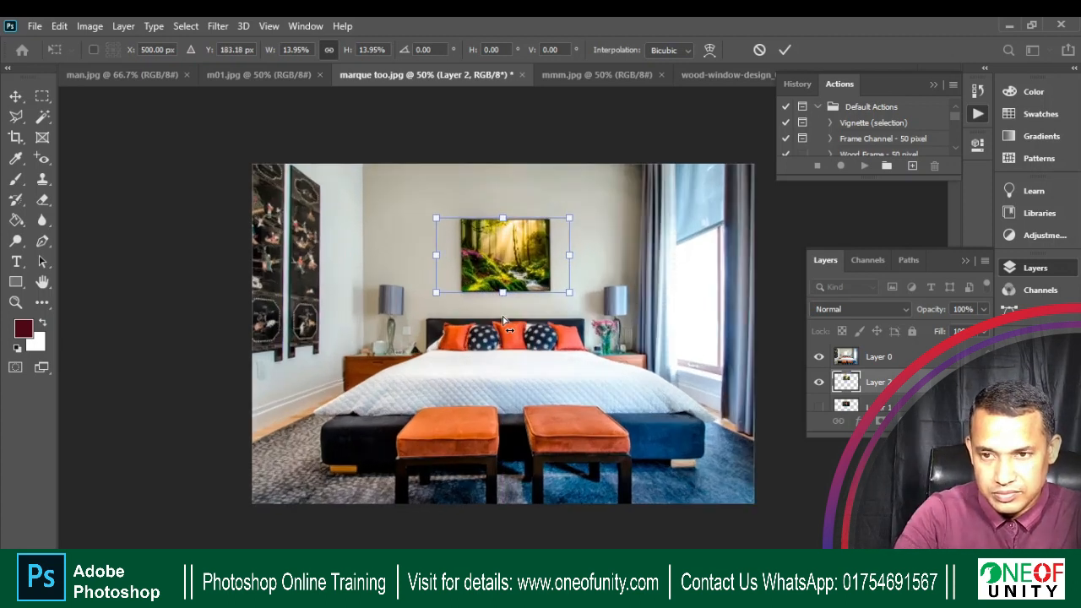
left_click_drag(504, 213, 503, 206)
left_click_drag(510, 249, 511, 255)
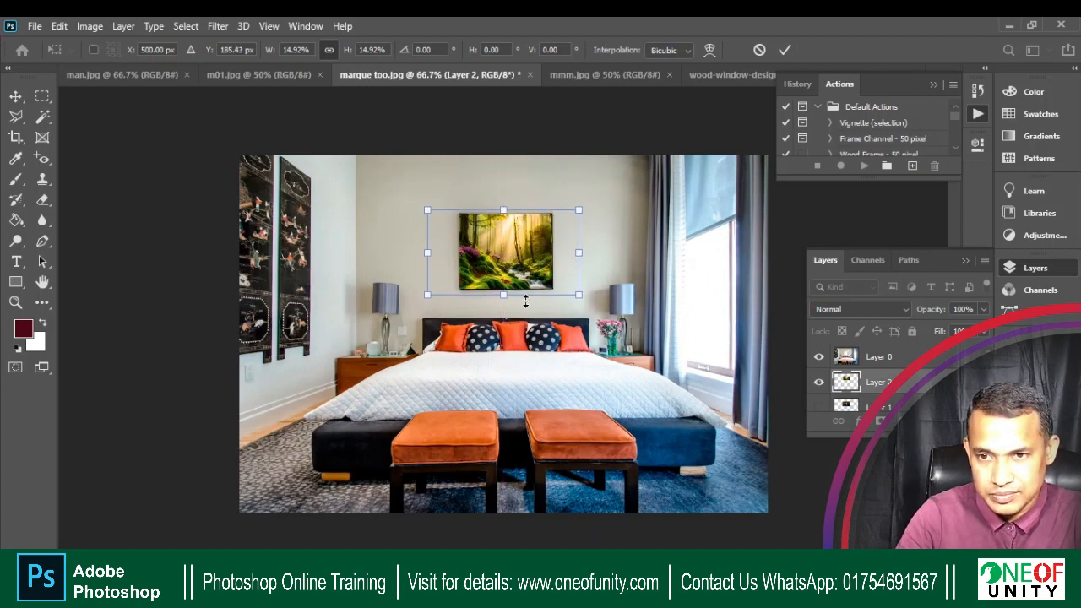
Narrow the forest layer from both sides without keeping proportions to match the frame's width, and apply the transform.
key("ctrl+plus")
key("ctrl+plus")
key("ctrl+minus")
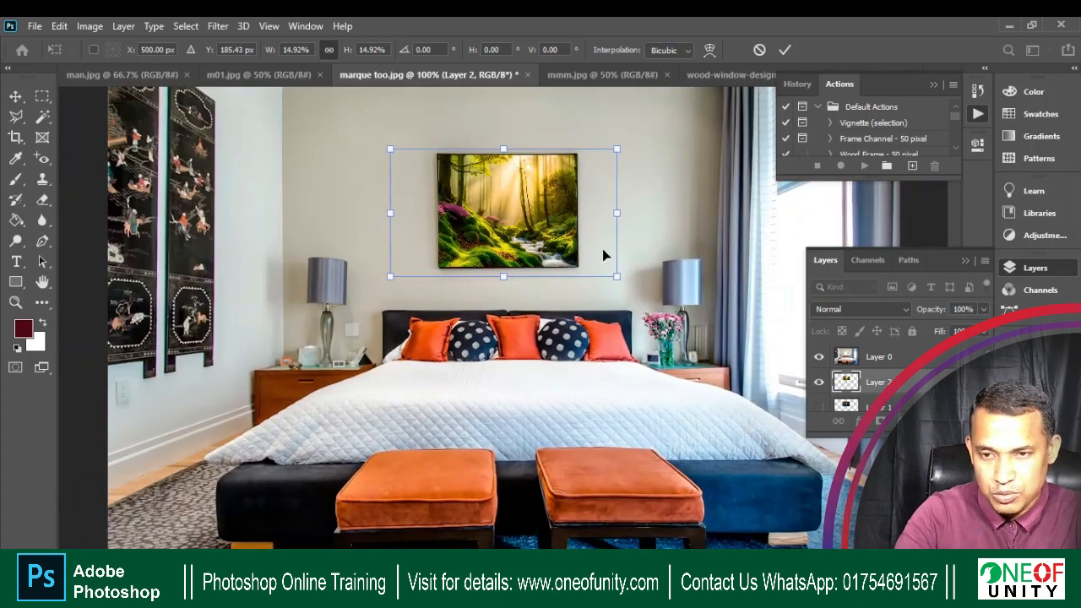
left_click_drag(616, 211, 579, 213)
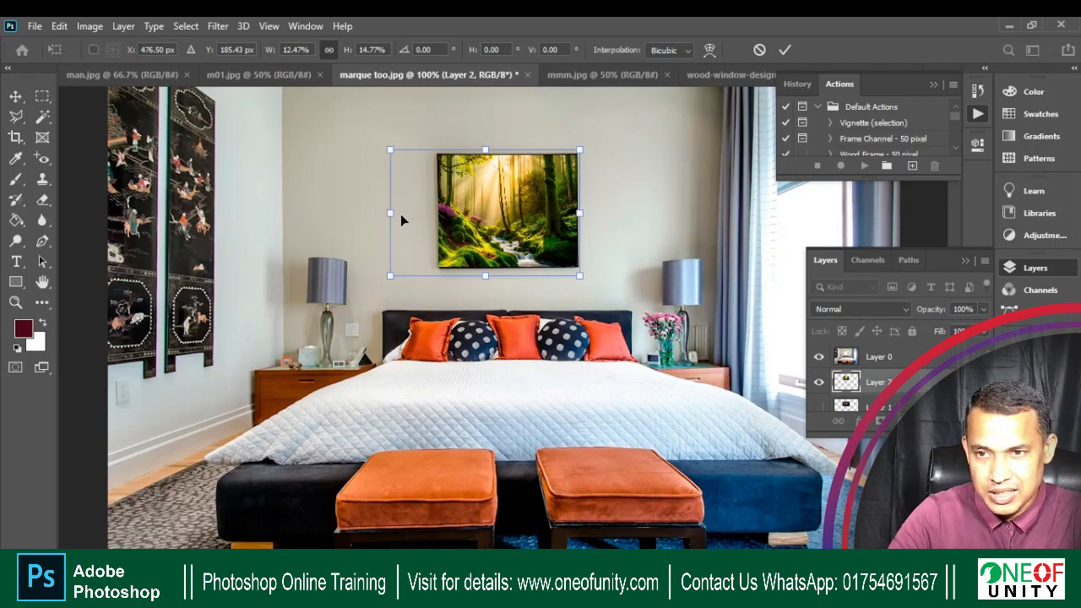
left_click_drag(389, 216, 427, 215)
key("Return")
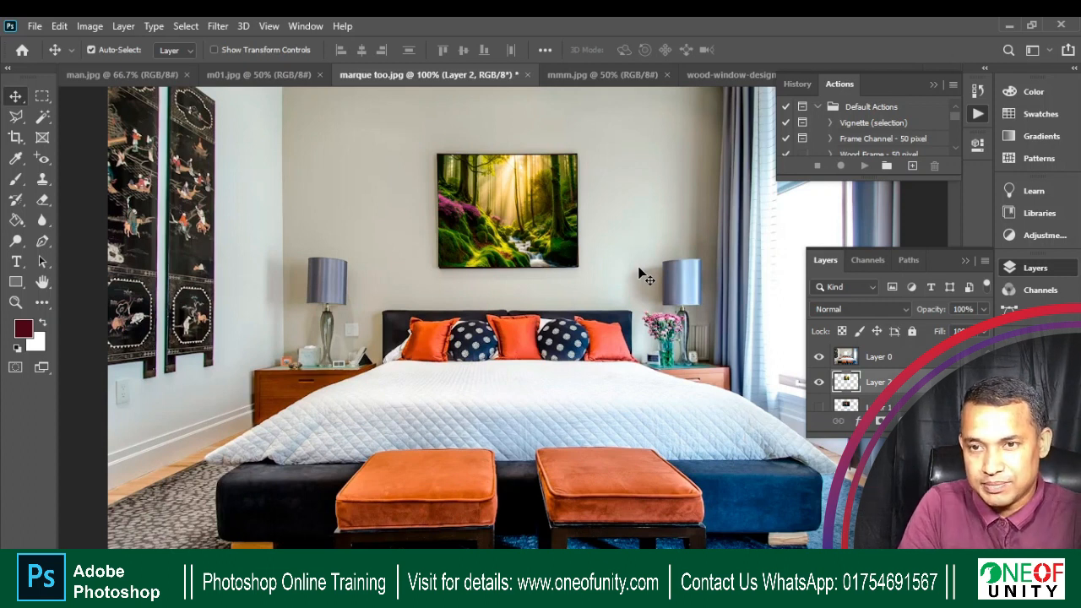
key("ctrl+plus")
key("ctrl+minus")
key("ctrl+minus")
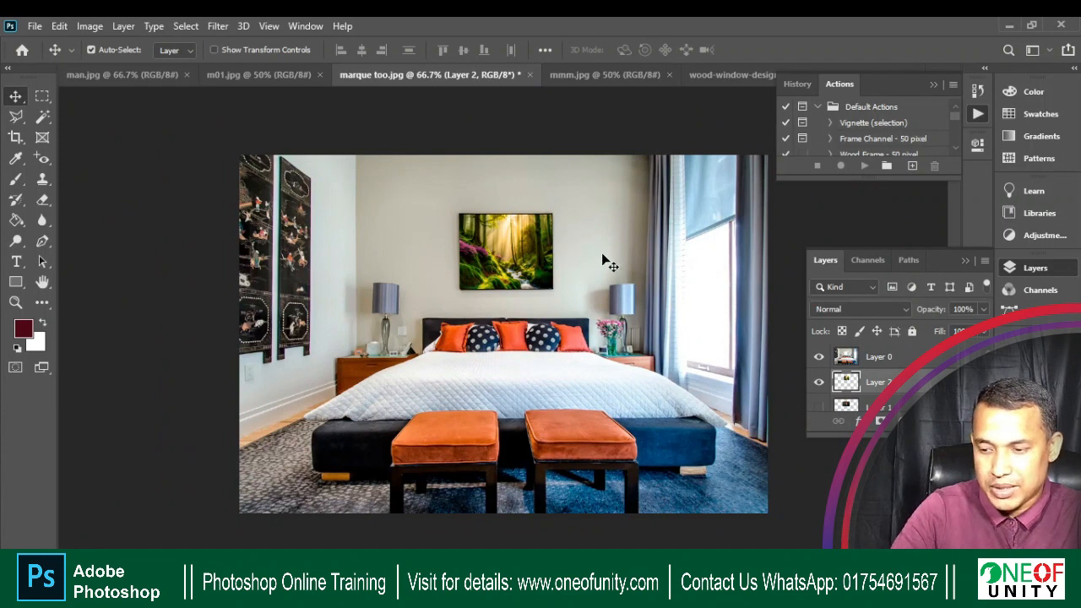
In mmm.jpg, draw a rectangular selection over the wood panel above the bed and fill it with Background Color at 100% opacity.
left_click(588, 80)
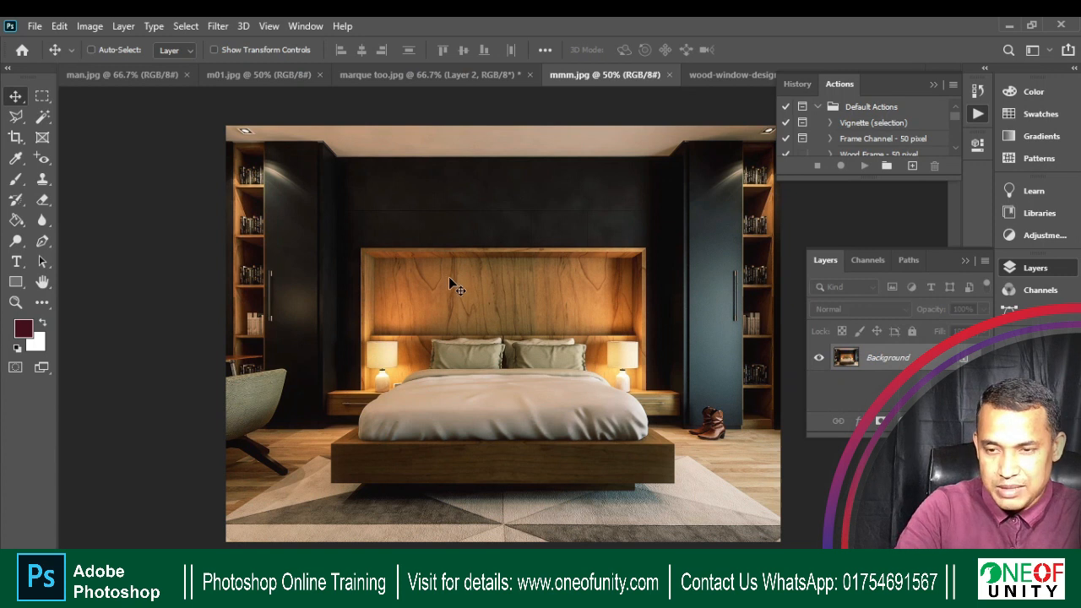
key("ctrl+plus")
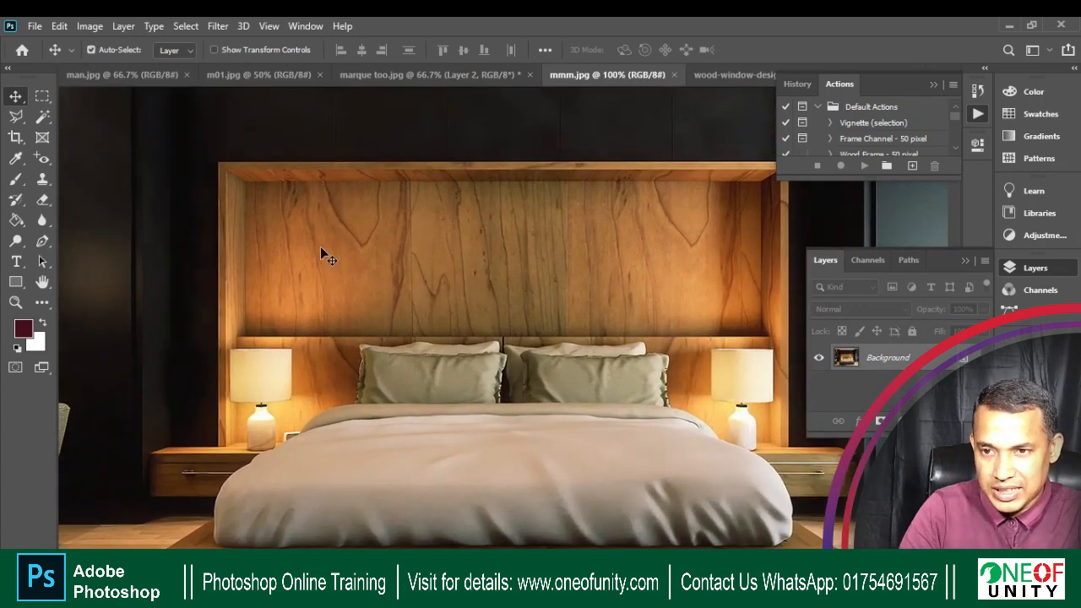
left_click(42, 96)
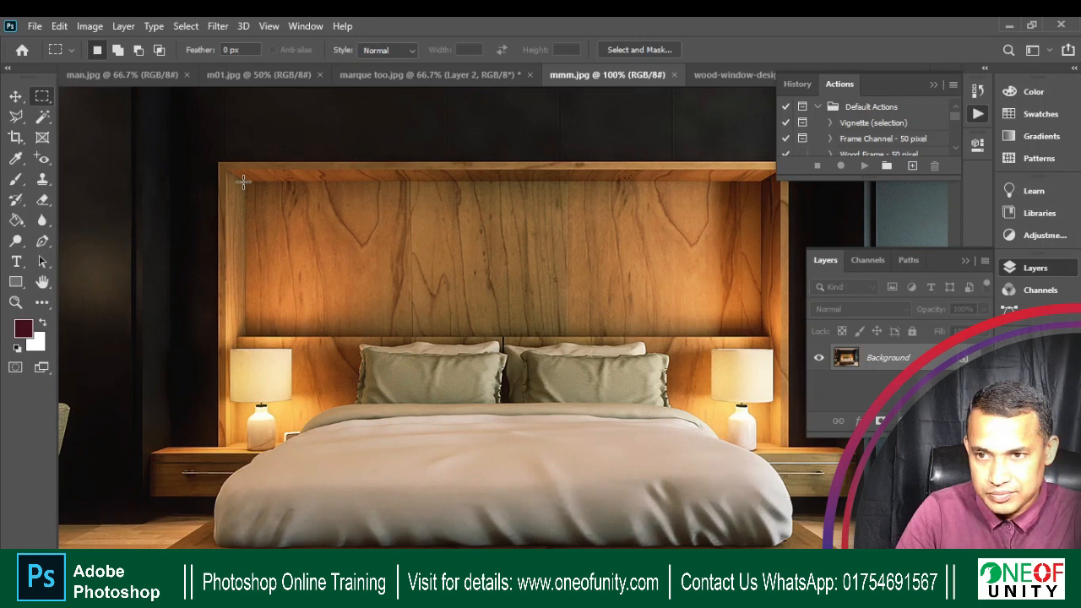
left_click_drag(281, 181, 762, 337)
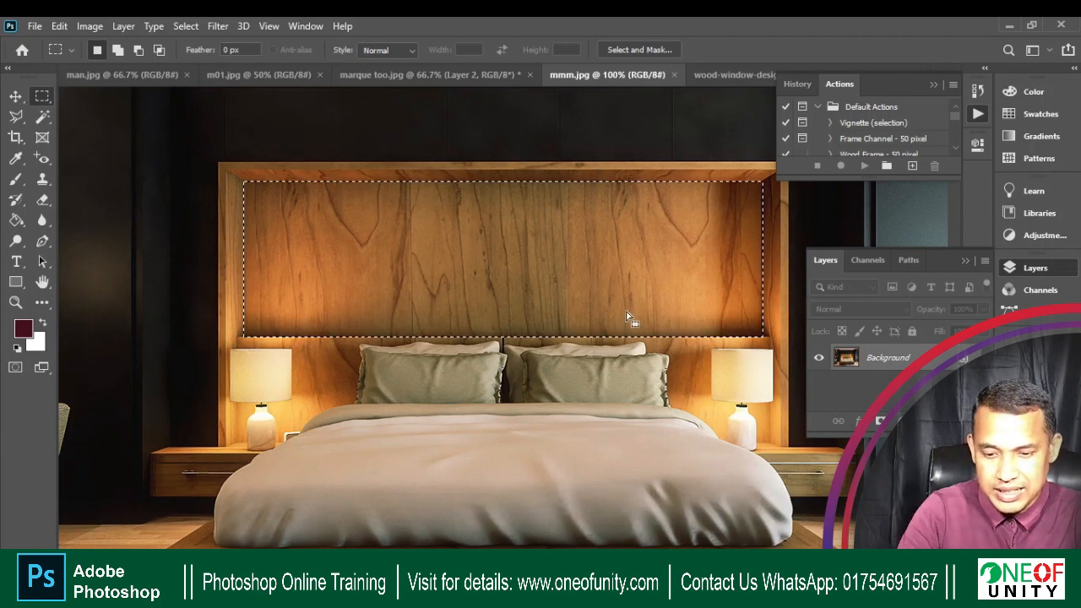
key("shift+BackSpace")
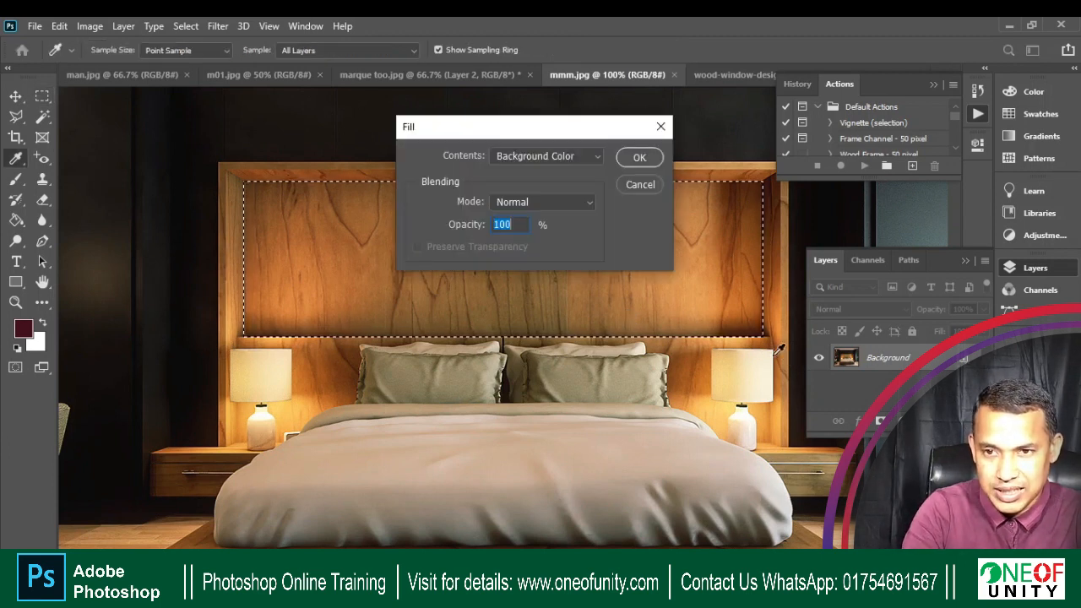
left_click(642, 159)
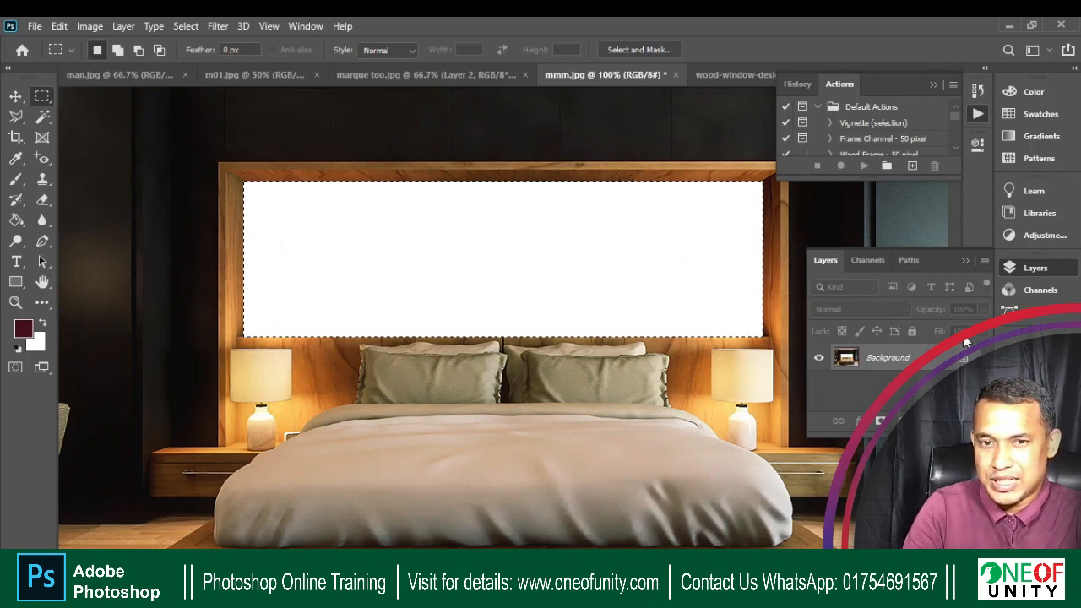
key("Print")
left_click_drag(813, 338, 990, 380)
left_click(1006, 273)
left_click_drag(975, 308, 975, 308)
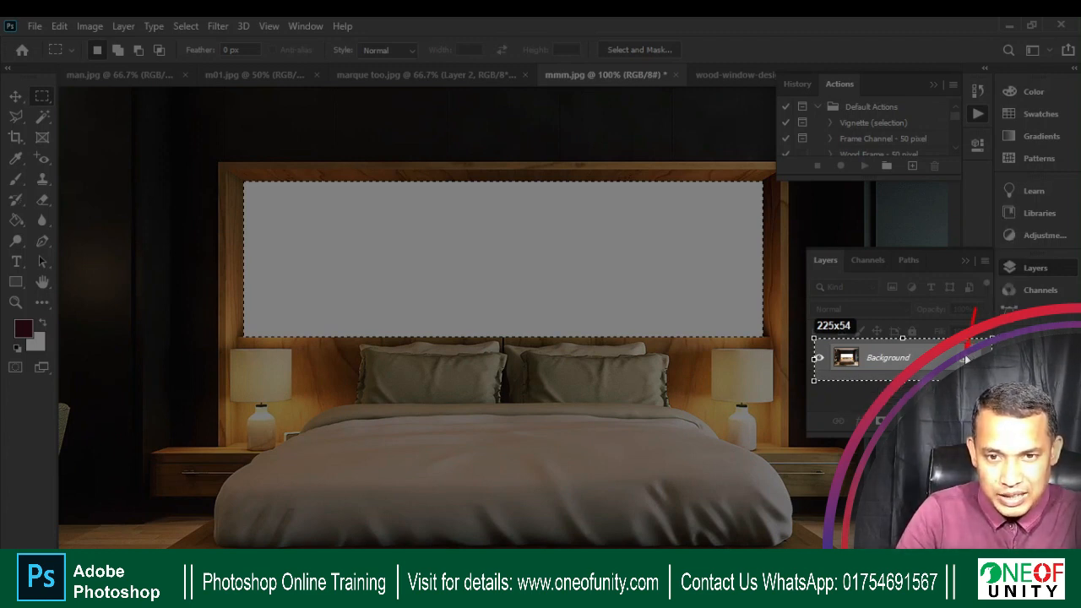
left_click_drag(965, 359, 965, 358)
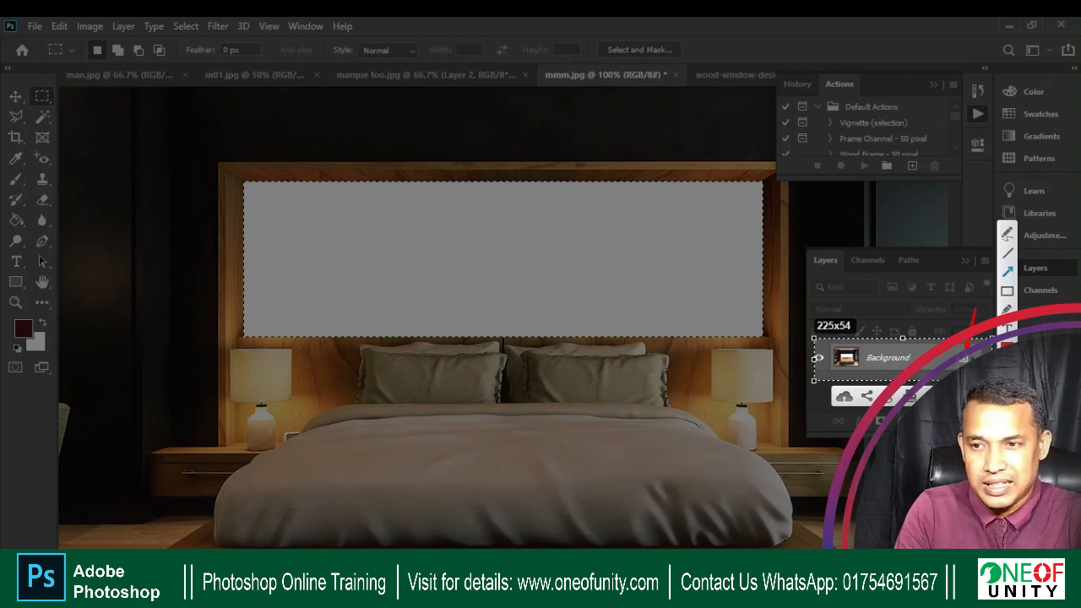
key("Escape")
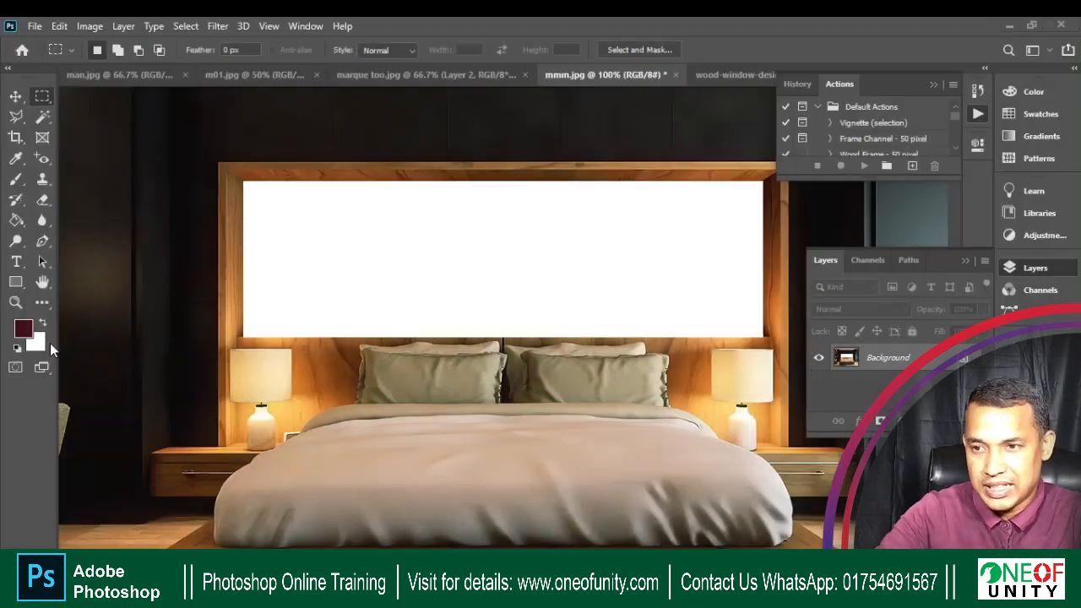
key("Print")
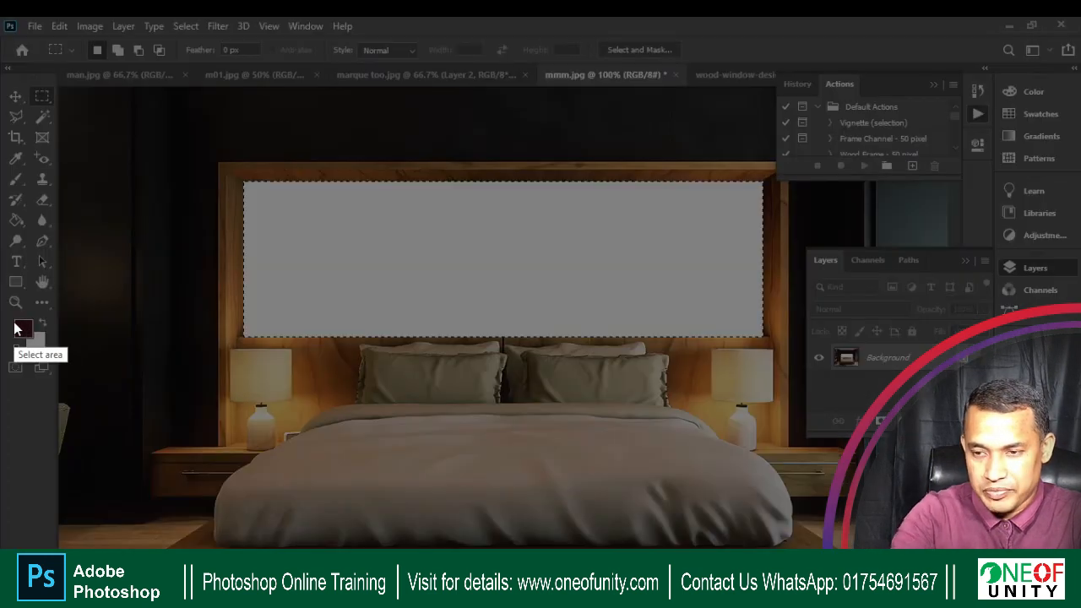
left_click_drag(13, 336, 63, 361)
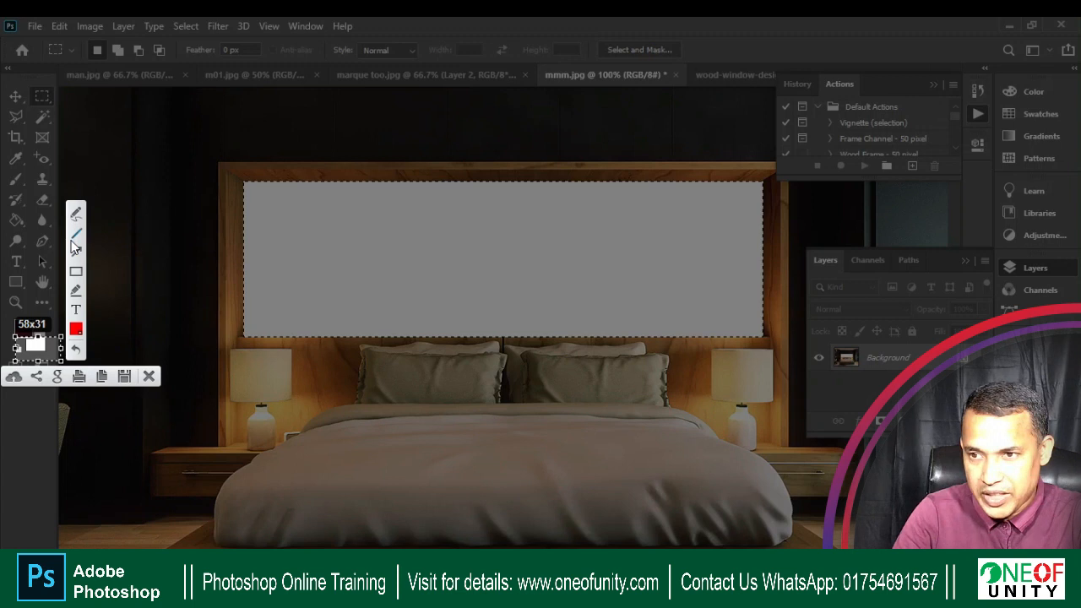
left_click_drag(56, 309, 21, 359)
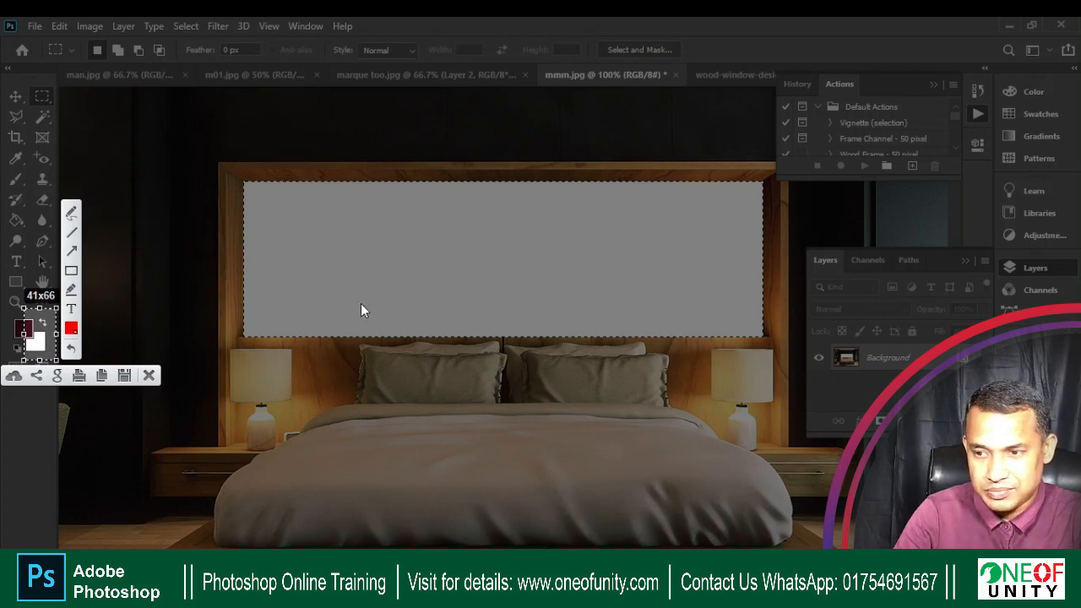
key("Escape")
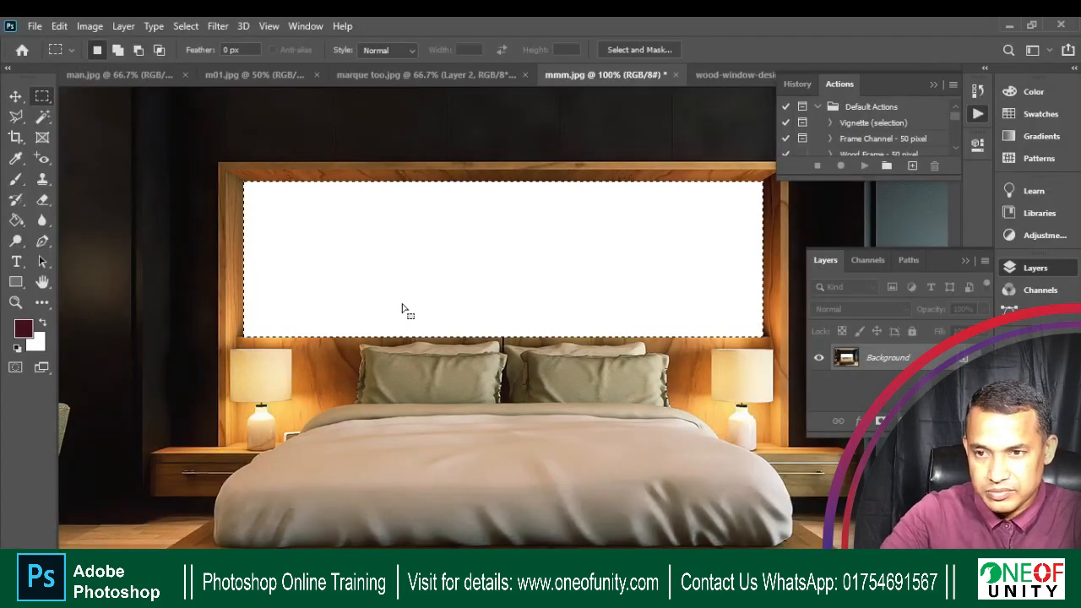
Convert the locked Background of mmm.jpg into a regular layer and delete the selected white panel area above the bed.
left_click(963, 358)
double_click(962, 358)
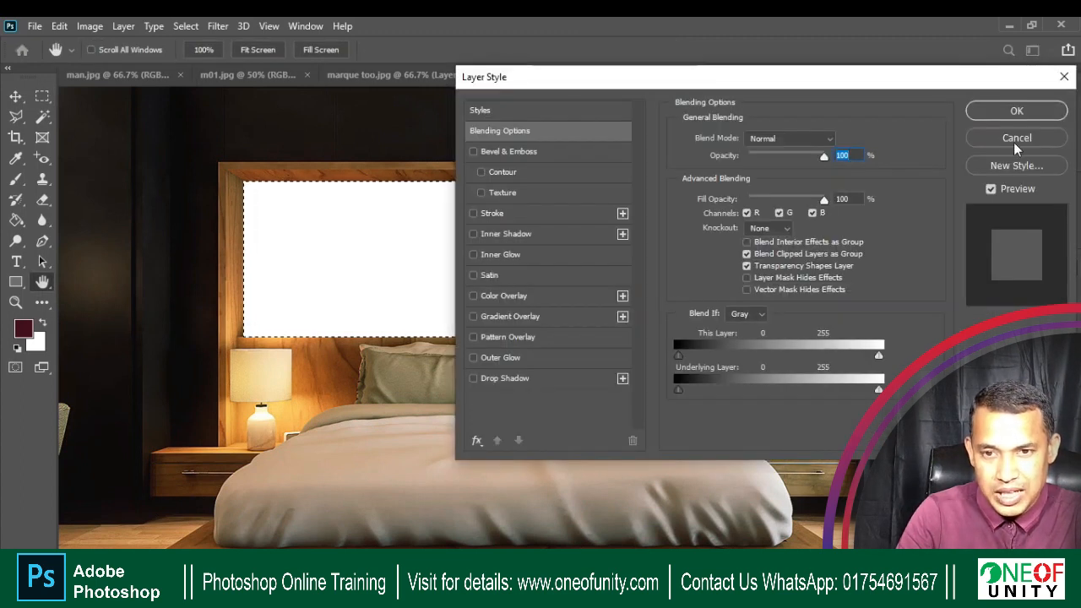
left_click(1018, 109)
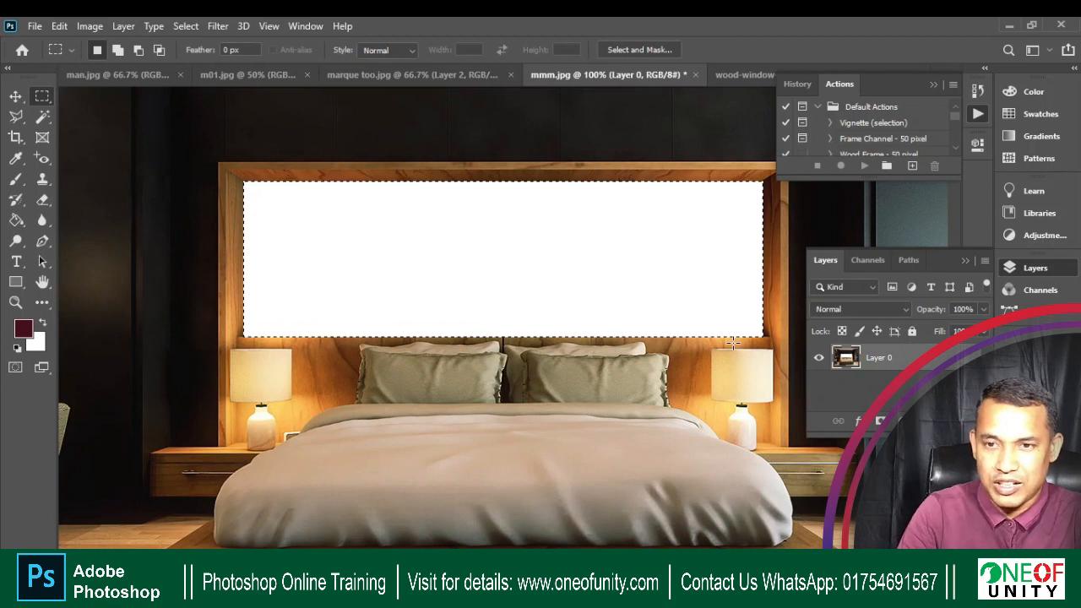
key("Delete")
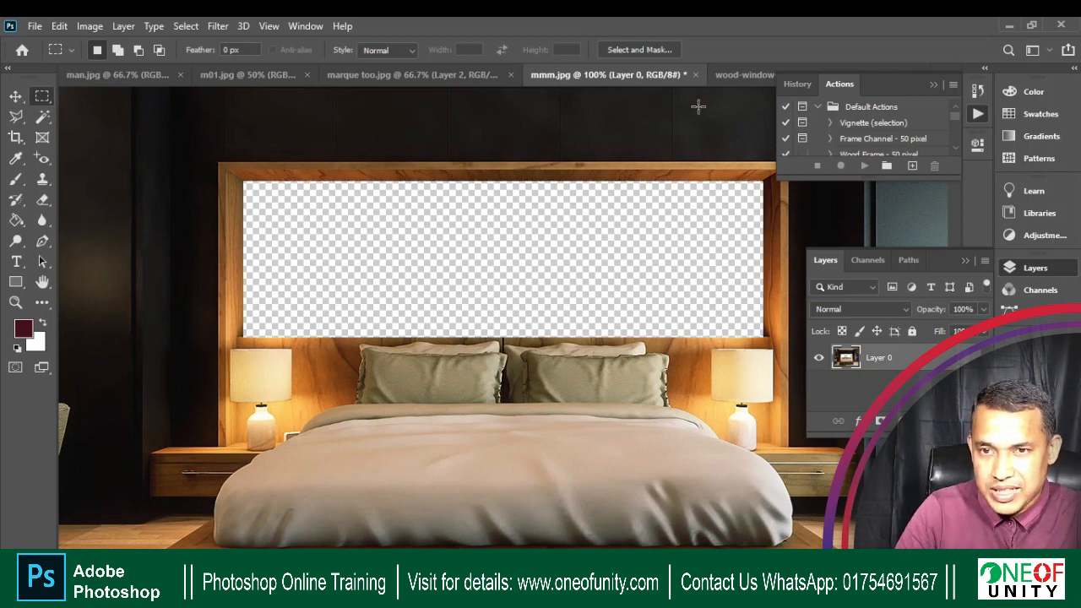
Copy the forest image from m01.jpg into mmm.jpg with the Move tool and stack the bedroom layer above it.
left_click(733, 76)
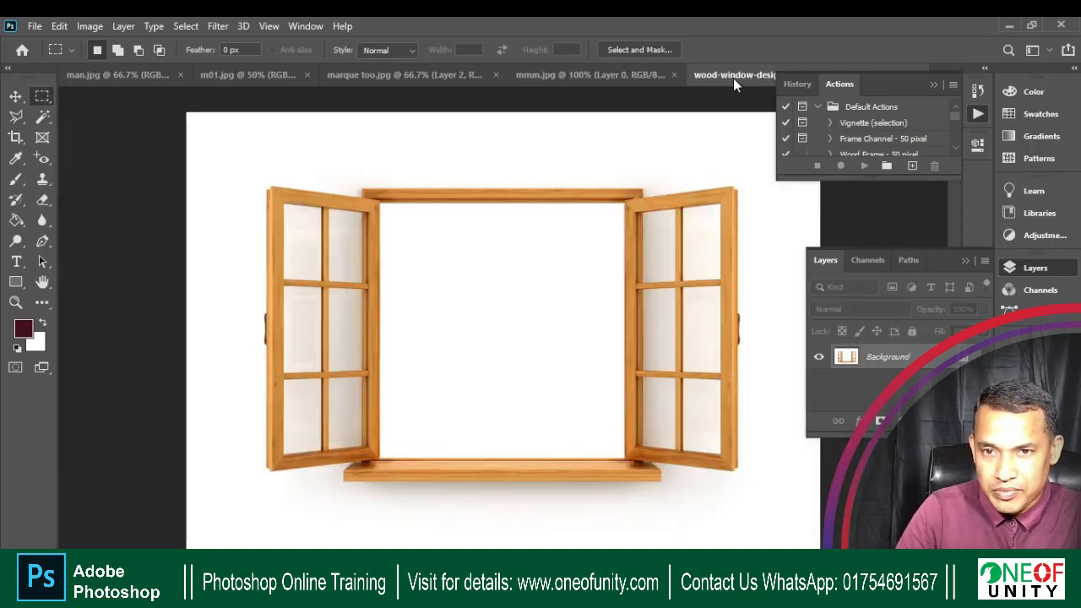
left_click(519, 78)
left_click(414, 72)
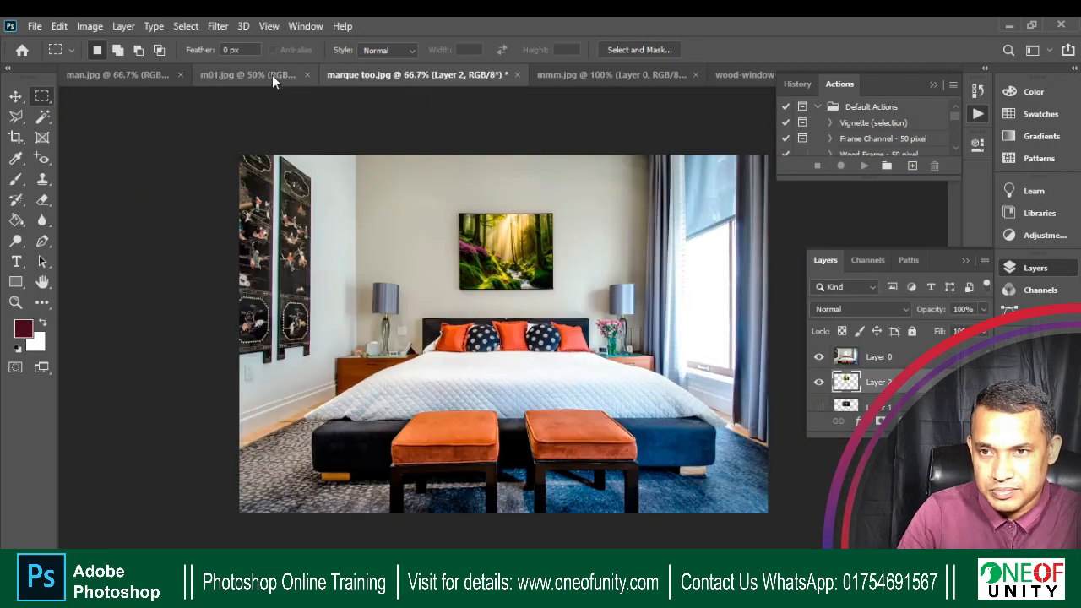
left_click(262, 73)
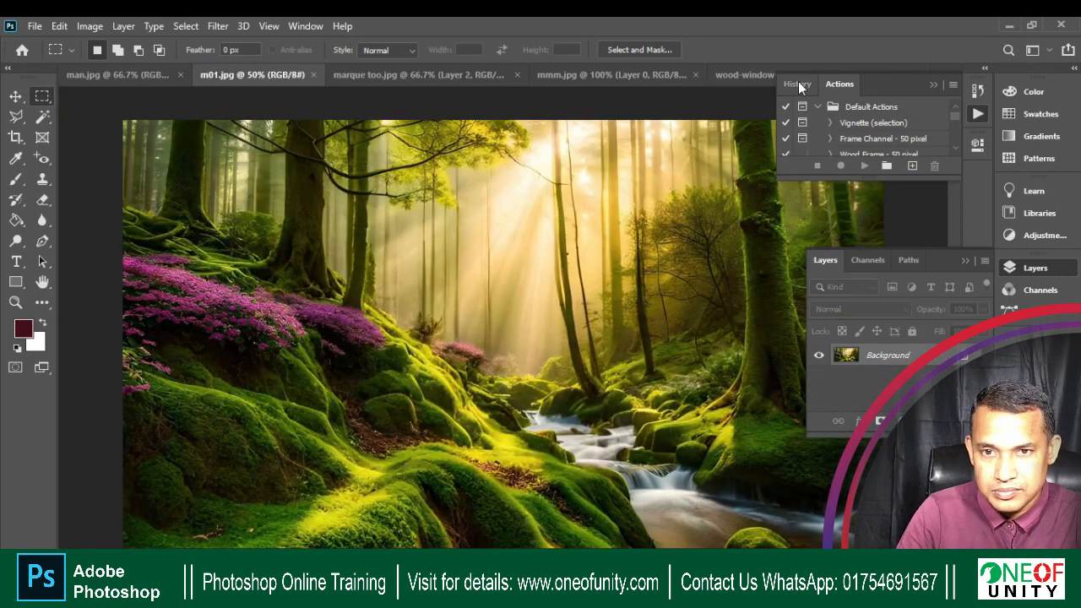
left_click(933, 84)
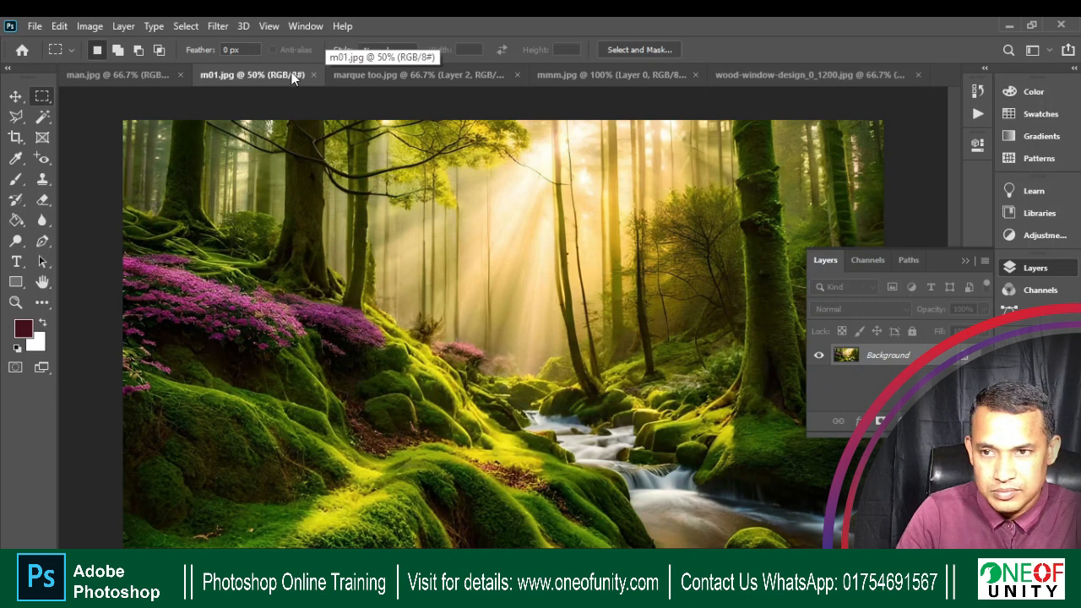
key("v")
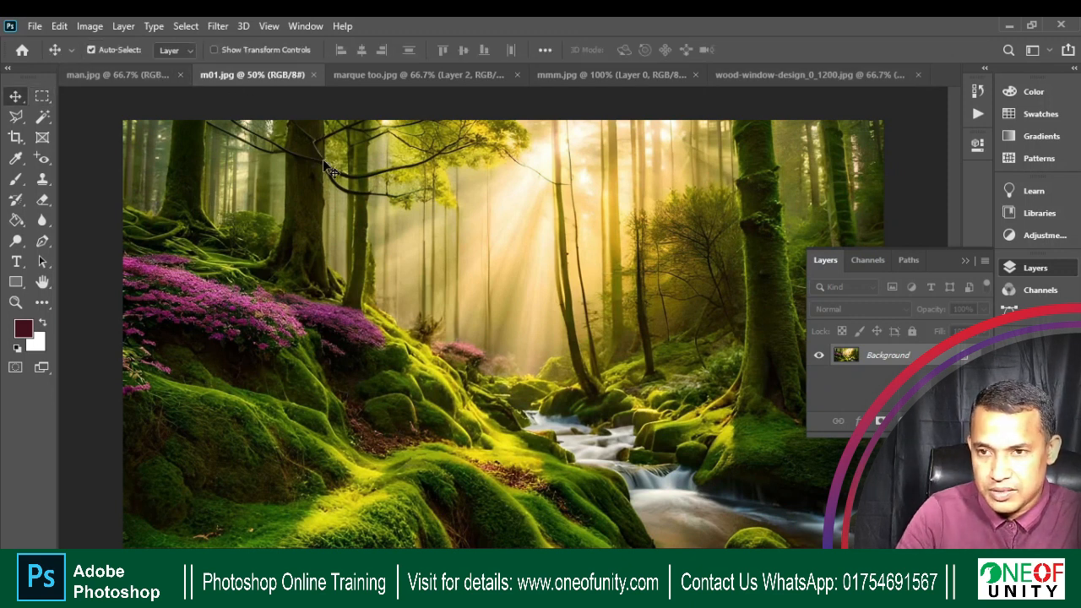
left_click_drag(568, 259, 543, 218)
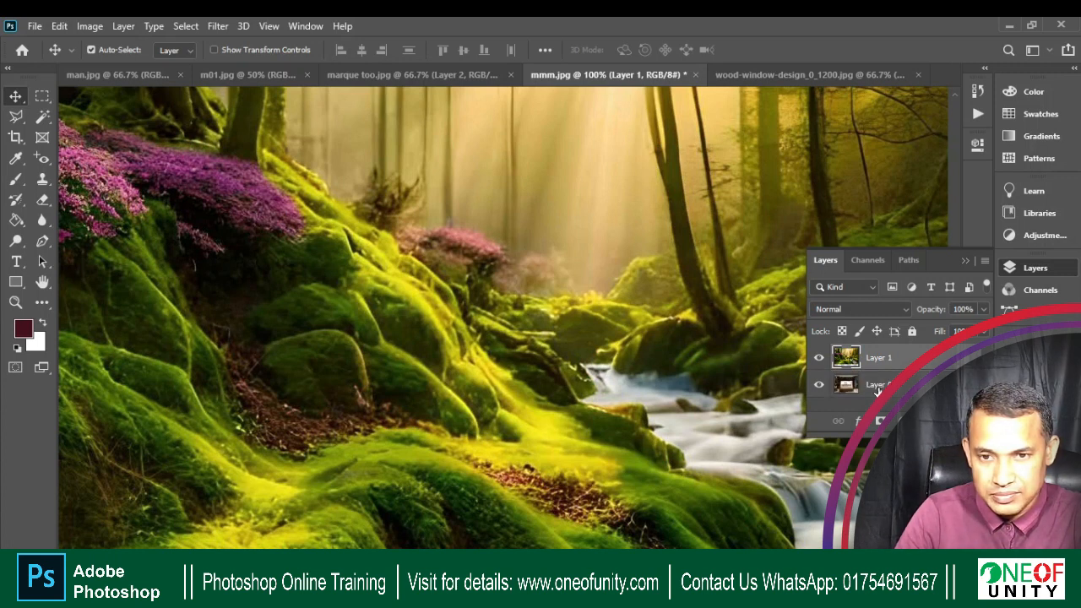
left_click_drag(878, 386, 879, 346)
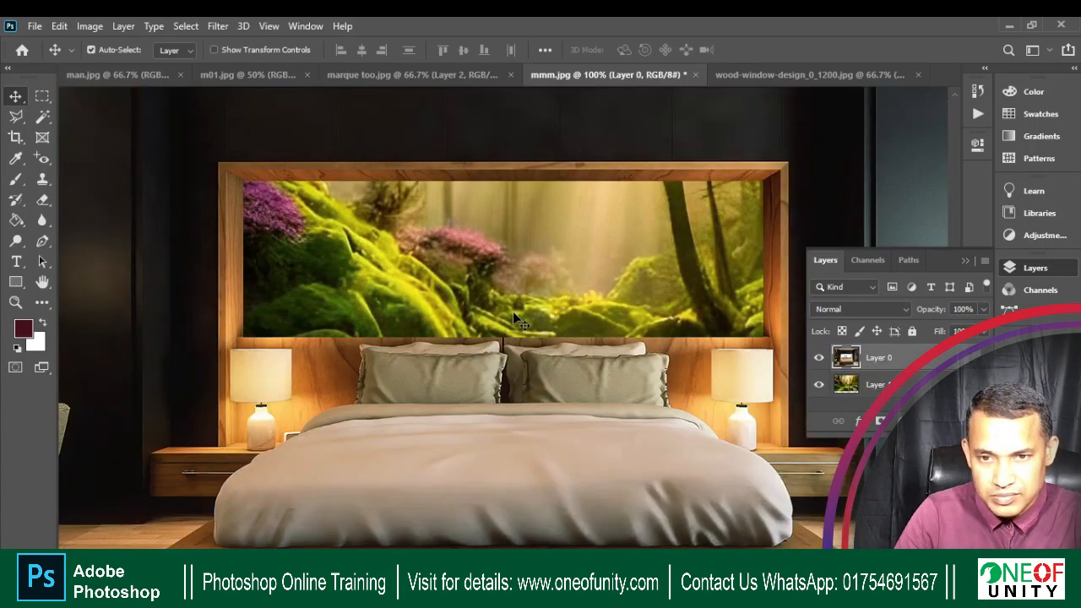
Shrink the forest layer with Free Transform so more of the stream scene fits the panel opening, and apply the transform.
scroll(499, 284, "down", 2)
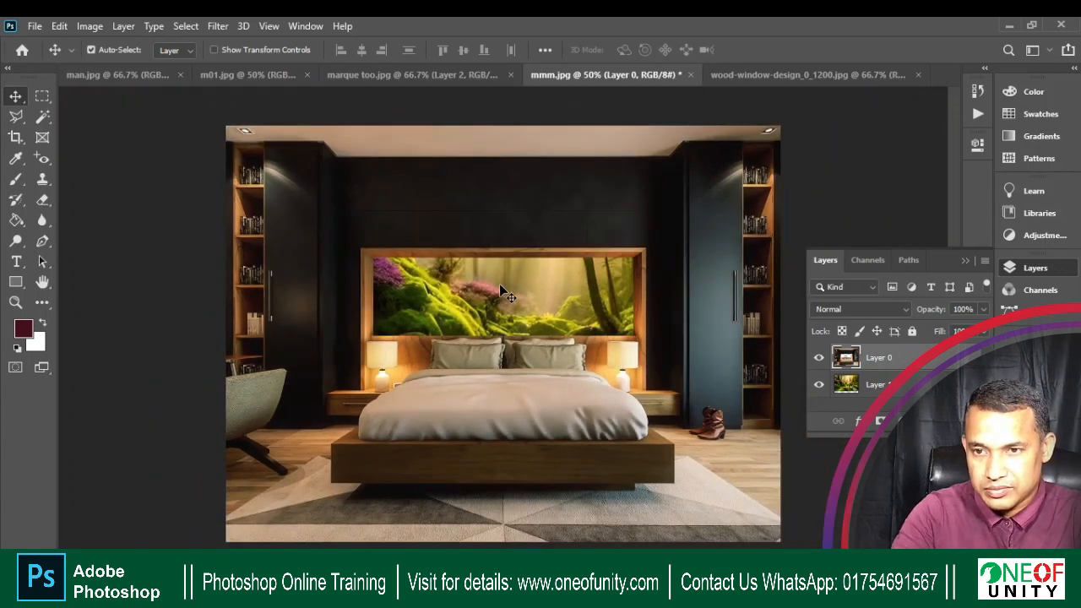
left_click(874, 386)
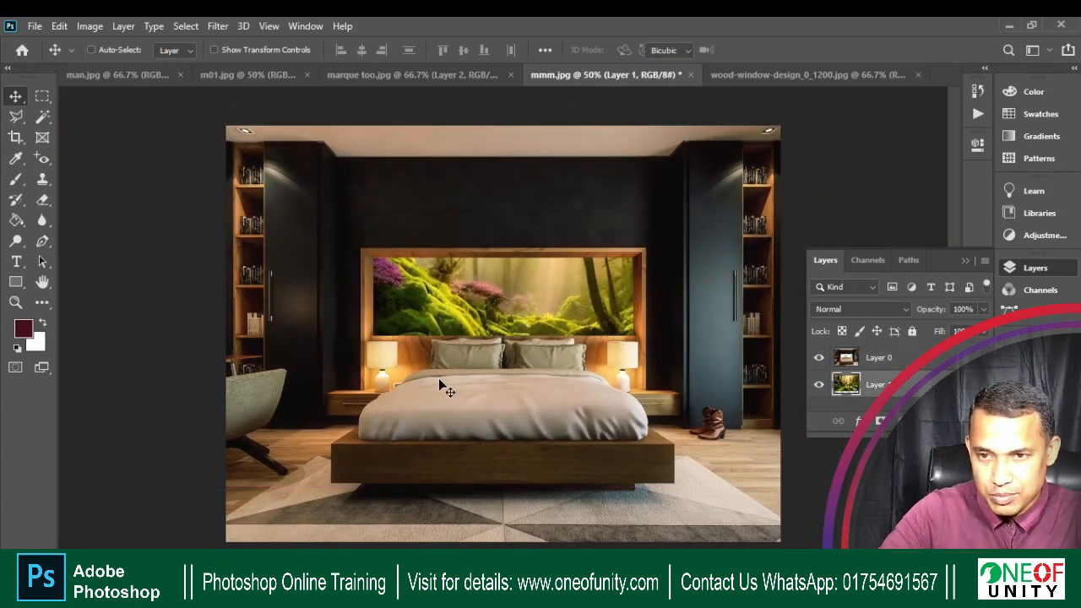
key("ctrl+t")
left_click_drag(139, 484, 449, 298)
key("Return")
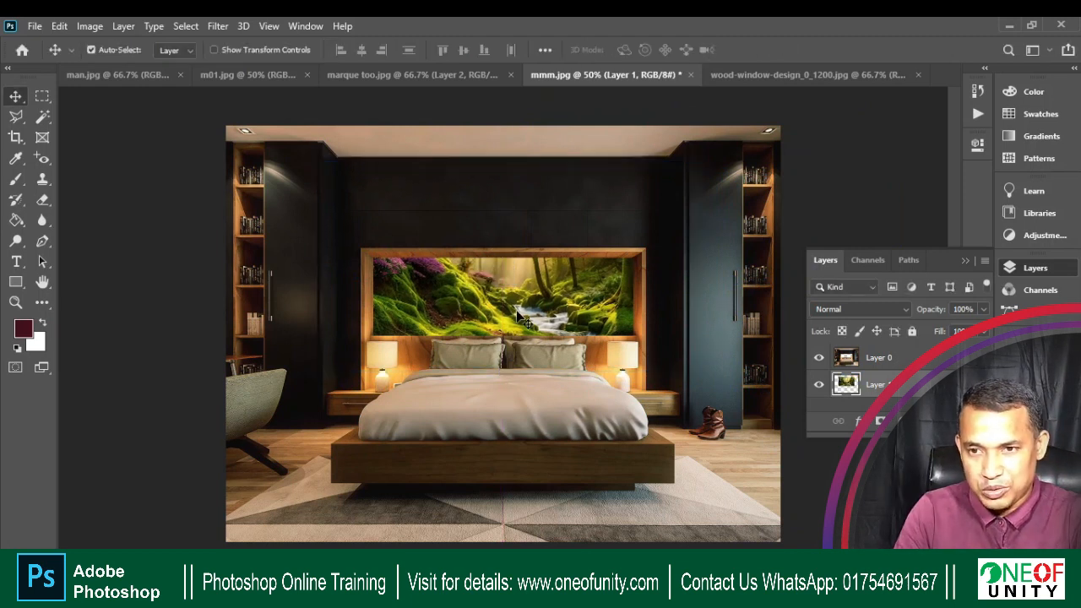
key("ctrl+plus")
key("ctrl+plus")
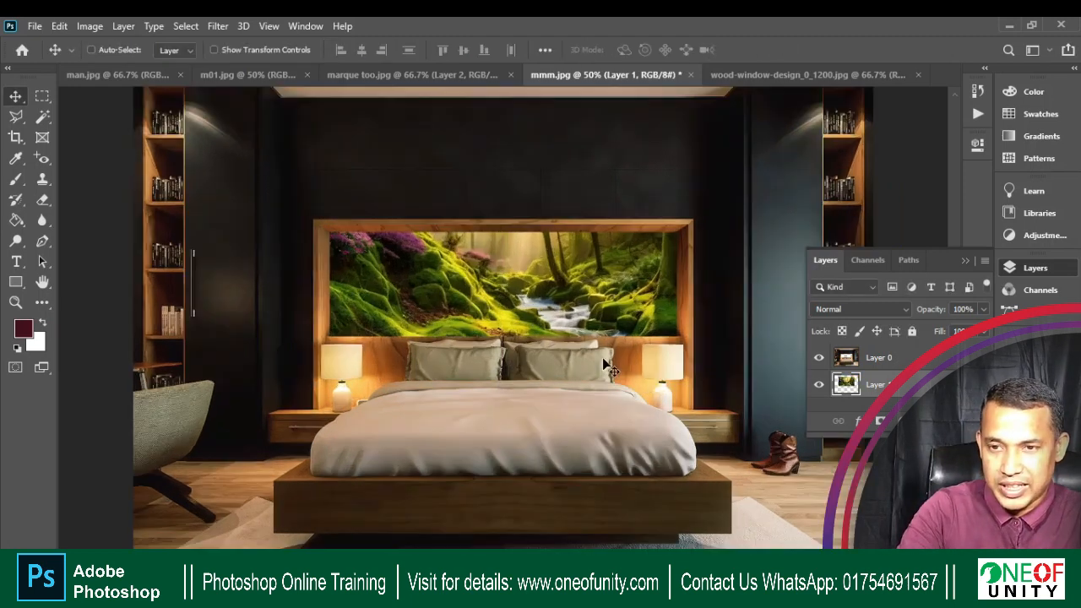
key("ctrl+minus")
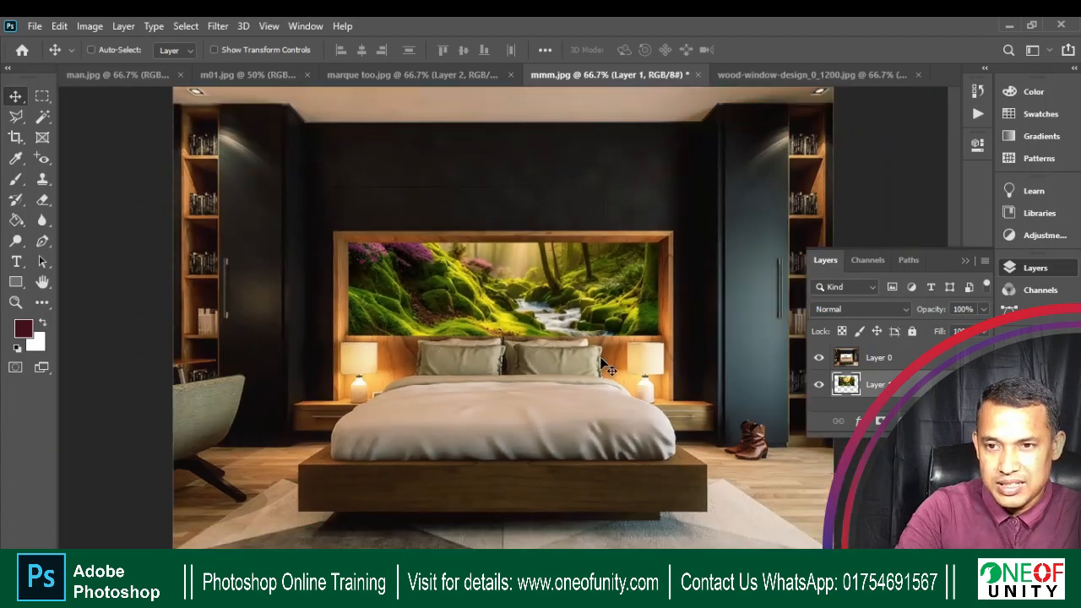
key("ctrl+minus")
key("ctrl+plus")
key("ctrl+plus")
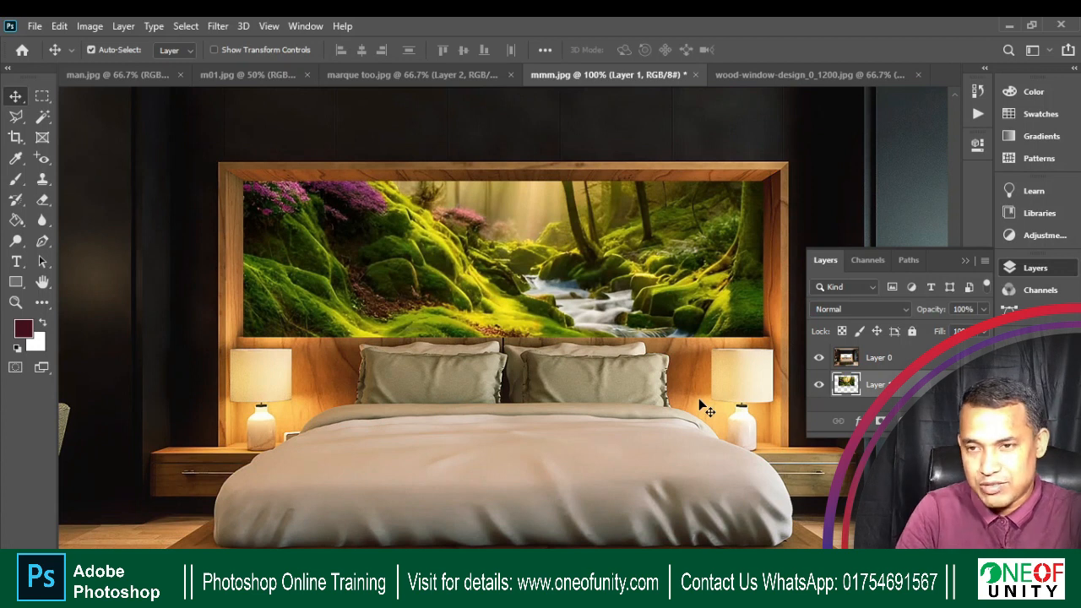
In wood-window-design_0_1200.jpg, draw a rectangular marquee selection around the white opening between the open shutters.
left_click(816, 73)
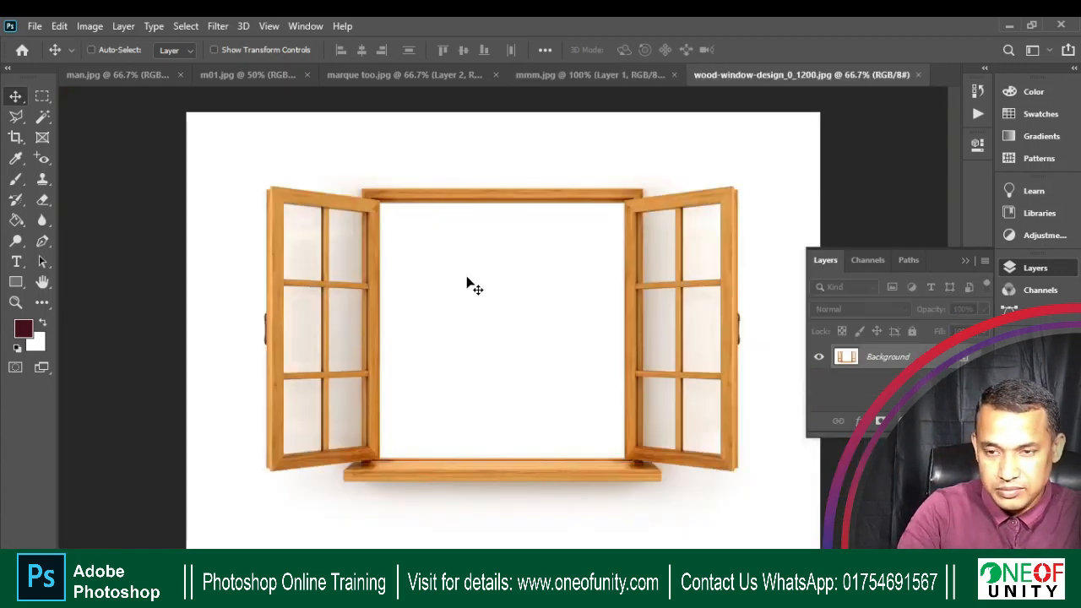
key("ctrl+plus")
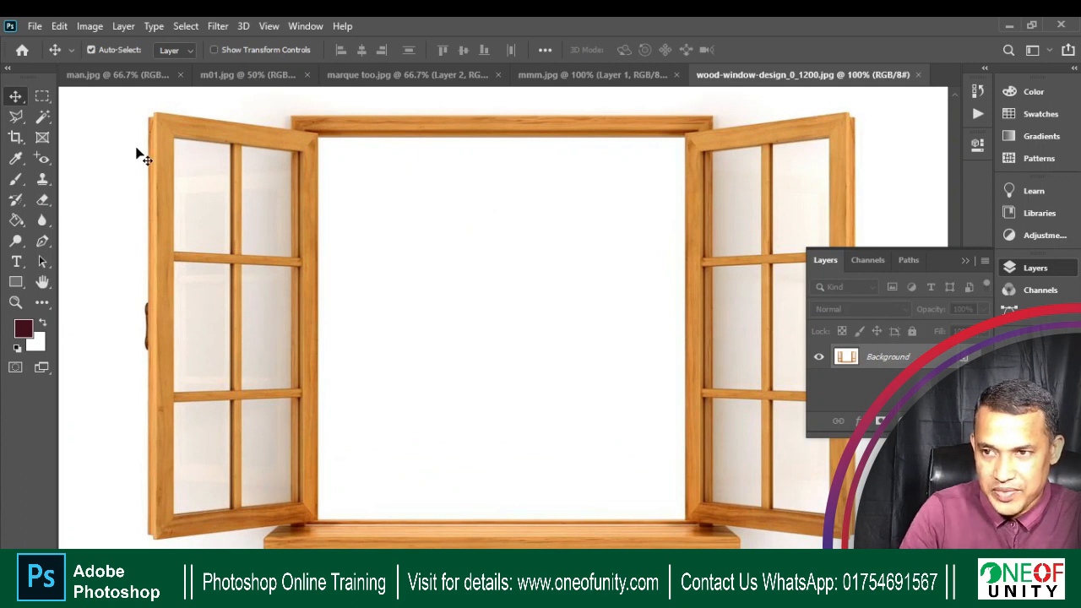
left_click(42, 96)
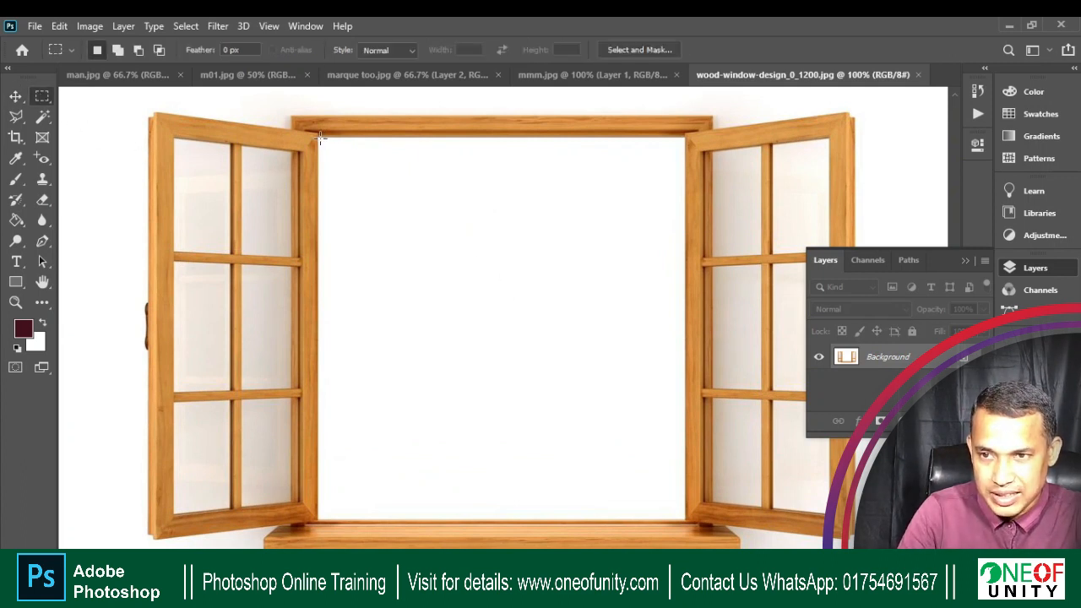
left_click_drag(317, 138, 685, 519)
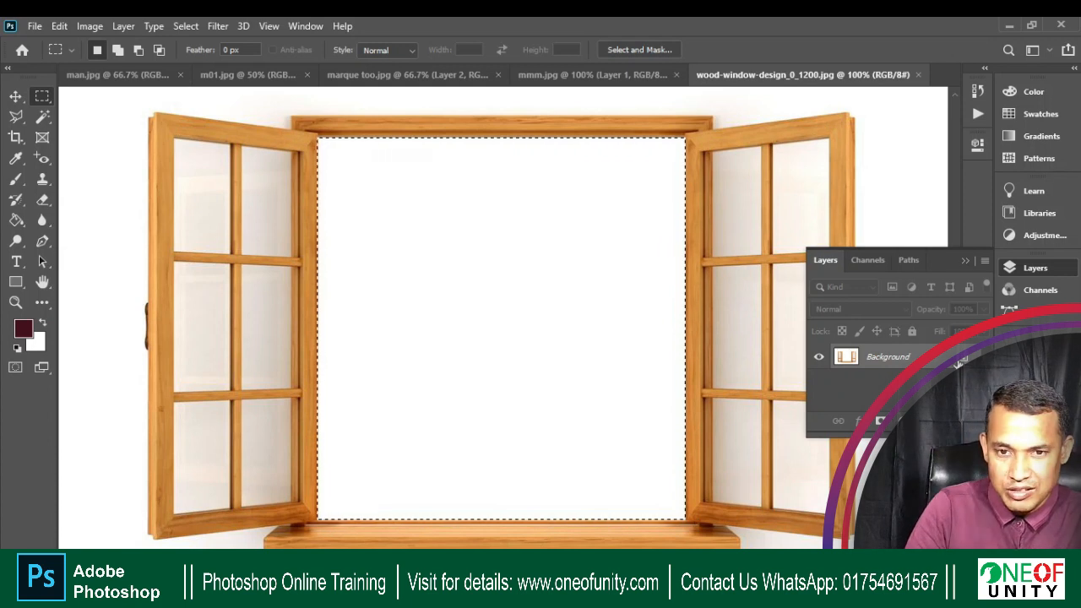
Convert the window picture's Background into a regular layer, then delete the selected opening and deselect.
left_click(963, 357)
double_click(961, 362)
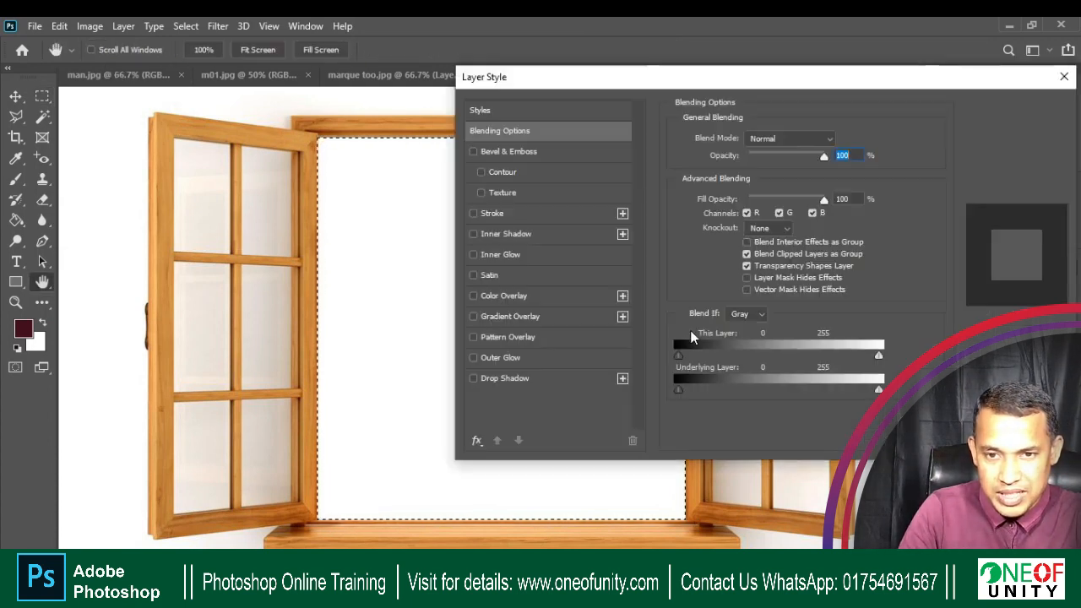
left_click(1015, 110)
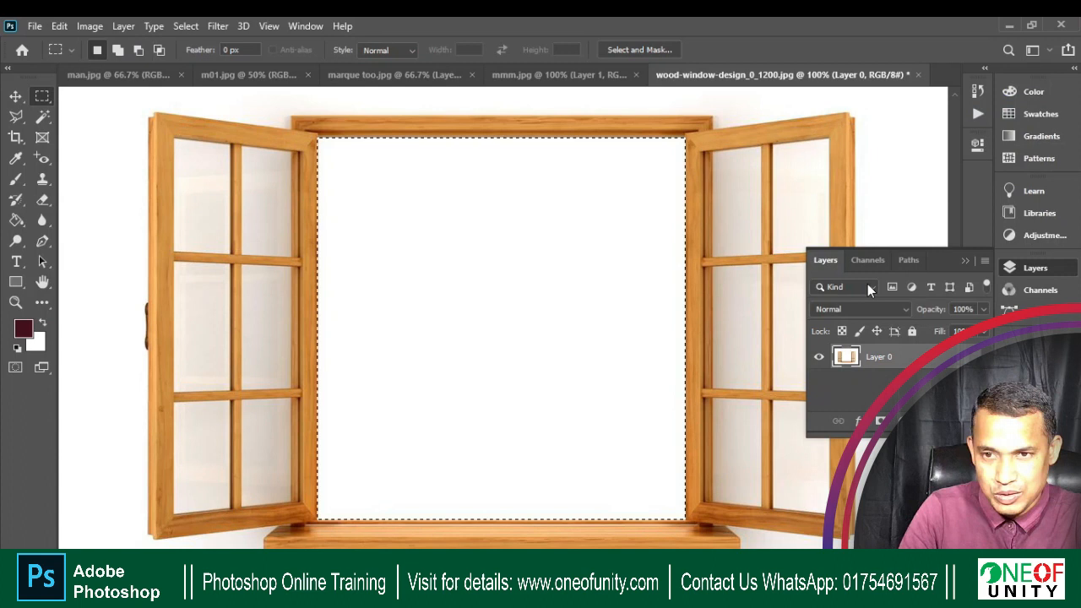
key("Delete")
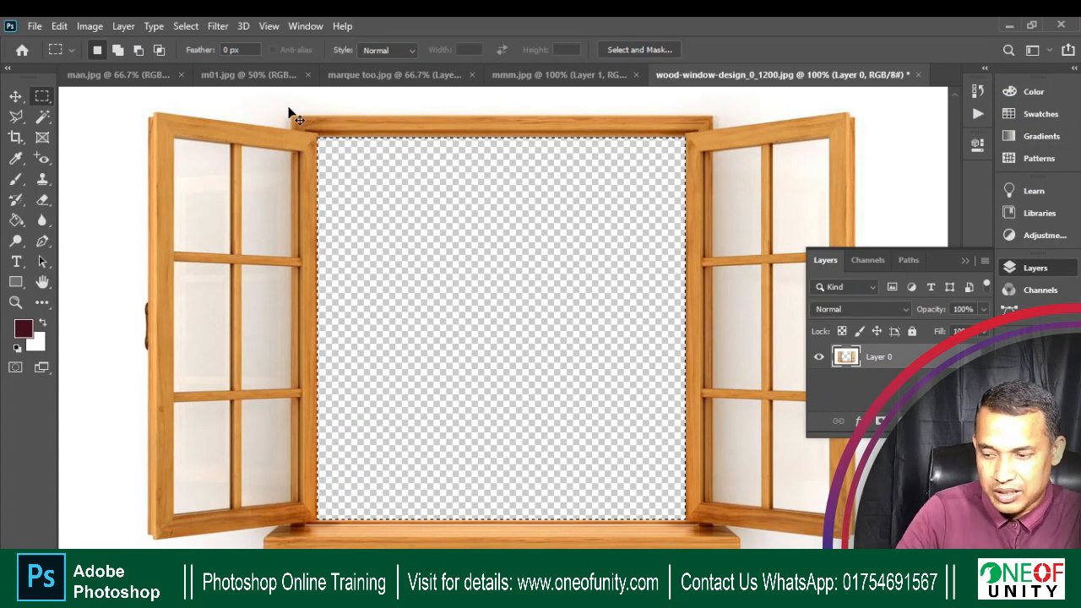
key("ctrl+d")
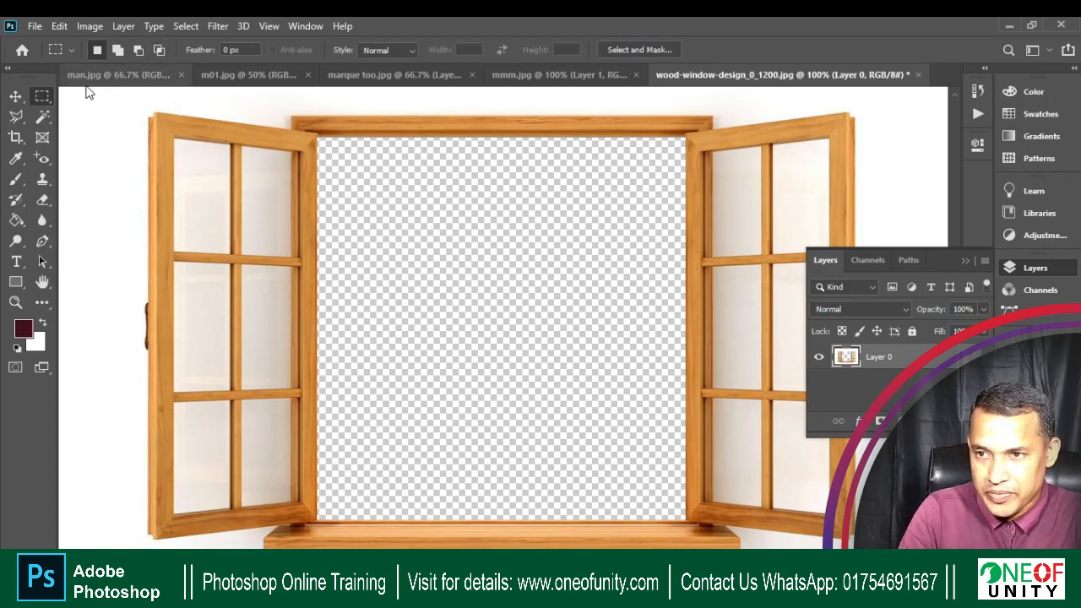
Copy the forest image from m01.jpg into wood-window-design_0_1200.jpg with the Move tool.
left_click(118, 75)
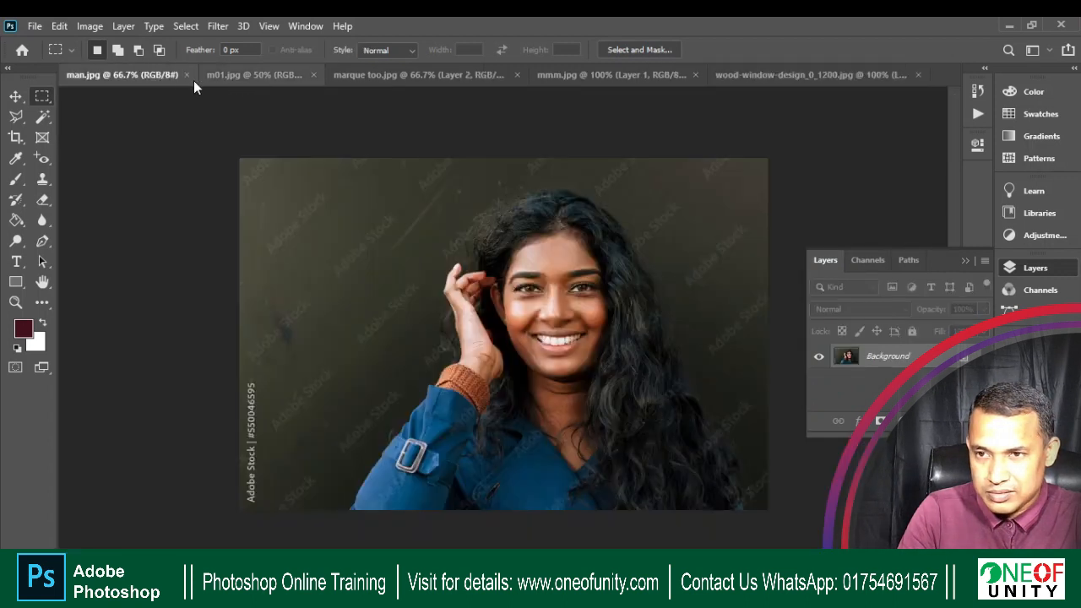
key("v")
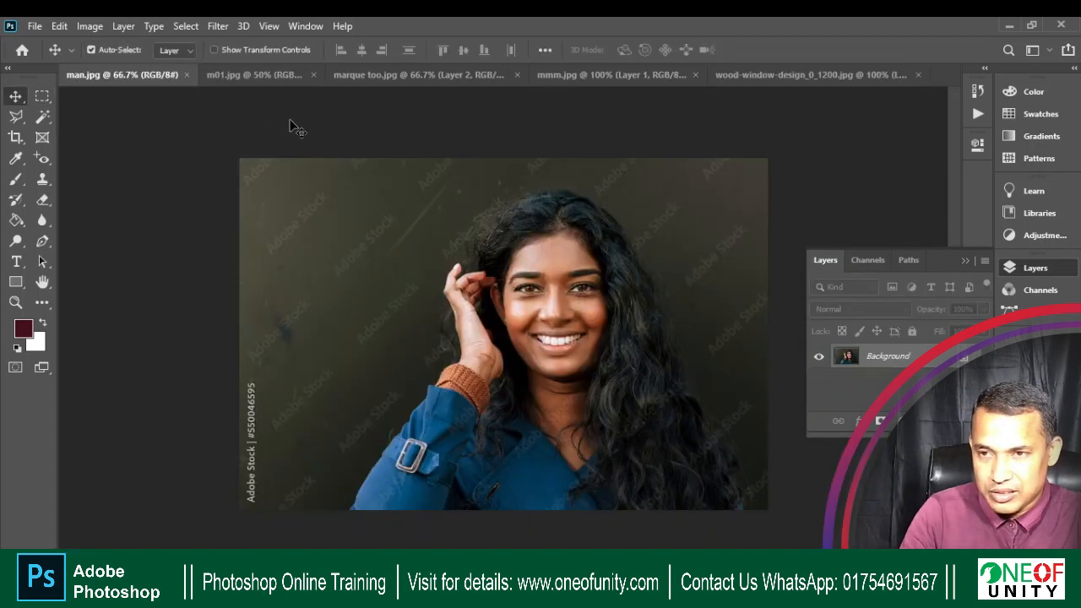
left_click(255, 76)
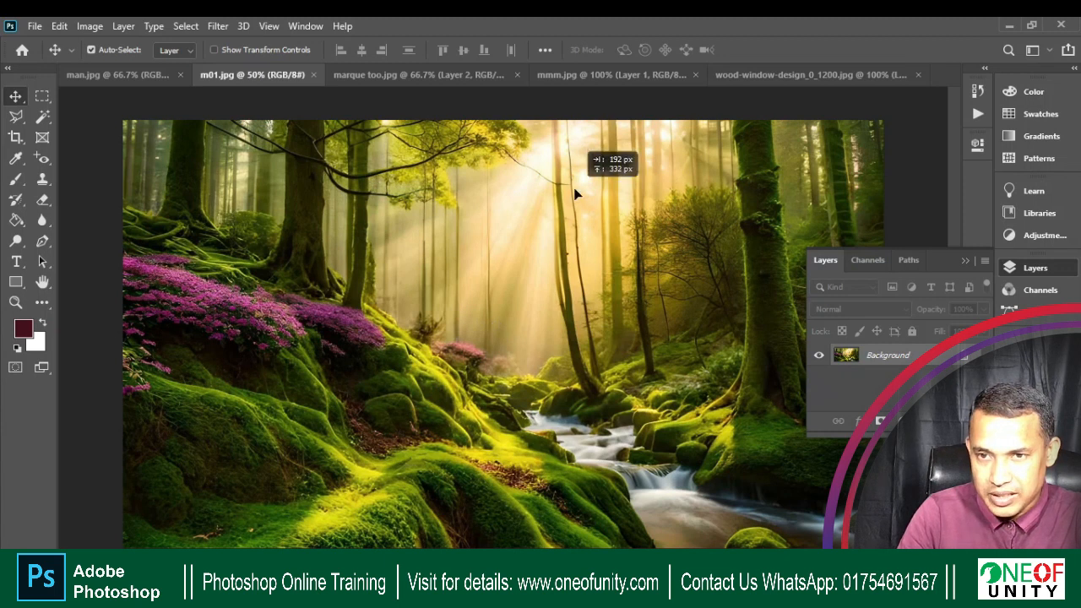
left_click(756, 74)
left_click_drag(757, 69, 527, 285)
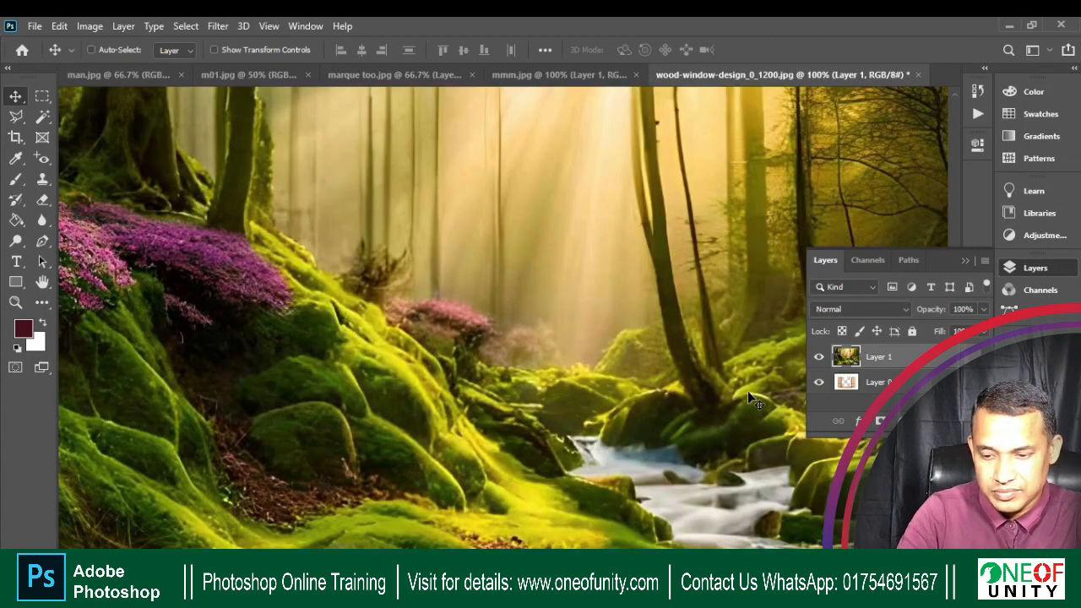
Place the forest layer beneath Layer 0 and scale it with Free Transform to about 48%, centred behind the window opening.
key("ctrl+minus")
left_click_drag(886, 380, 879, 389)
key("ctrl+t")
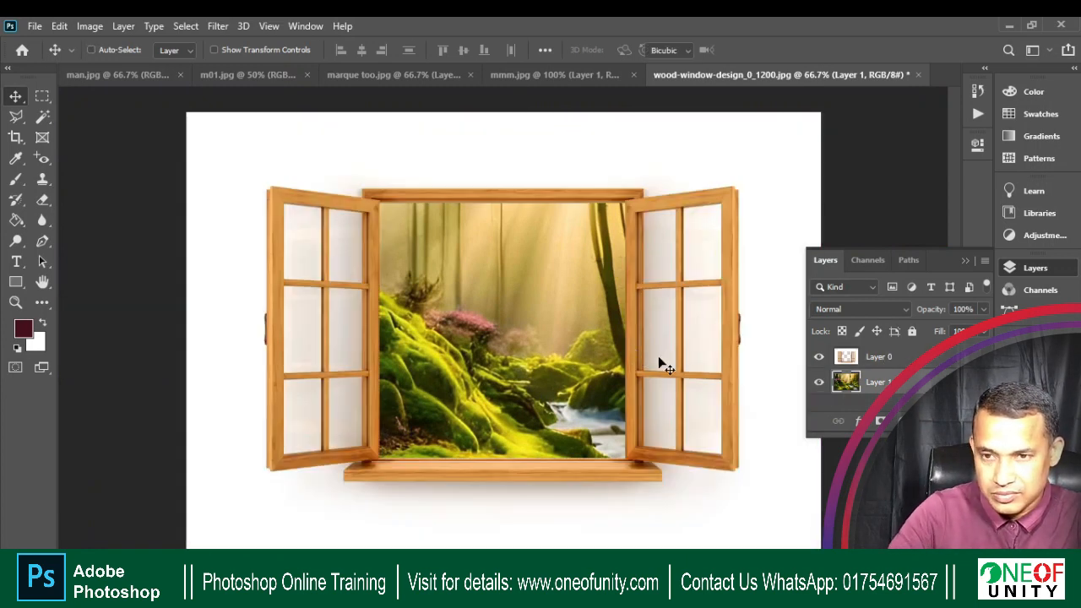
key("ctrl+minus")
key("ctrl+minus")
key("ctrl+minus")
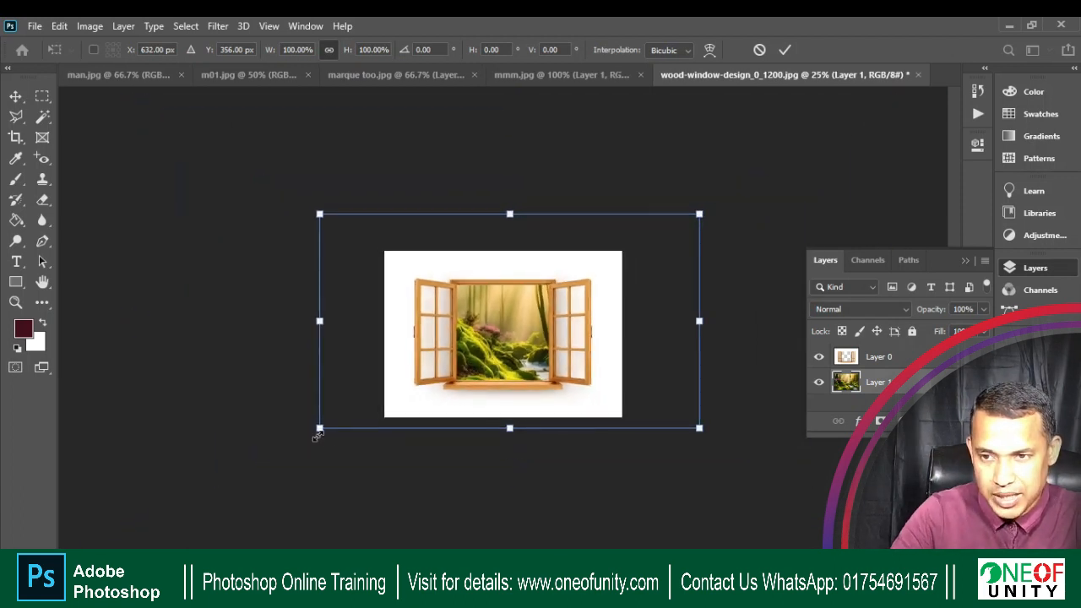
left_click_drag(320, 428, 482, 337)
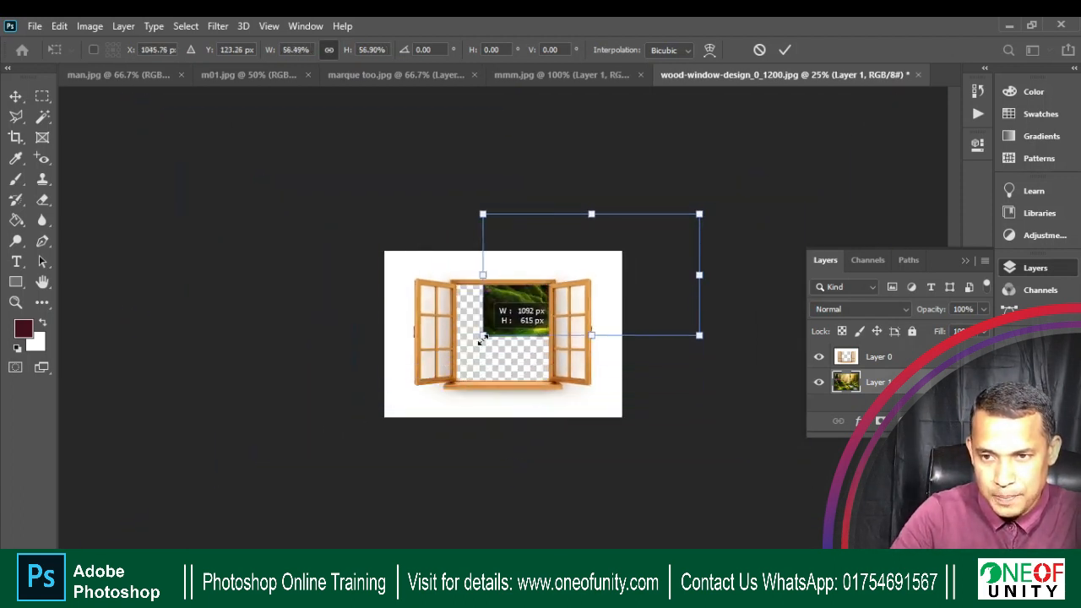
left_click_drag(584, 295, 514, 339)
left_click_drag(623, 388, 587, 392)
left_click_drag(489, 344, 492, 353)
Nudge the forest layer up slightly, narrow it from both sides to just beyond the window opening, and apply the transform.
key("ctrl+plus")
key("ctrl+plus")
key("ctrl+plus")
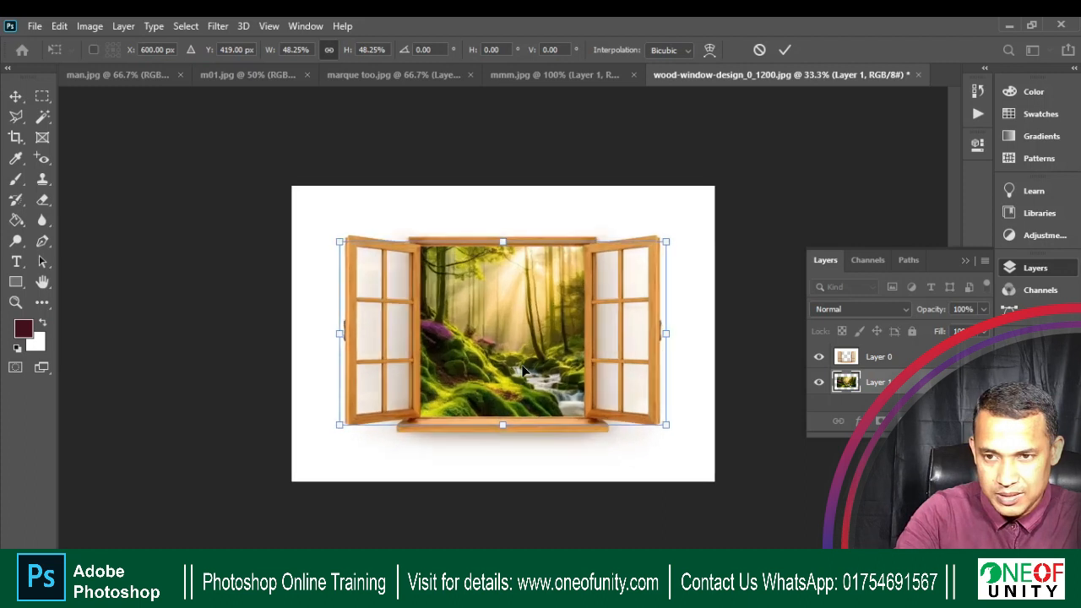
key("Up")
key("Up")
key("Up")
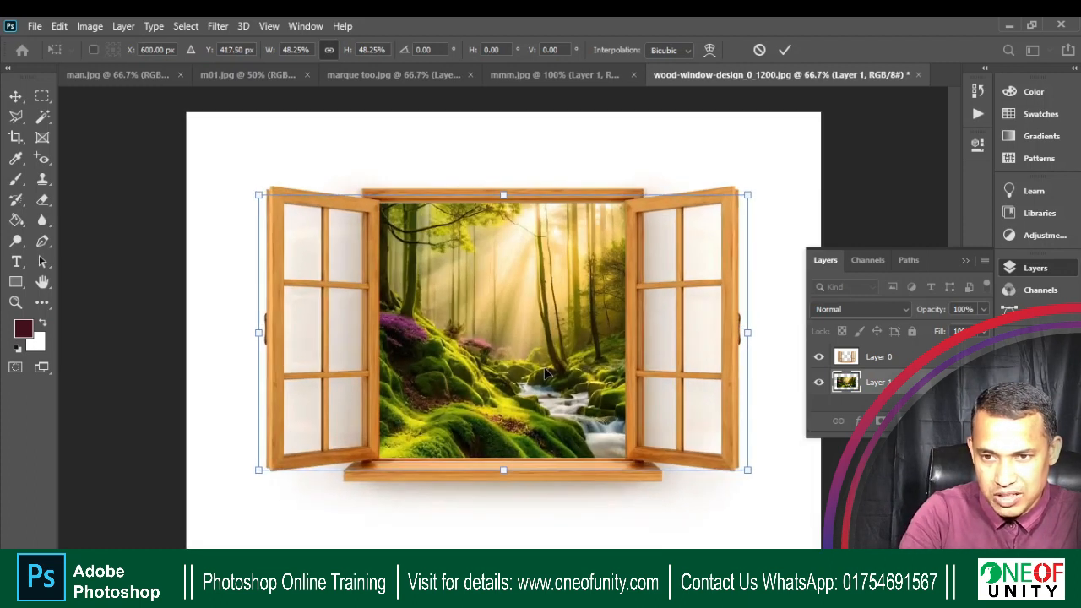
left_click_drag(747, 336, 657, 331)
left_click_drag(267, 336, 335, 336)
key("Return")
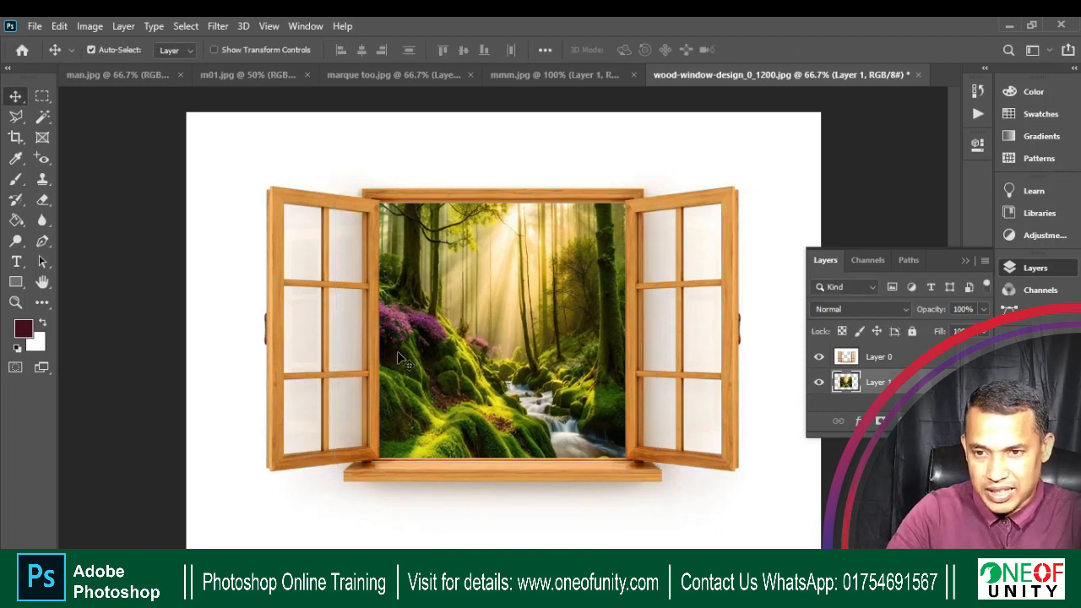
Show the Move tool's transform controls around the forest layer and hide them again.
scroll(497, 357, "up", 2)
scroll(499, 355, "down", 2)
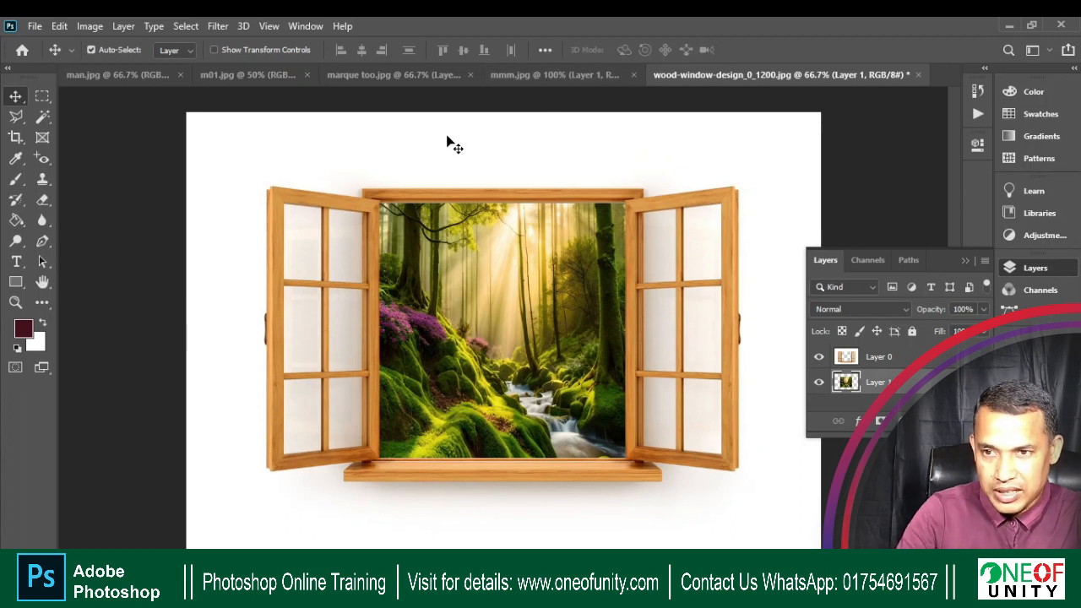
key("ctrl")
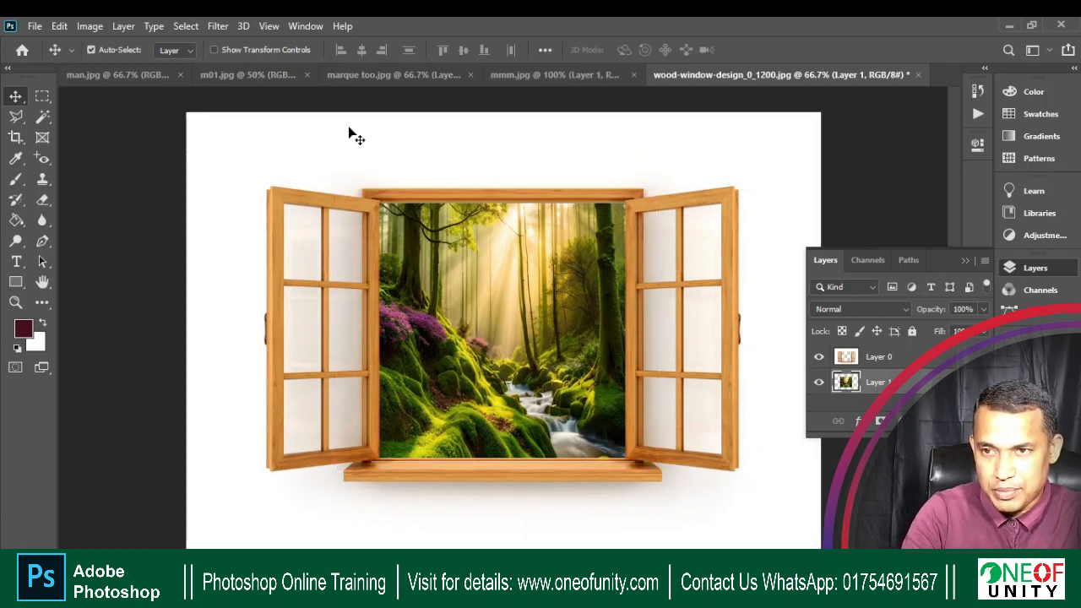
left_click(214, 51)
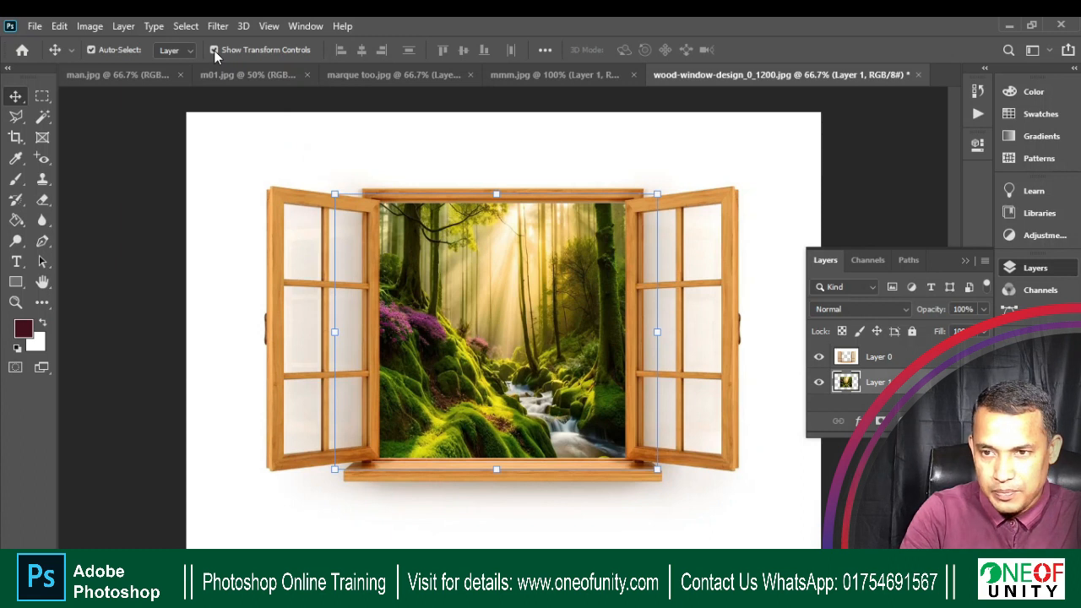
left_click(214, 50)
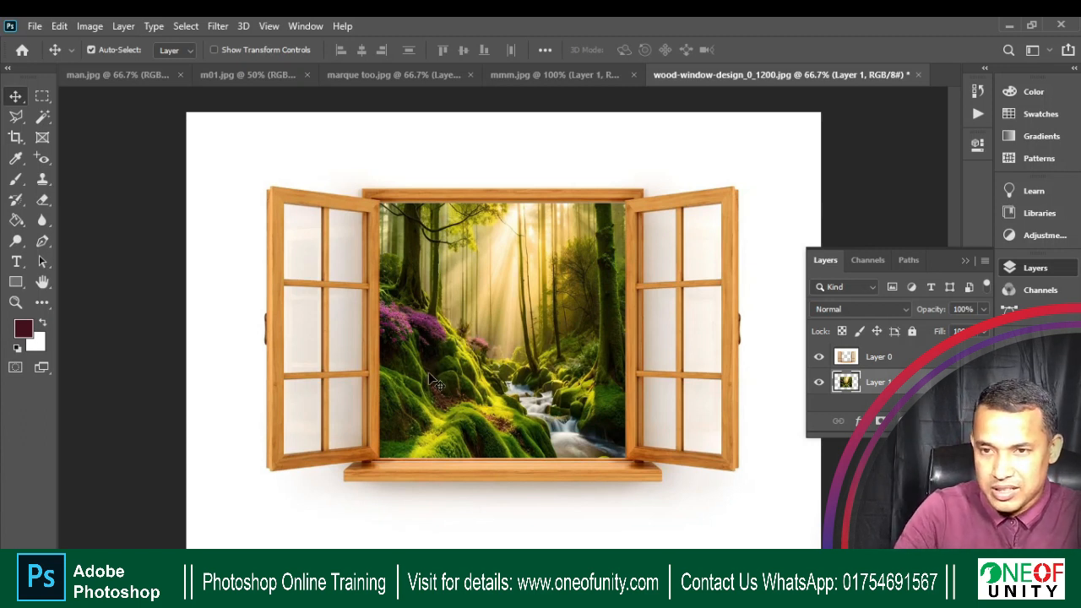
left_click(35, 26)
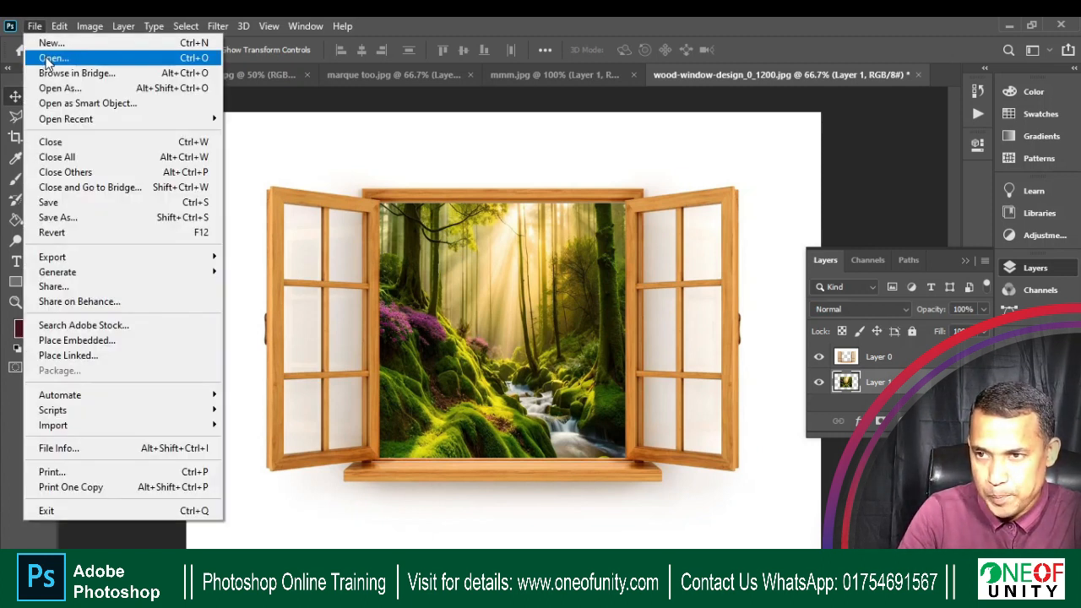
left_click(50, 58)
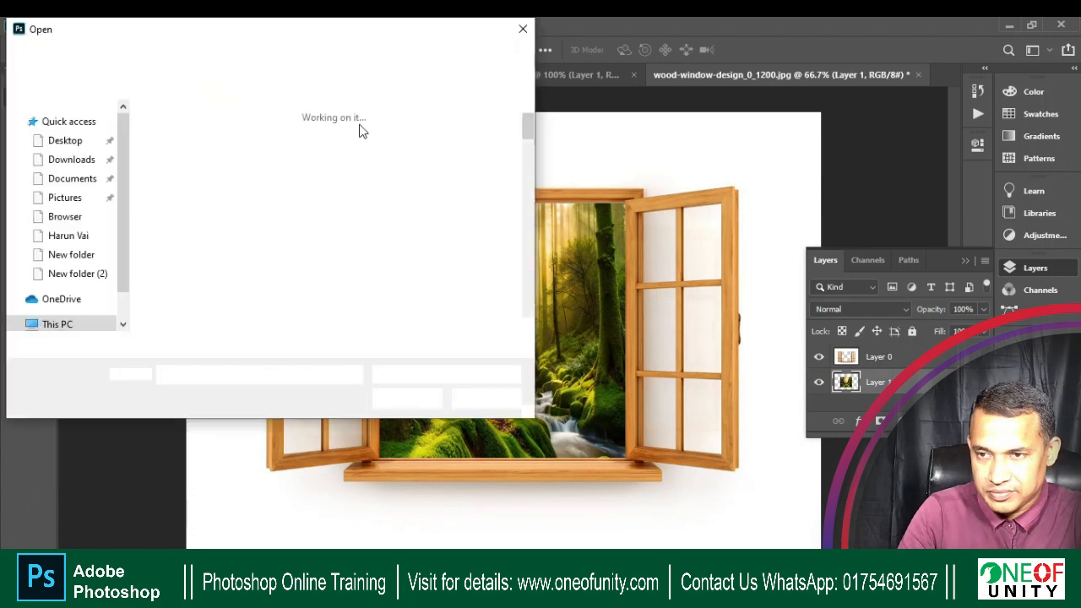
mouse_move(526, 126)
left_mouse_down()
mouse_move(536, 188)
mouse_move(526, 288)
mouse_move(540, 288)
mouse_move(536, 315)
mouse_move(498, 125)
mouse_move(502, 195)
mouse_move(498, 187)
left_mouse_up()
left_click(456, 261)
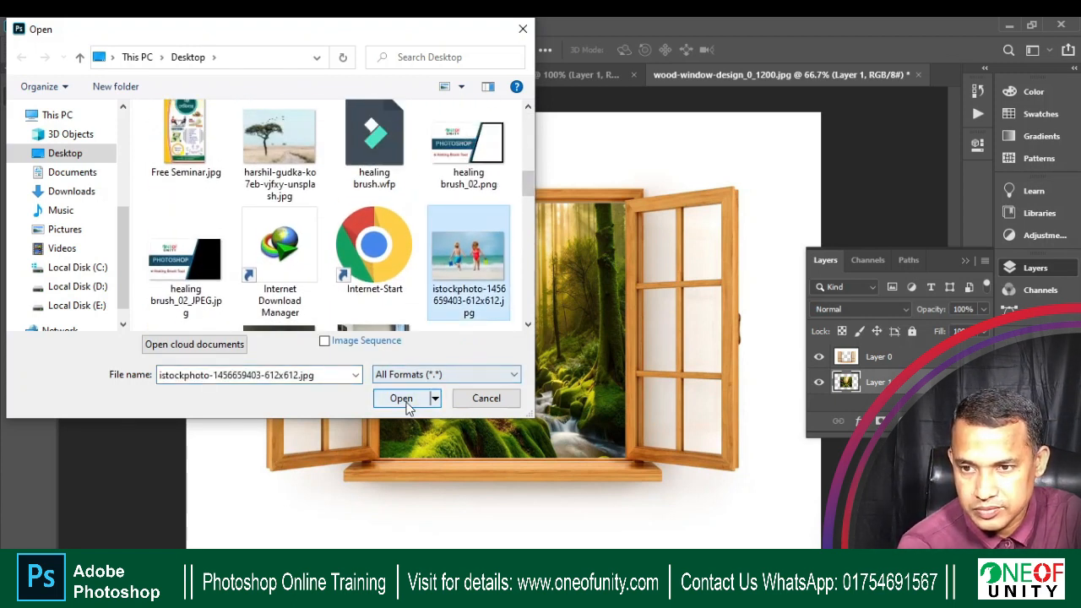
scroll(429, 297, "down", 1)
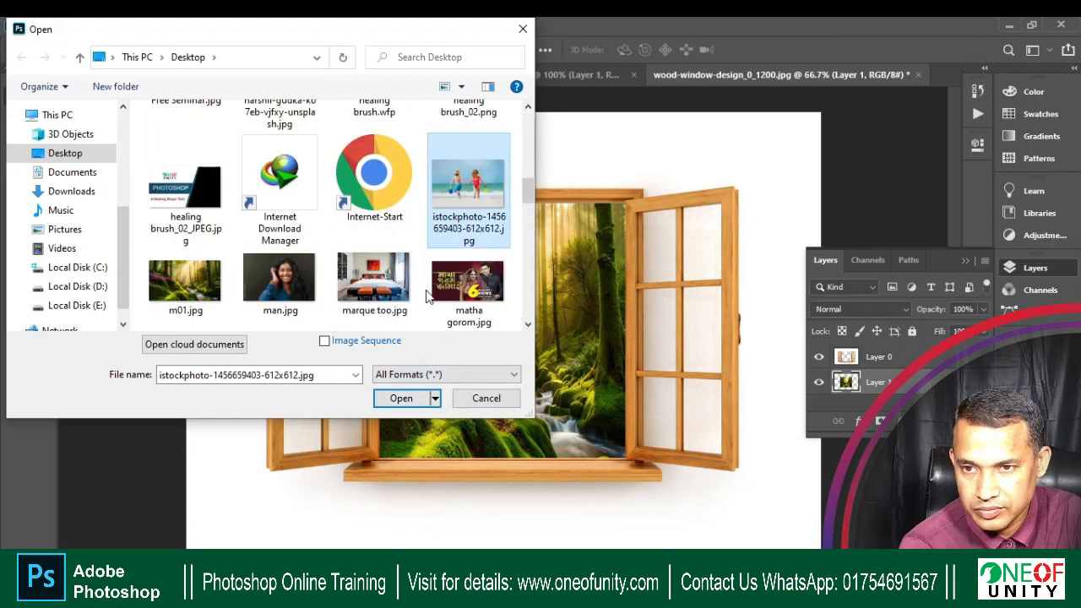
left_click(403, 399)
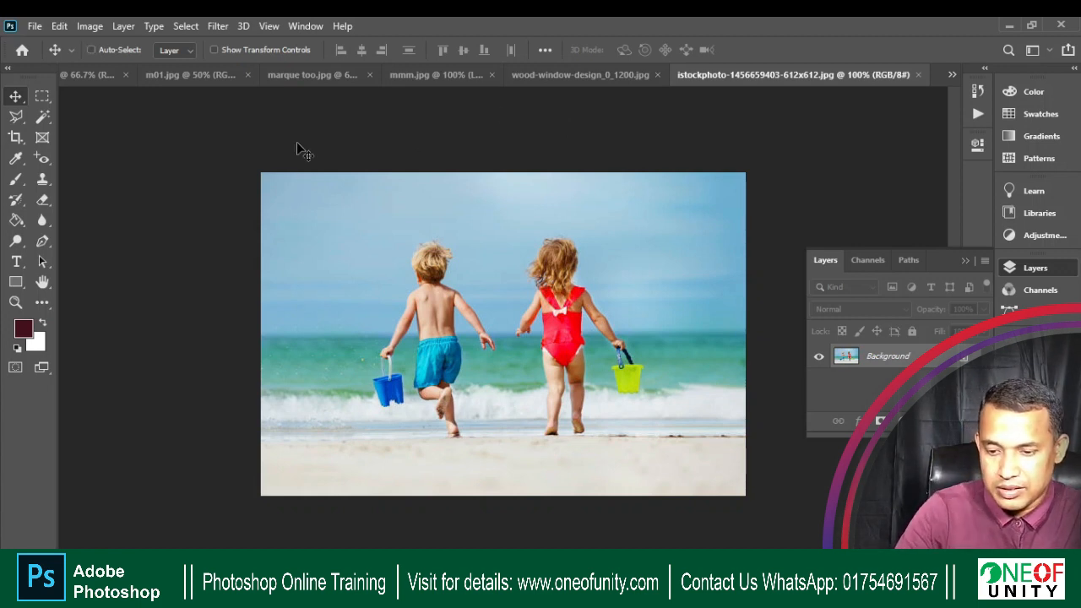
key("ctrl+minus")
key("ctrl+minus")
key("ctrl+plus")
key("ctrl+plus")
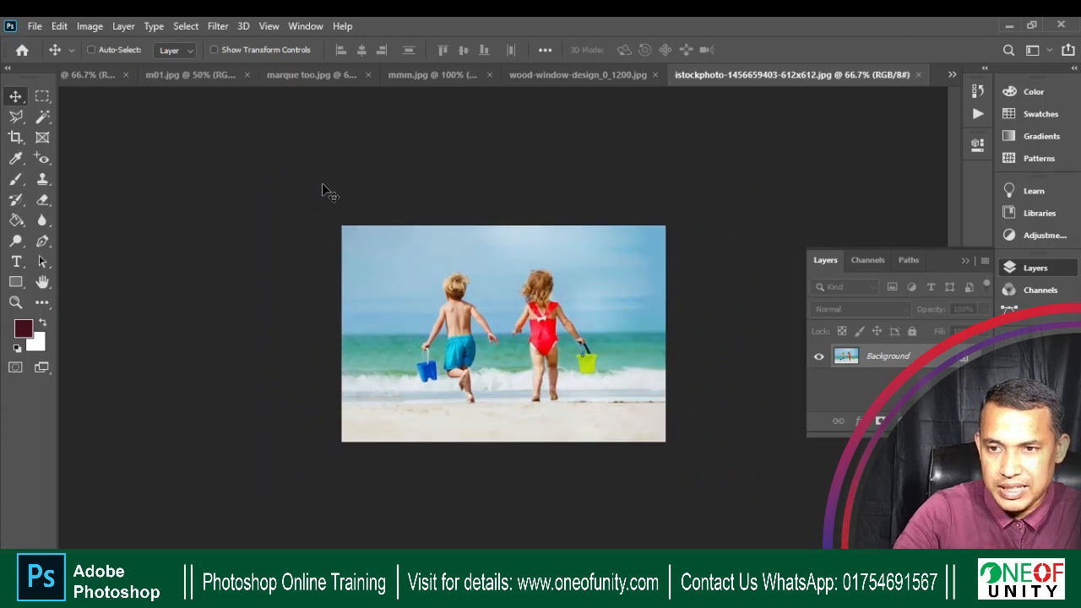
key("ctrl+minus")
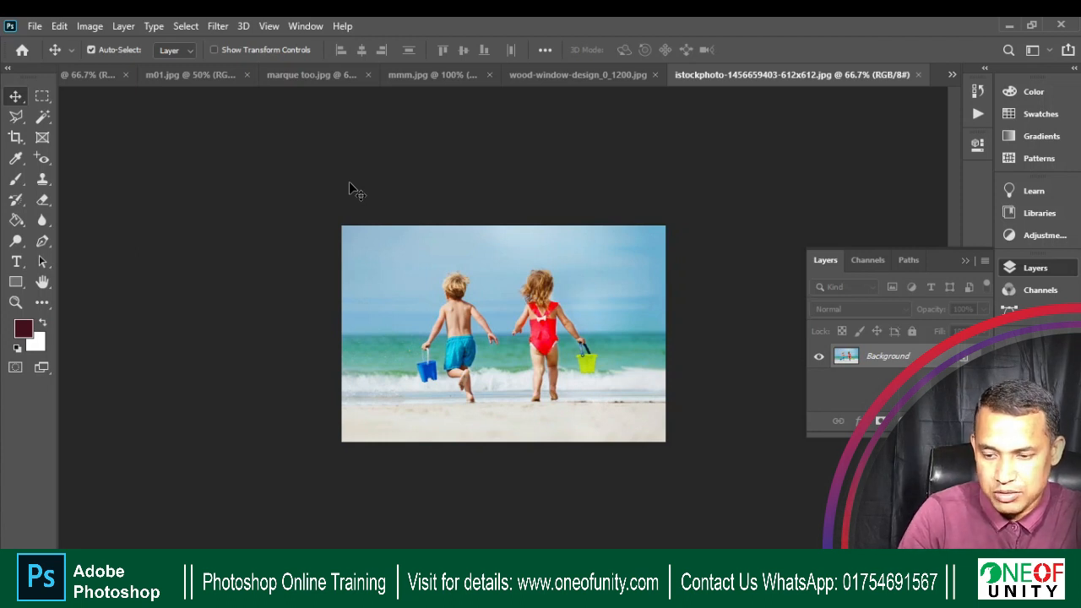
key("ctrl+plus")
key("ctrl+minus")
key("ctrl+minus")
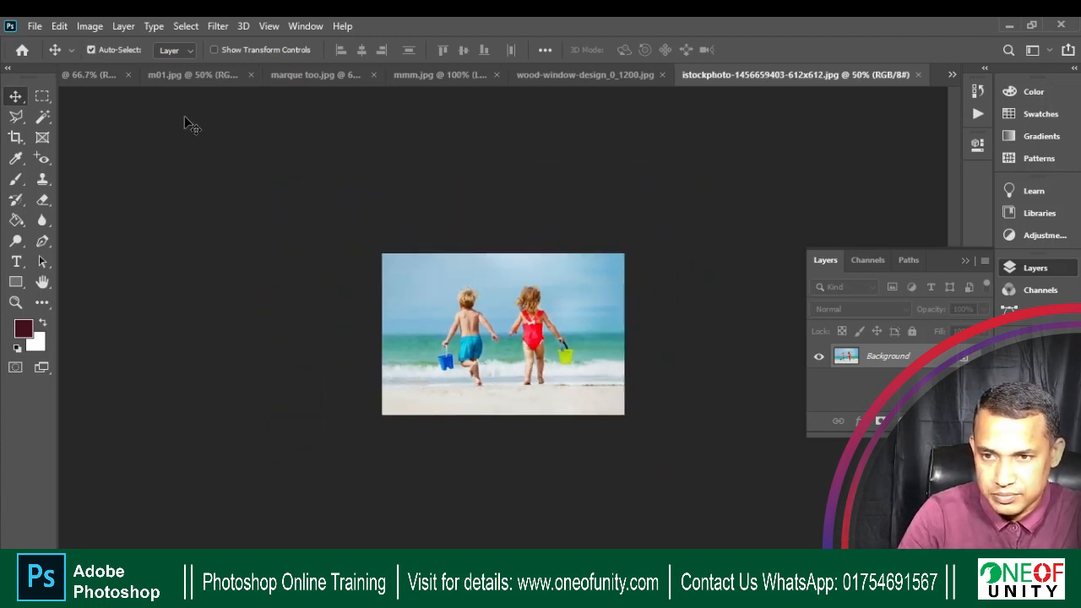
Copy the portrait from man.jpg into the beach picture with the Move tool.
left_click(99, 75)
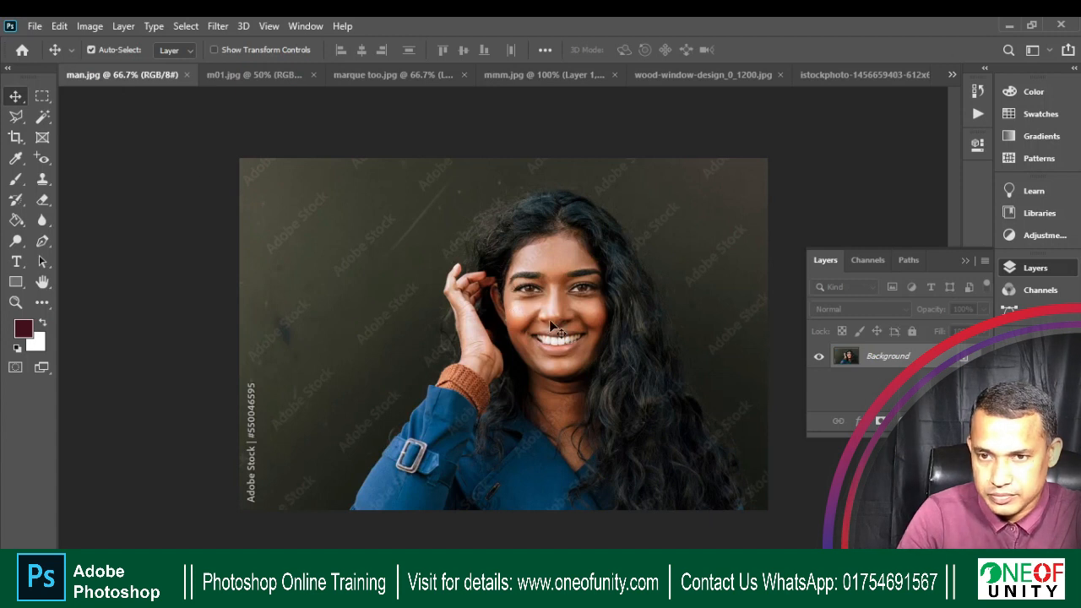
left_click_drag(564, 340, 543, 281)
left_click_drag(513, 320, 513, 322)
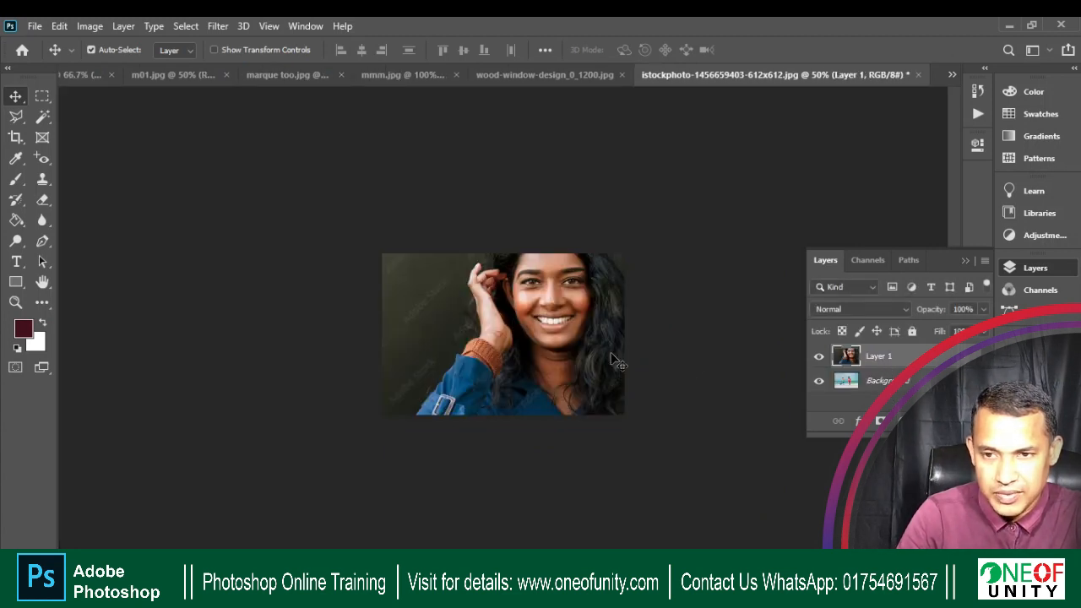
Shrink the portrait layer with Free Transform to about two thirds of the beach picture's width, place it along the left edge, and apply.
key("ctrl+t")
left_click_drag(711, 185, 475, 337)
left_click_drag(429, 393, 497, 327)
key("Return")
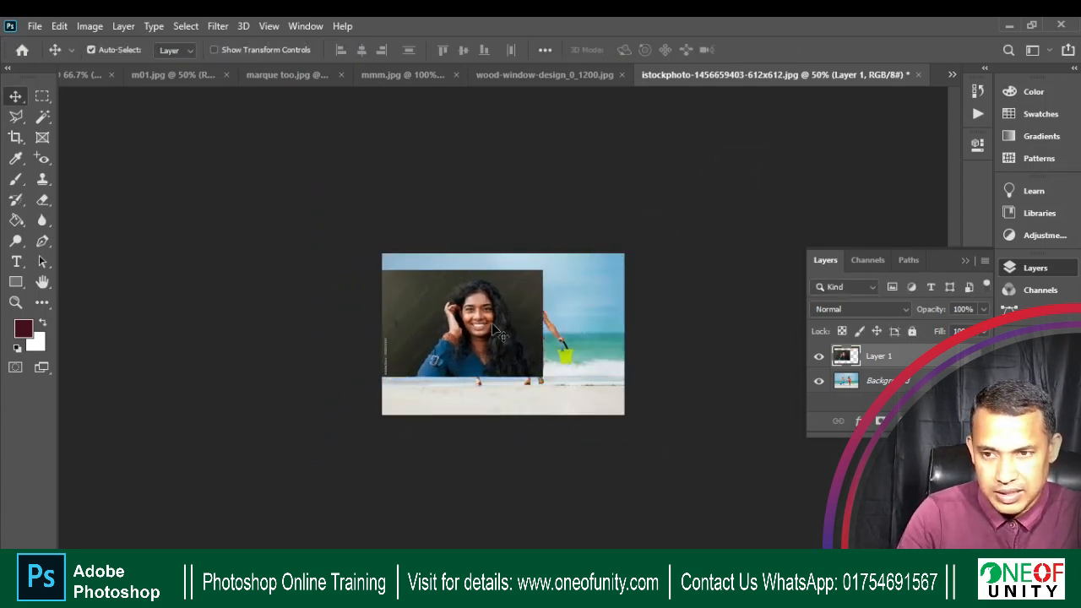
Turn on Show Transform Controls, scale the portrait layer down further over the boy on the left, and apply the transform.
scroll(494, 331, "up", 3)
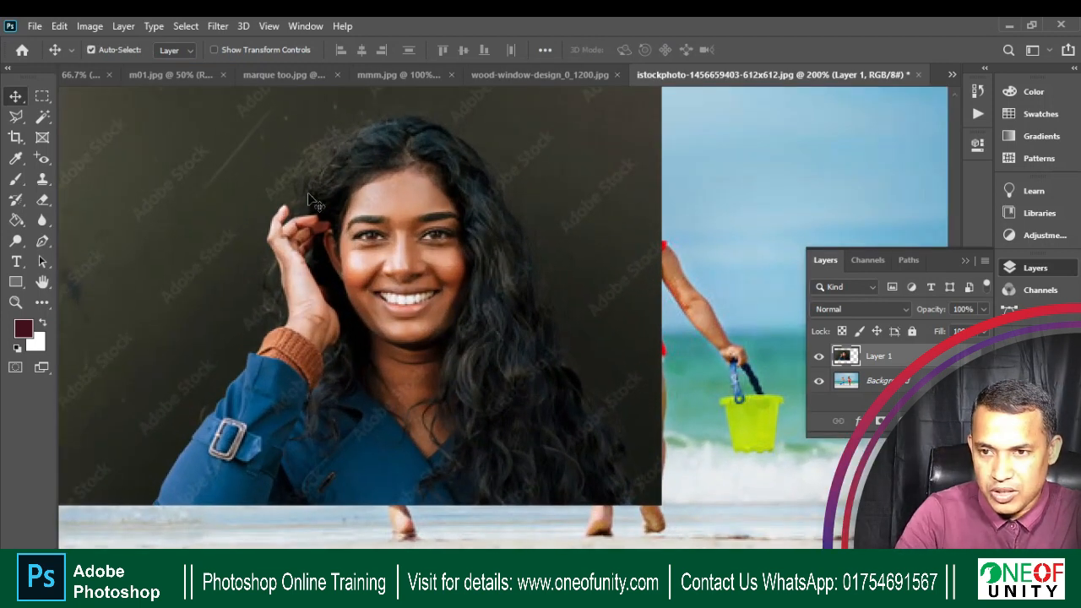
left_click(213, 51)
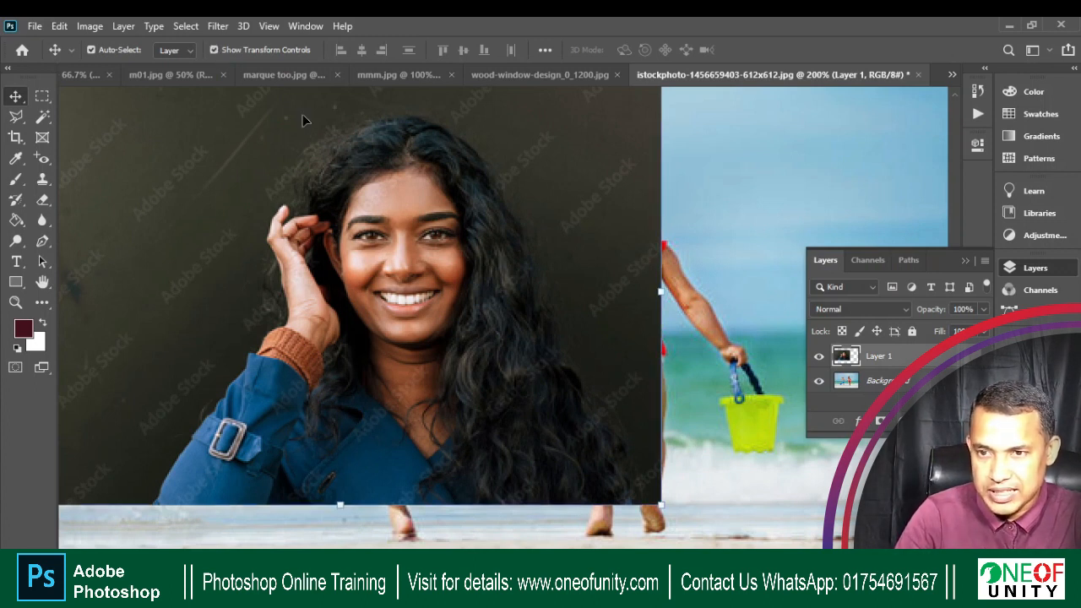
key("ctrl+minus")
left_click_drag(439, 361, 473, 361)
left_click_drag(616, 420, 457, 357)
key("Return")
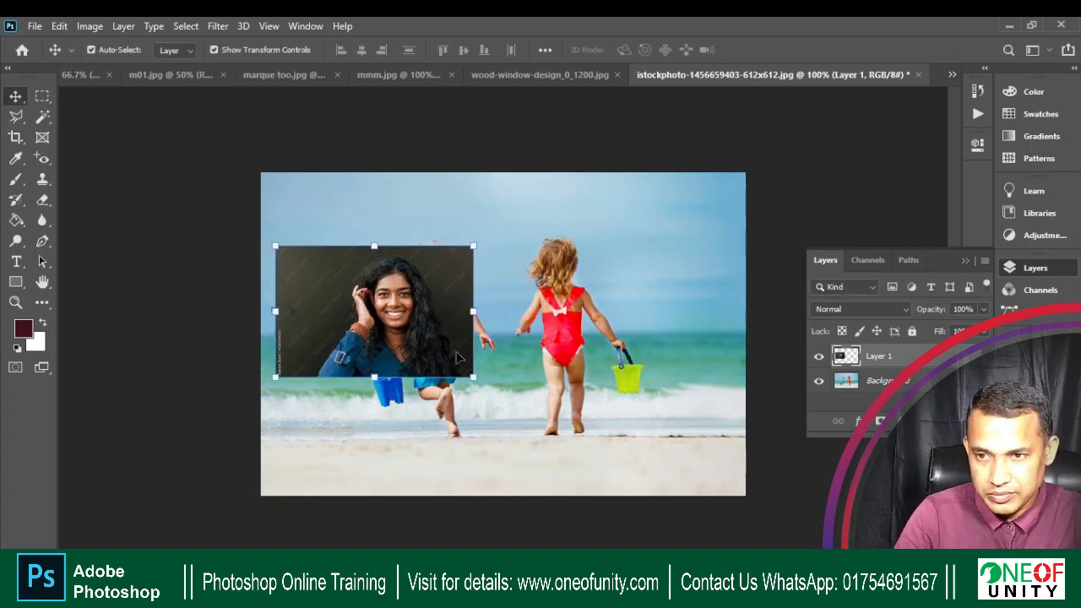
Turn off Show Transform Controls and move the portrait layer to the middle of the beach picture, between the two children.
left_click(92, 49)
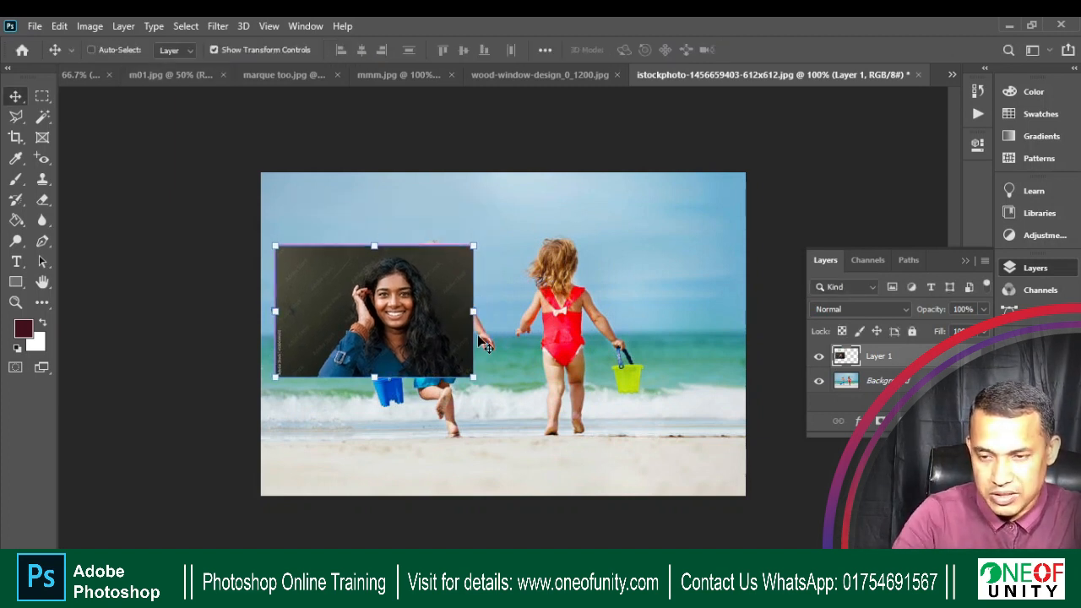
key("ctrl+plus")
key("ctrl+plus")
left_click_drag(454, 362, 553, 388)
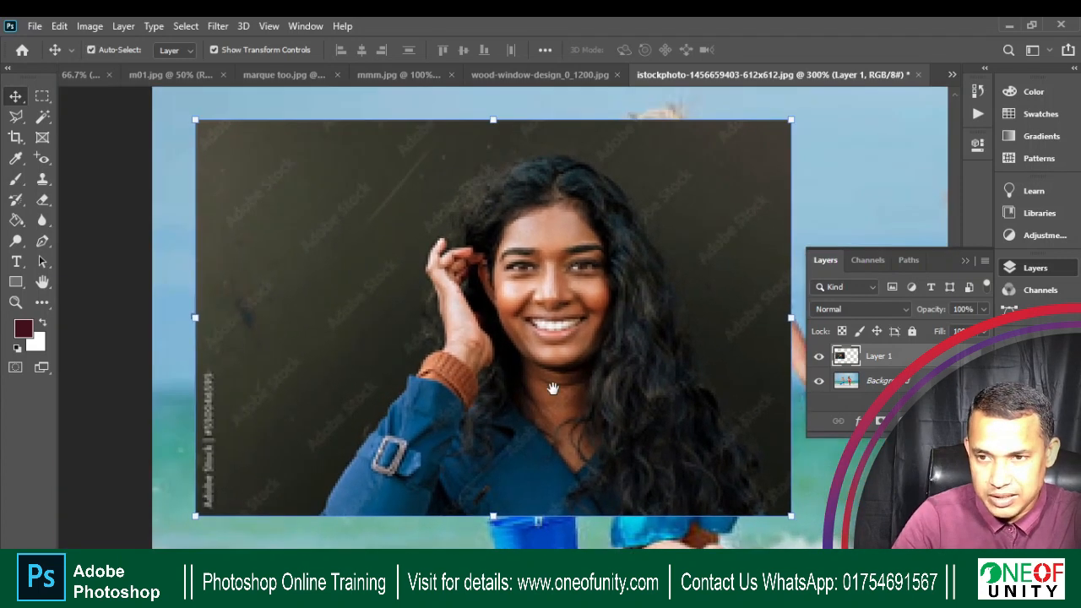
left_click(215, 49)
scroll(278, 234, "left", 3)
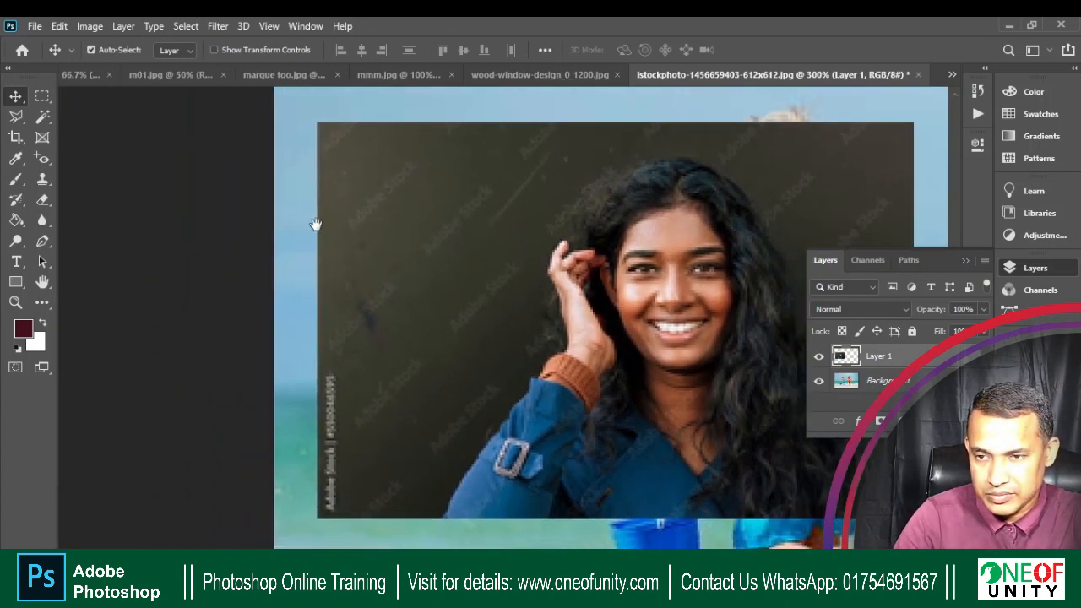
key("ctrl+minus")
left_click_drag(396, 282, 379, 263)
left_click_drag(510, 293, 557, 326)
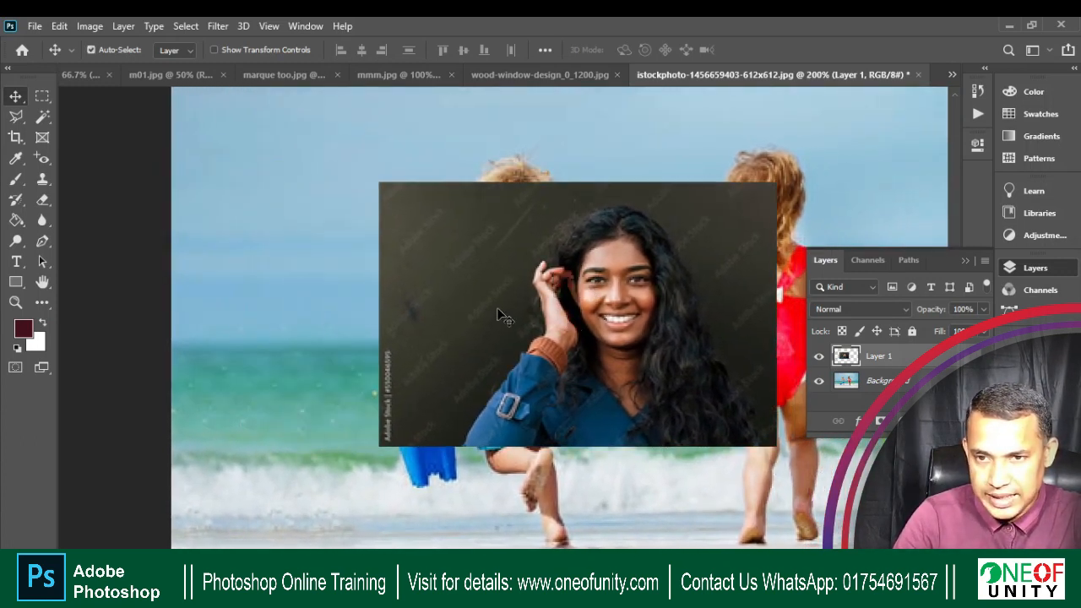
Choose the Rectangular Marquee tool and set its Feather to 50 px.
left_click(43, 97)
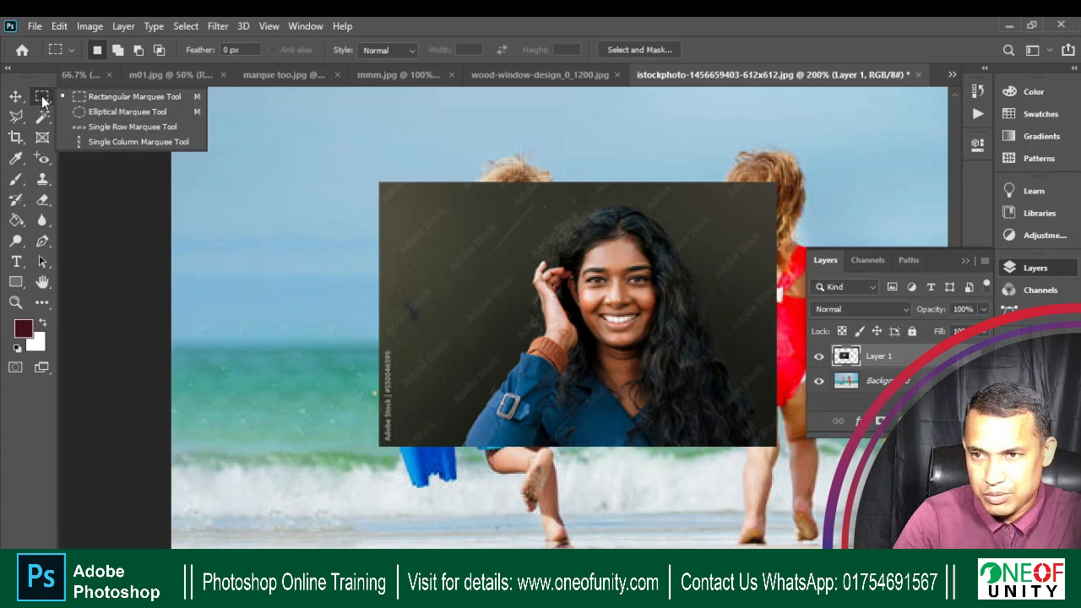
left_click(42, 100)
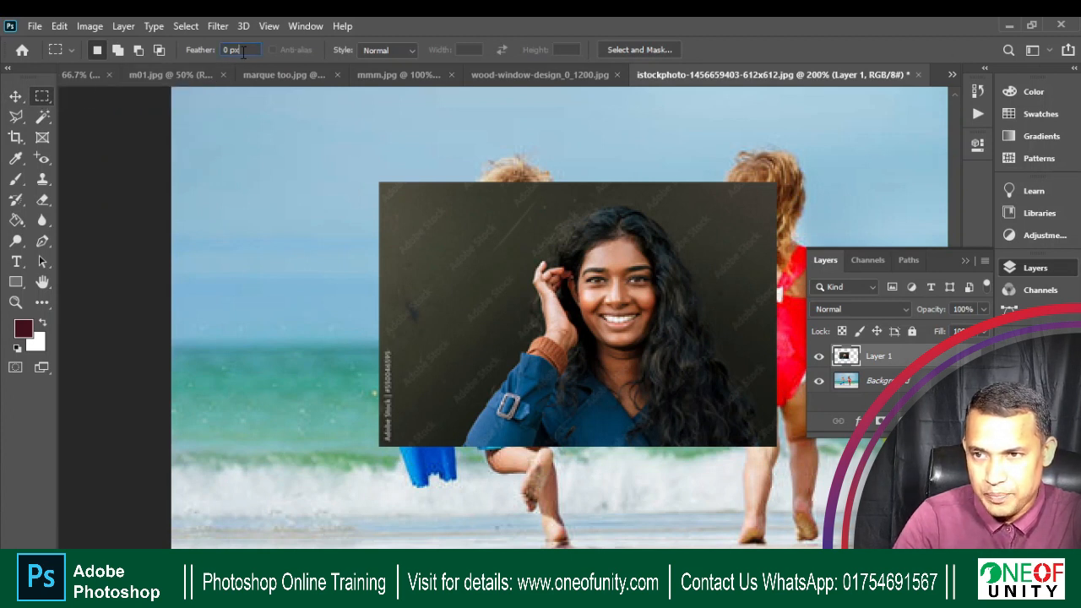
key("Print")
left_click_drag(179, 39, 276, 68)
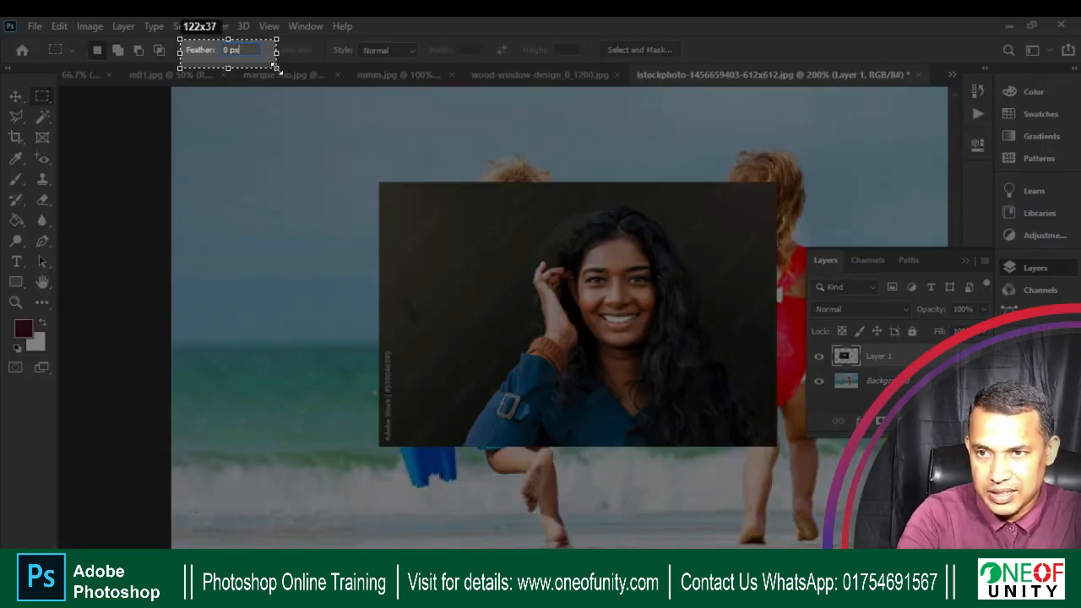
left_click(264, 83)
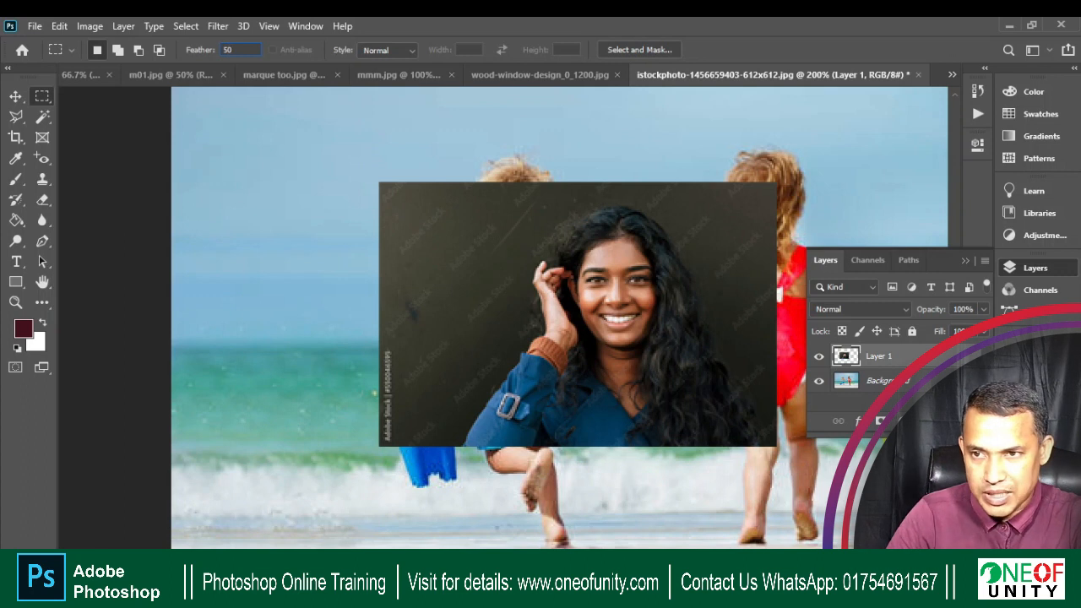
Draw a tall feathered marquee down the beach picture's left side, overlapping the portrait's left edge, and delete the selected portrait pixels.
left_click_drag(275, 136, 408, 517)
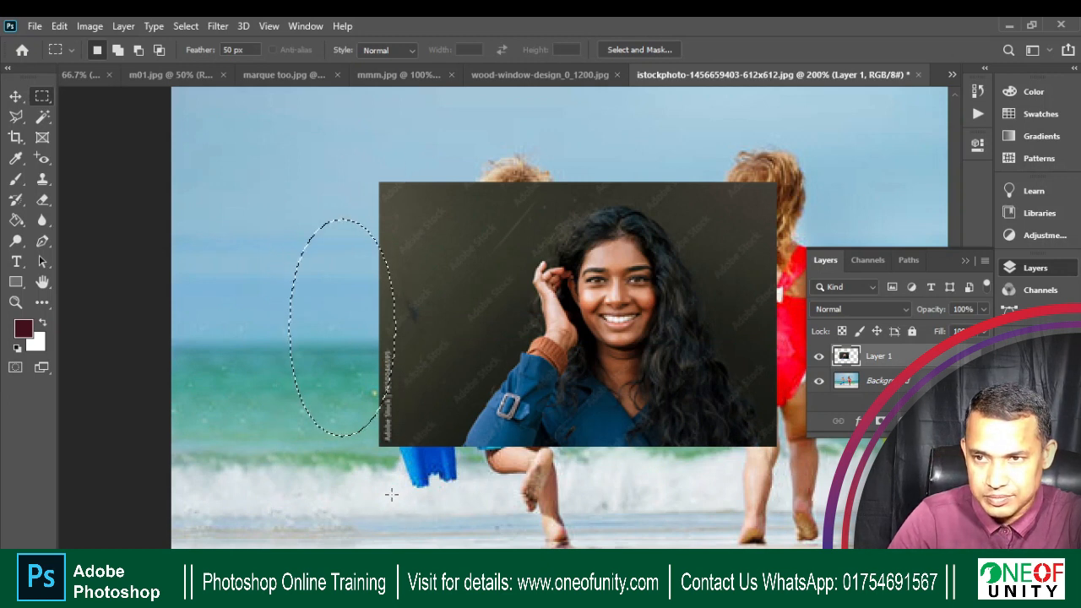
scroll(302, 328, "down", 3)
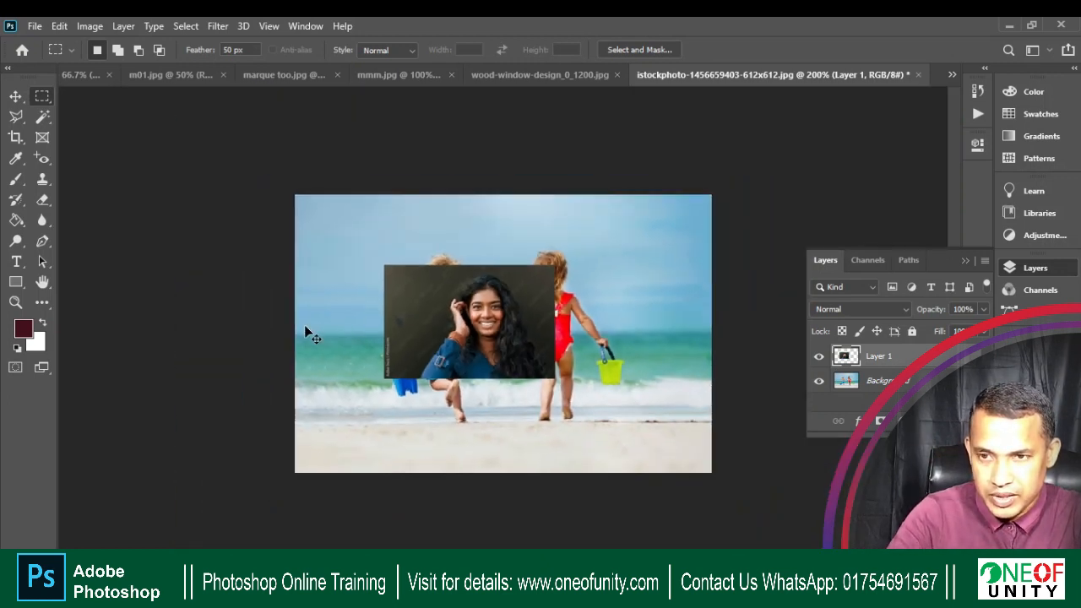
scroll(305, 331, "down", 1)
left_click_drag(308, 199, 416, 540)
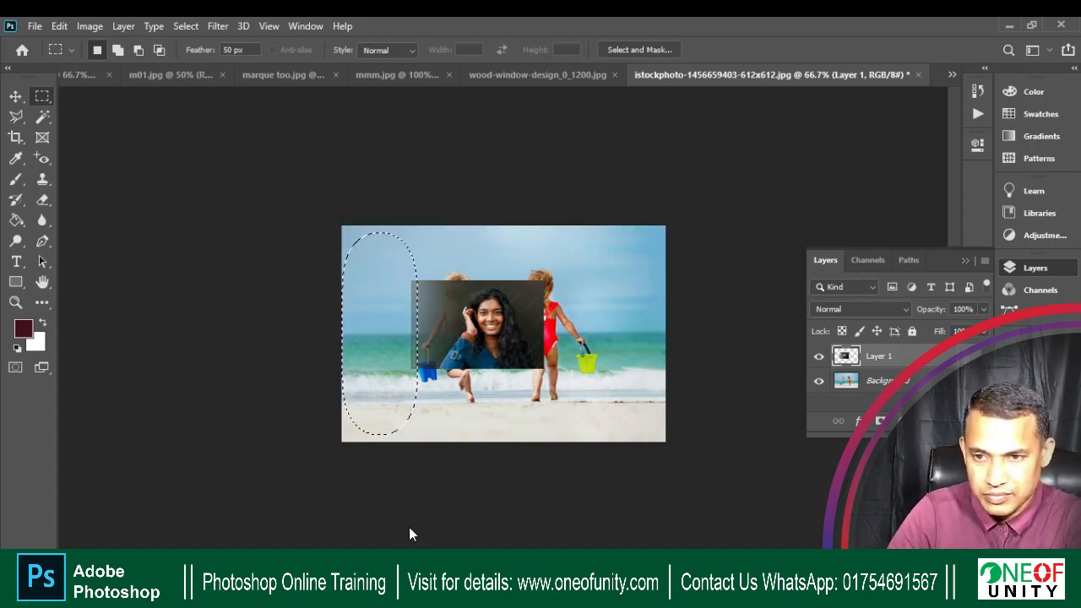
Shift the feathered selection left, delete the portrait's left edge pixels again to soften the fade, and deselect.
key("shift+Left")
key("shift+Left")
key("shift+Left")
key("Delete")
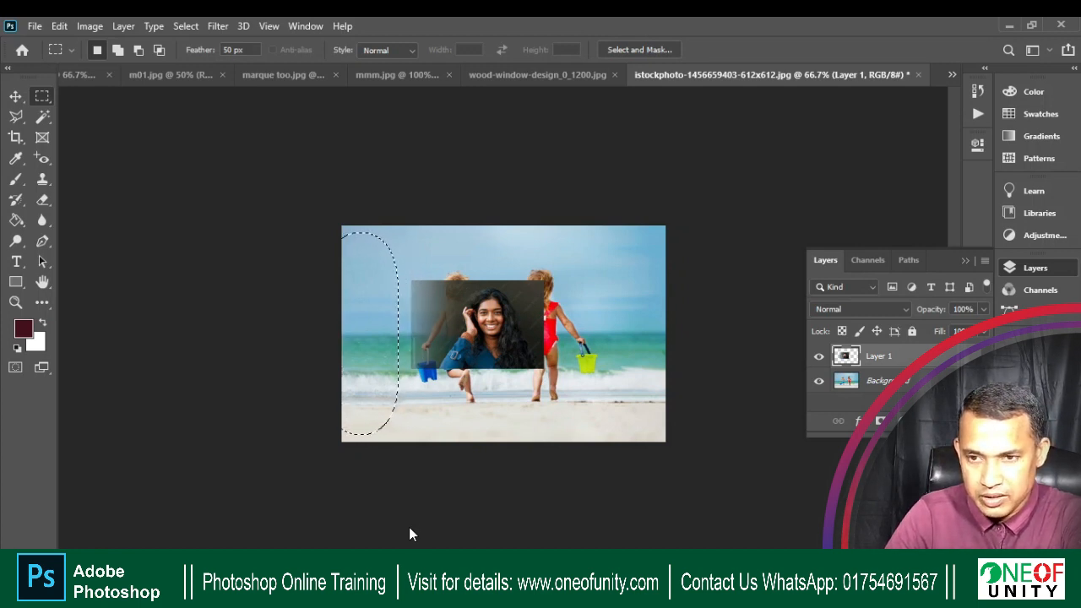
key("Delete")
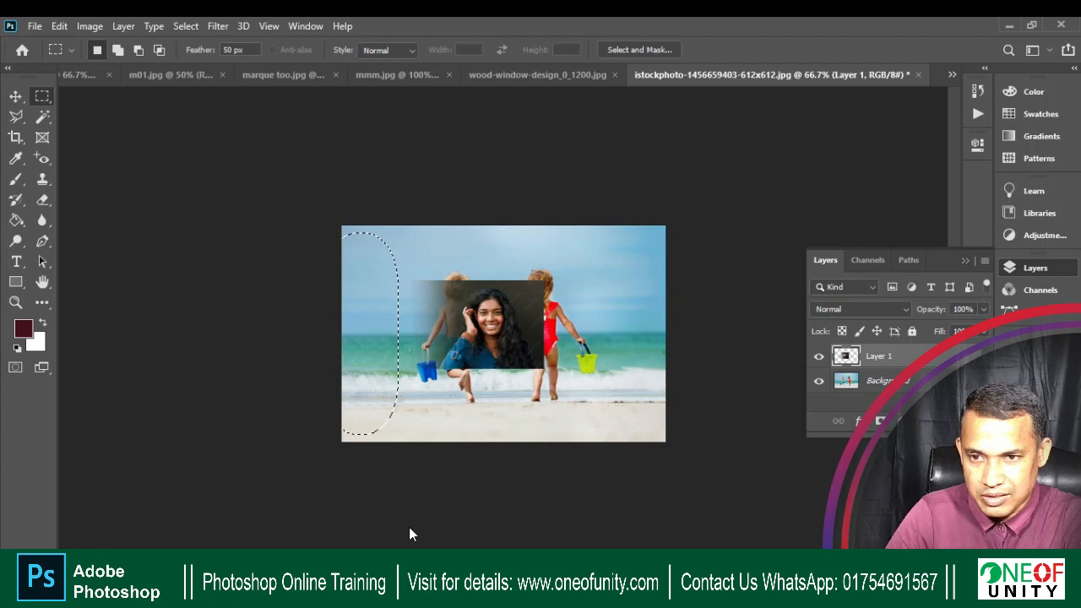
key("ctrl+d")
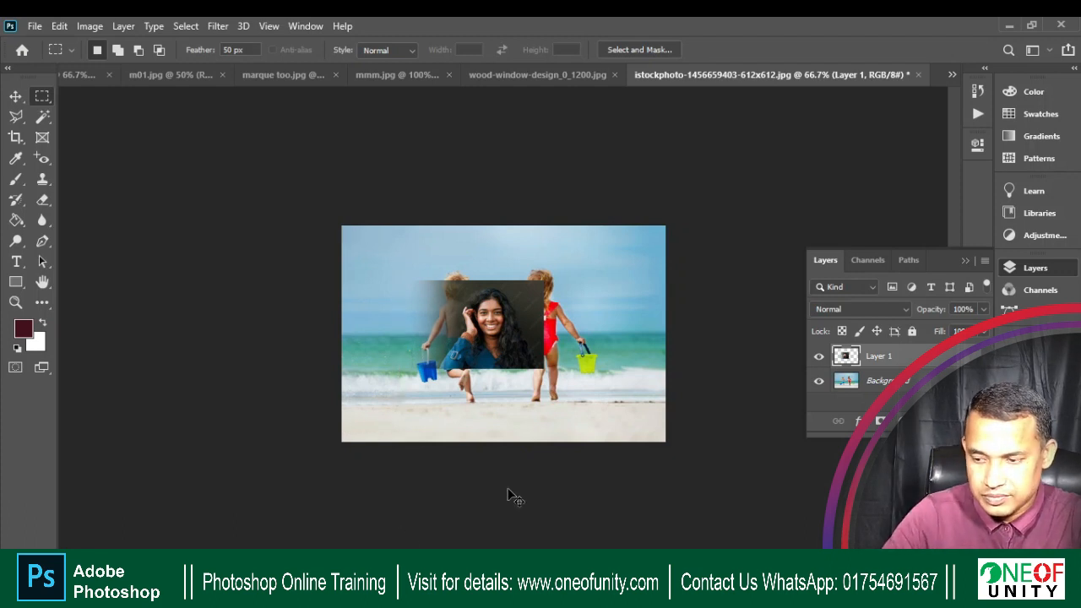
Draw a tall feathered marquee overlapping the portrait's right edge, delete the selected pixels while nudging the selection right, and deselect.
left_click_drag(657, 234, 535, 410)
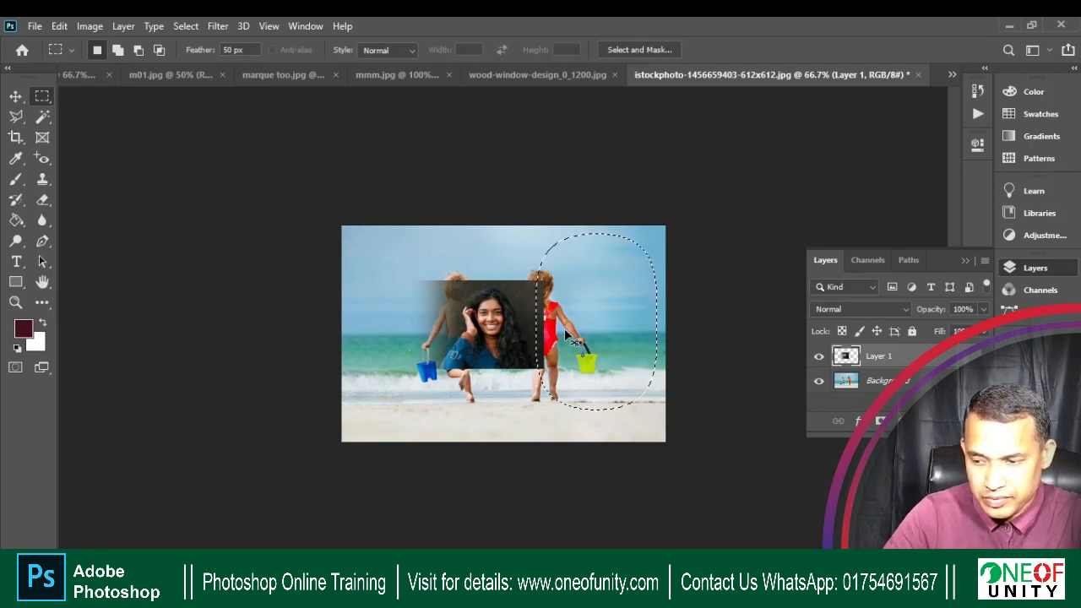
key("Delete")
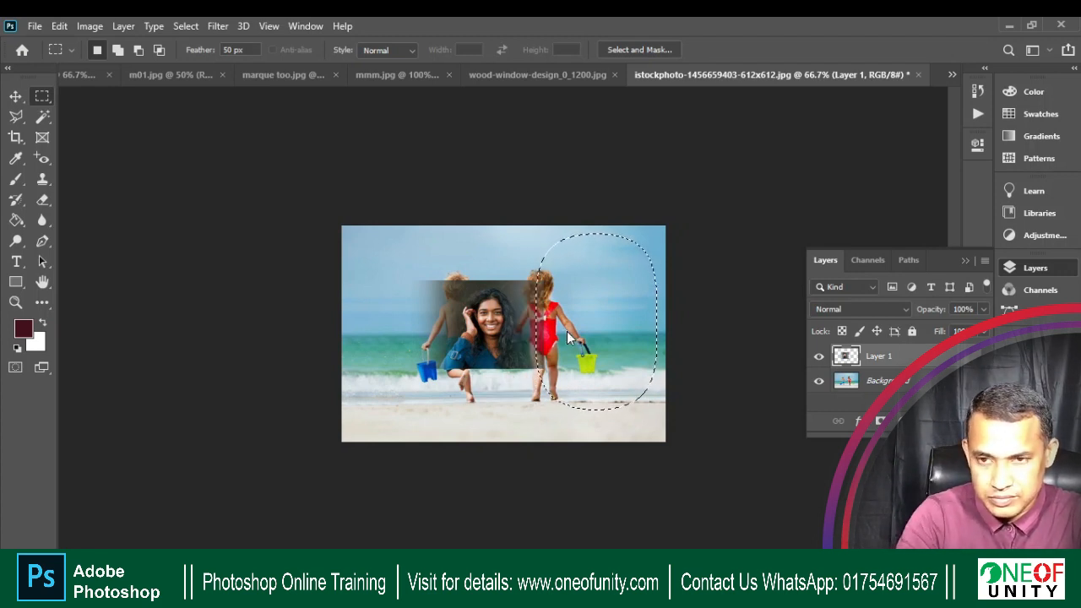
key("Right")
key("Right")
key("Right")
key("Right")
key("Right")
key("Right")
key("Right")
key("Right")
key("Right")
key("Right")
key("Right")
key("Right")
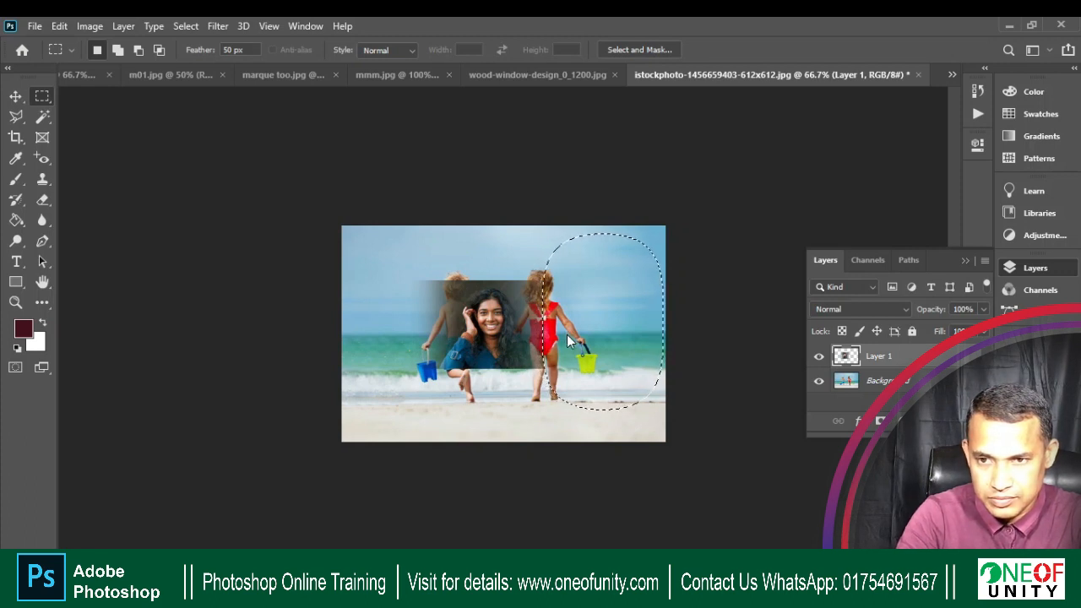
key("Right")
key("Right")
key("Right")
key("Right")
key("Right")
key("Right")
key("Right")
key("Right")
key("Right")
key("Right")
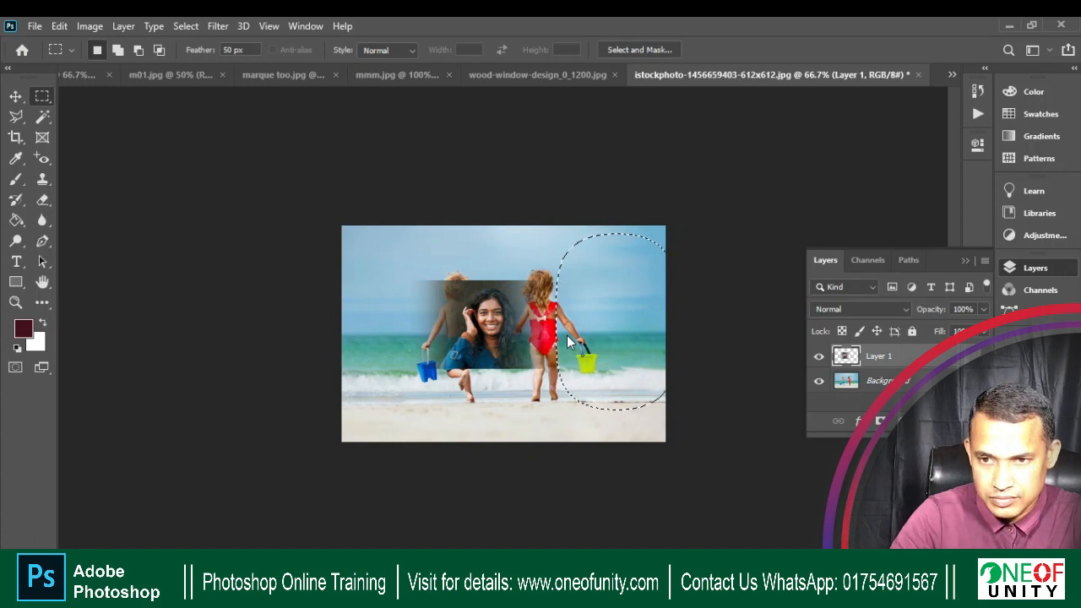
key("ctrl+d")
Draw a wide feathered marquee across the sky above the portrait, nudge it up, deselect it, and set Feather to 20 px.
left_click_drag(330, 185, 647, 269)
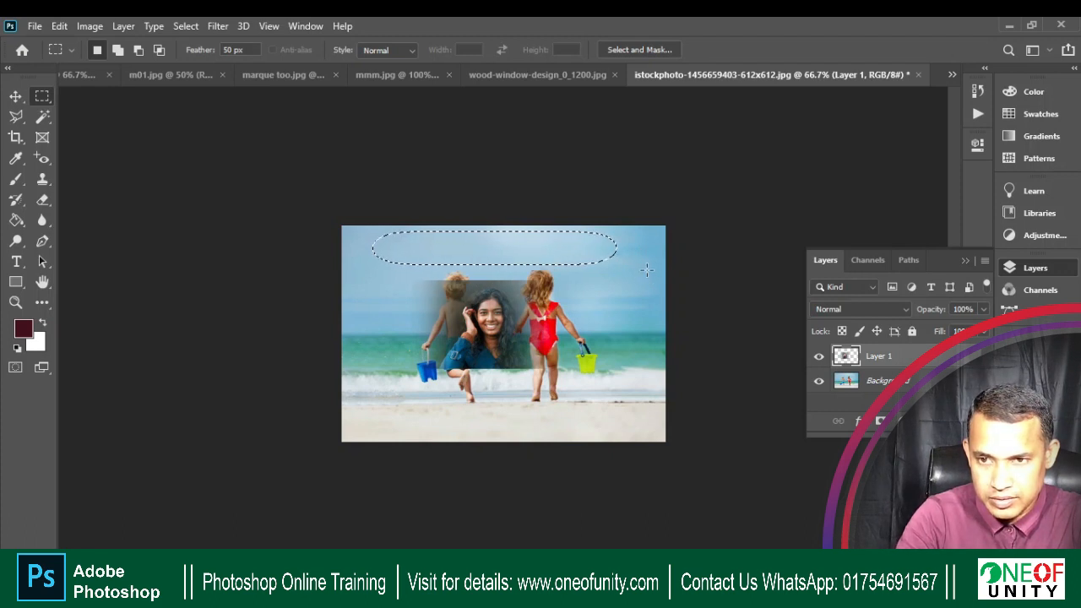
key("shift+Up")
key("shift+Up")
key("Up")
key("Up")
key("Up")
key("Up")
key("Up")
key("Up")
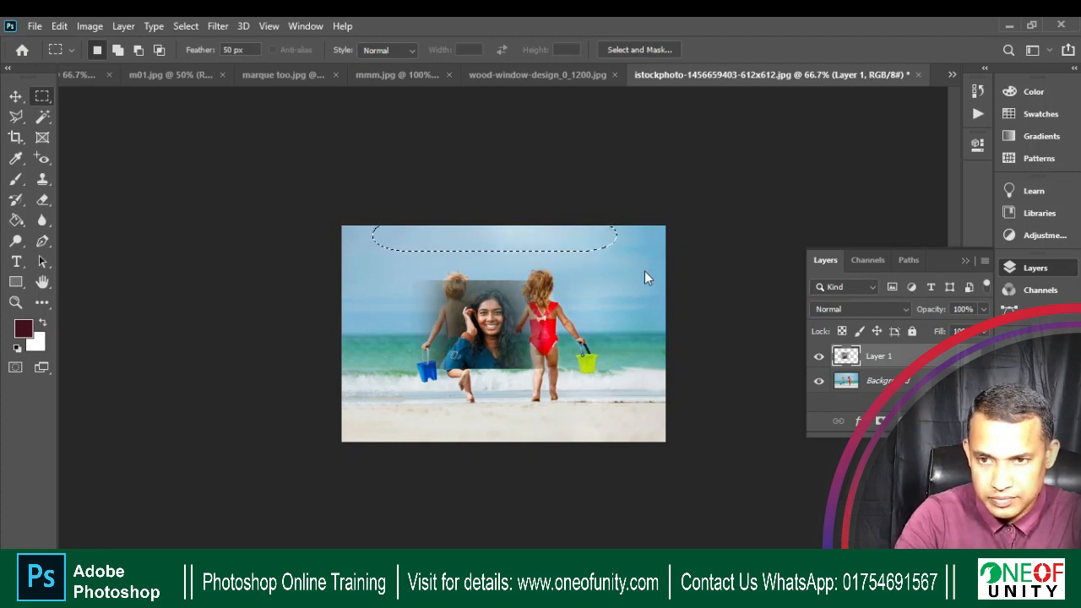
key("Up")
key("Up")
key("Up")
key("Up")
key("Up")
key("Up")
key("Up")
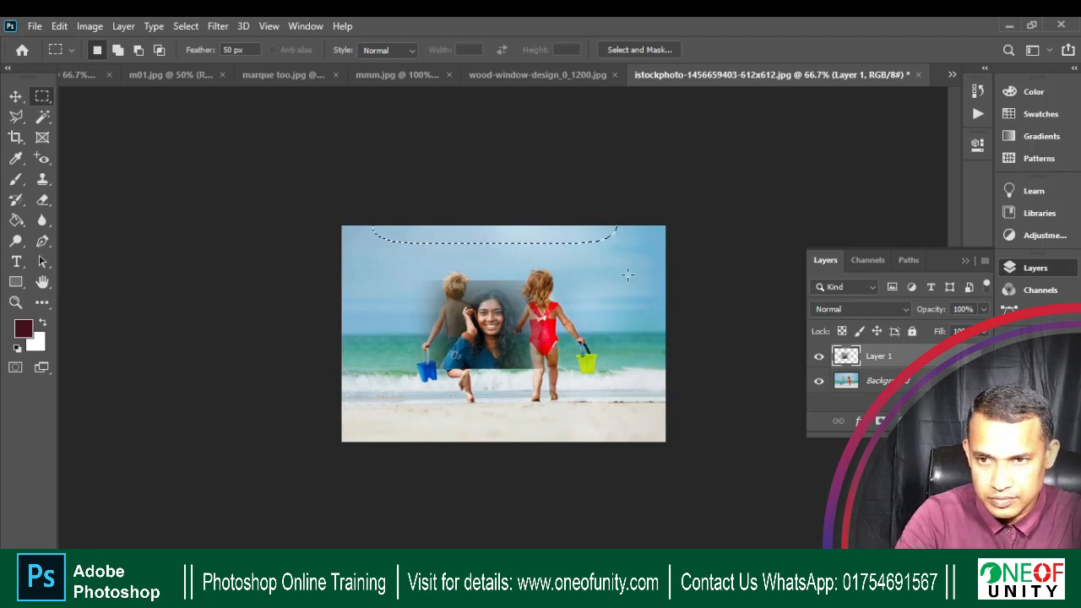
left_click(627, 274)
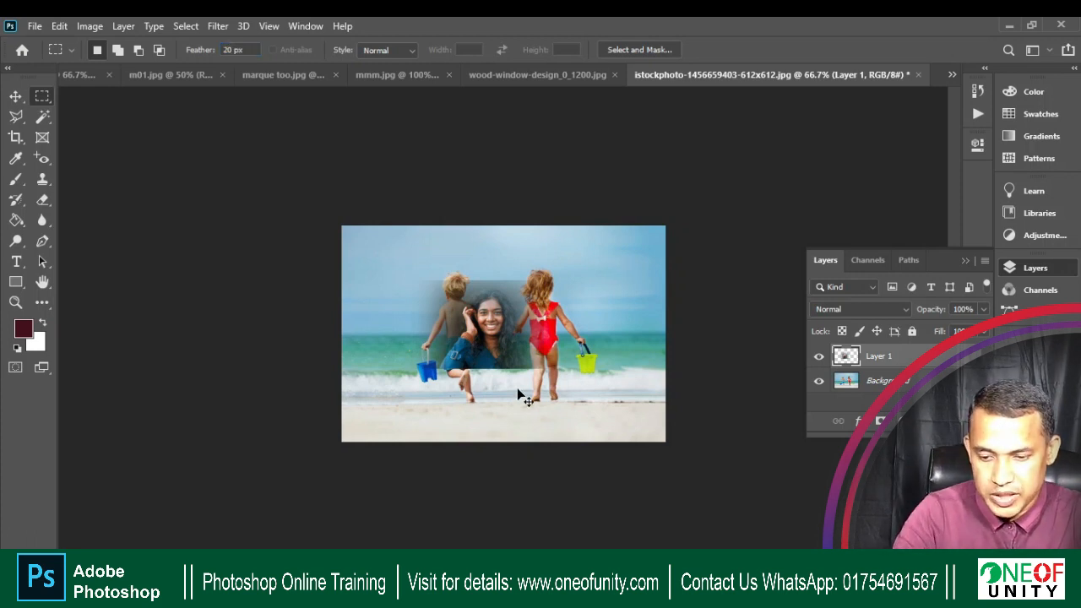
Draw a wide 20 px feathered marquee across the sky, nudge it down to fade out the portrait's top edge, and deselect.
key("ctrl+plus")
left_click_drag(319, 166, 665, 221)
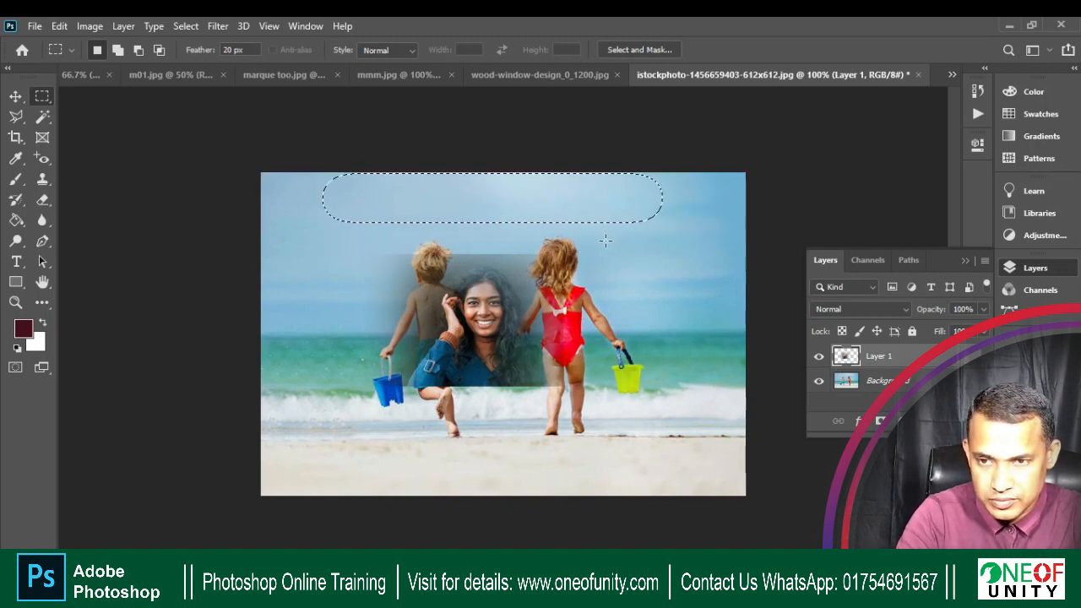
key("Down")
key("Down")
key("Down")
key("Down")
key("Down")
key("Down")
key("Down")
key("Down")
key("Down")
key("Down")
key("Down")
key("Down")
key("Down")
key("Down")
key("Down")
key("Down")
key("Down")
key("Down")
key("Down")
key("Down")
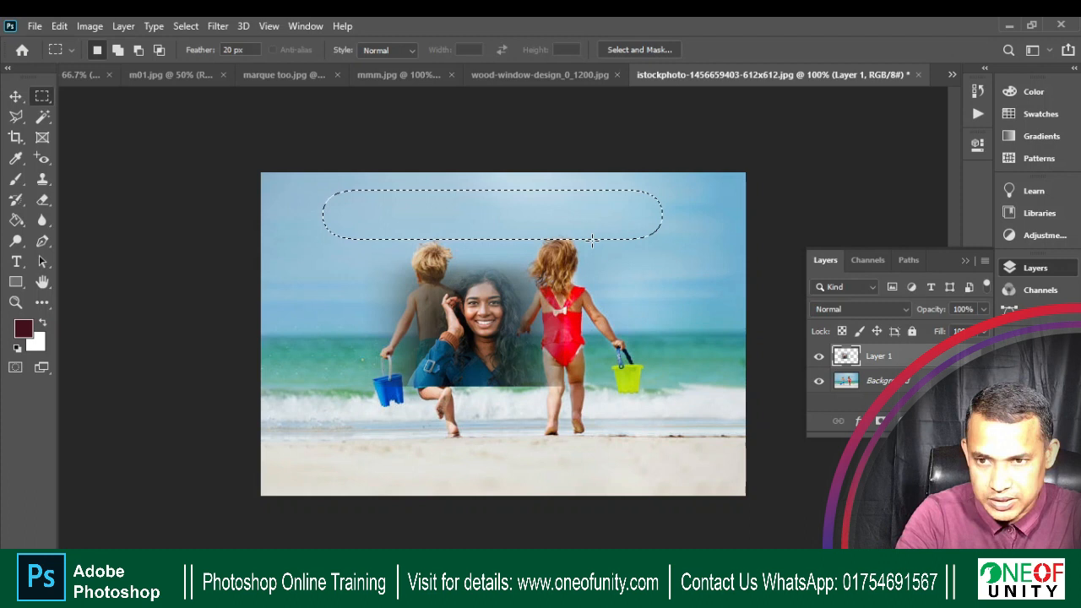
left_click(585, 243)
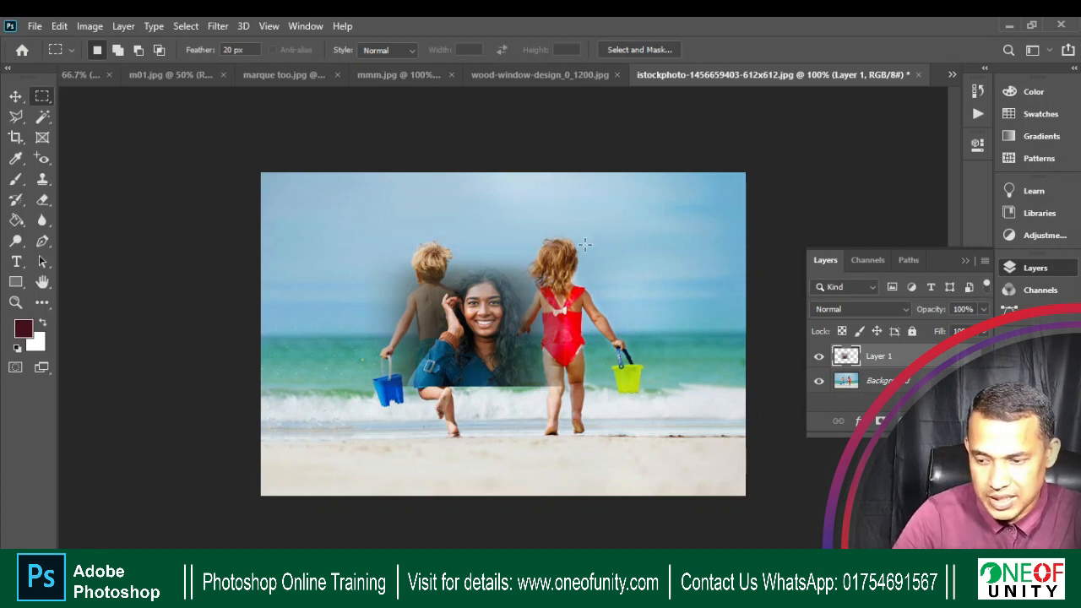
Move the blended portrait to the lower-right corner of the beach picture and examine its faded edges.
key("v")
left_click_drag(490, 328, 678, 439)
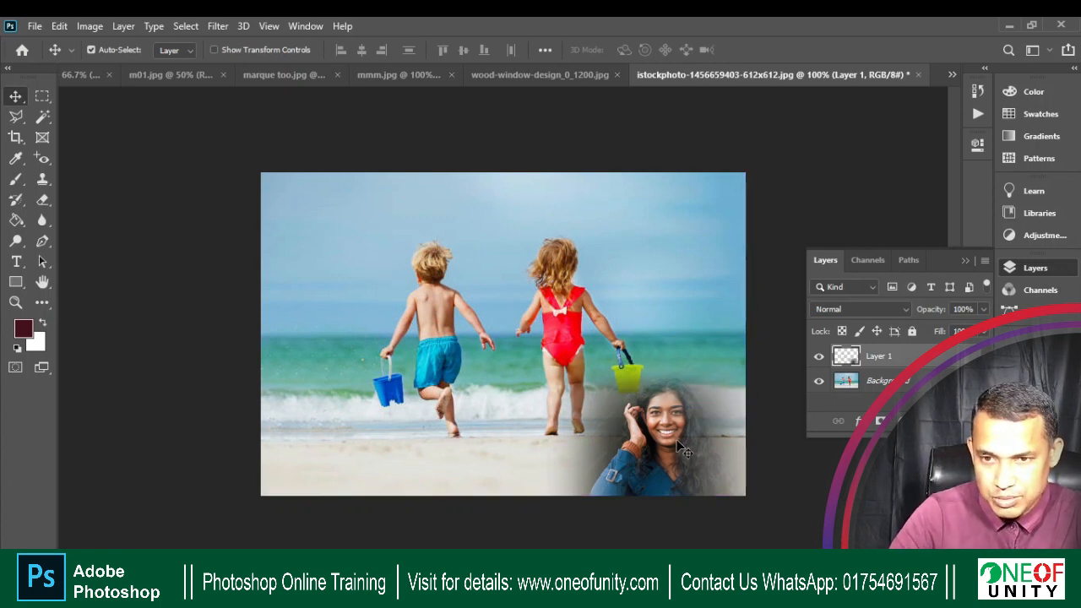
key("ctrl+plus")
left_click_drag(713, 456, 492, 382)
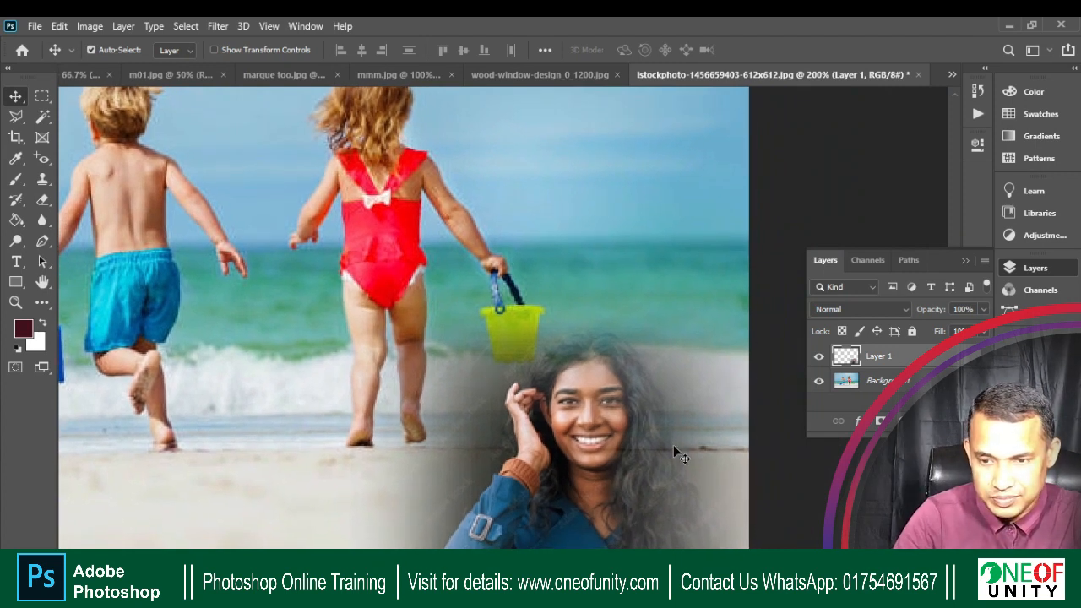
key("ctrl+minus")
key("ctrl+space")
left_click(707, 453)
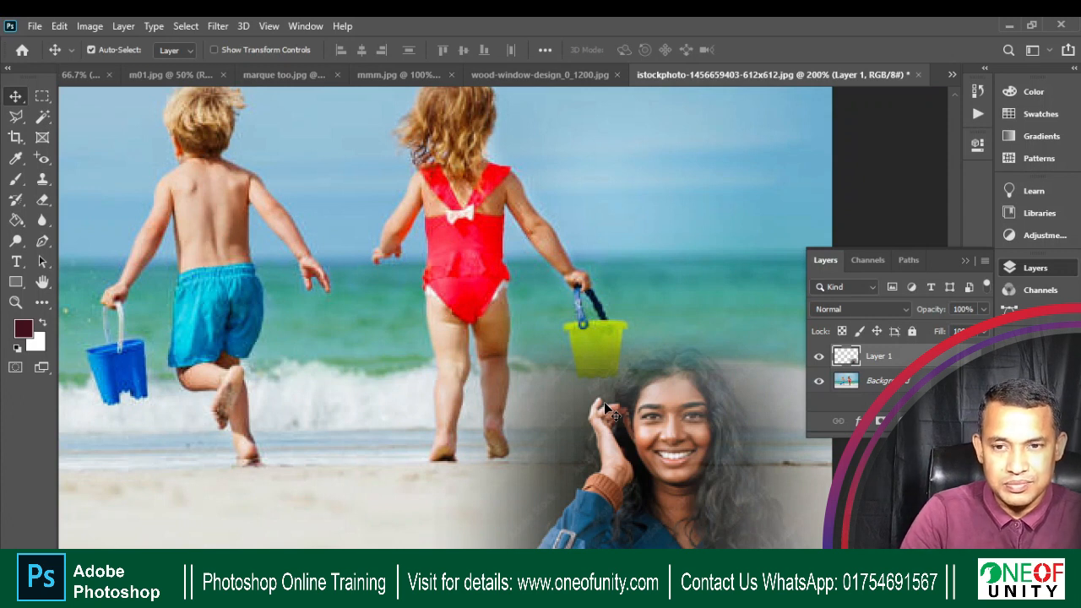
key("ctrl+plus")
key("ctrl+minus")
key("ctrl+minus")
key("ctrl+minus")
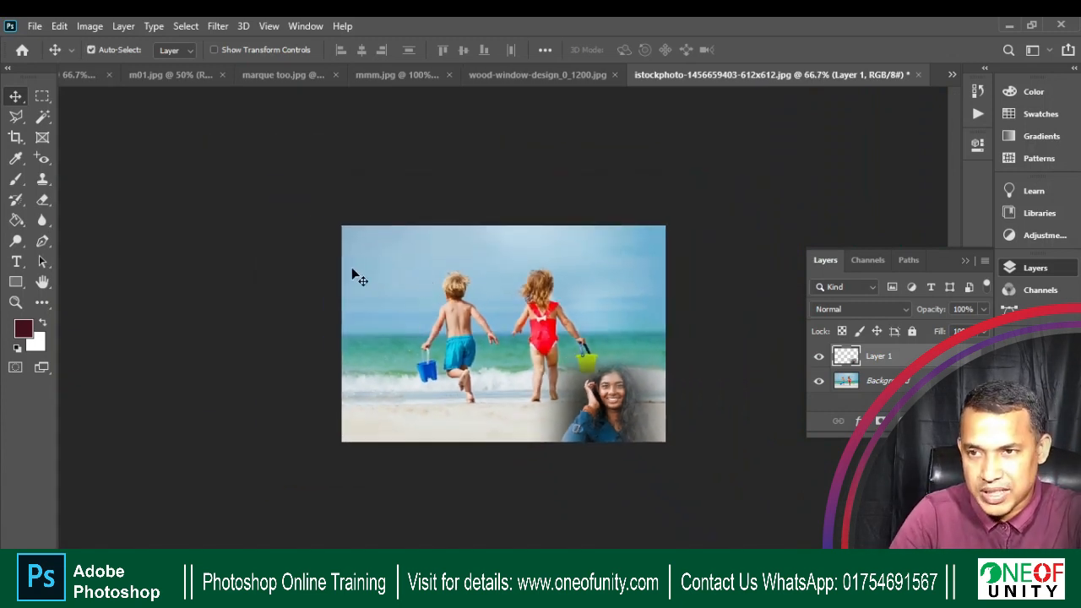
Copy the full portrait from man.jpg into the beach picture as a new layer covering the whole canvas.
left_click(73, 75)
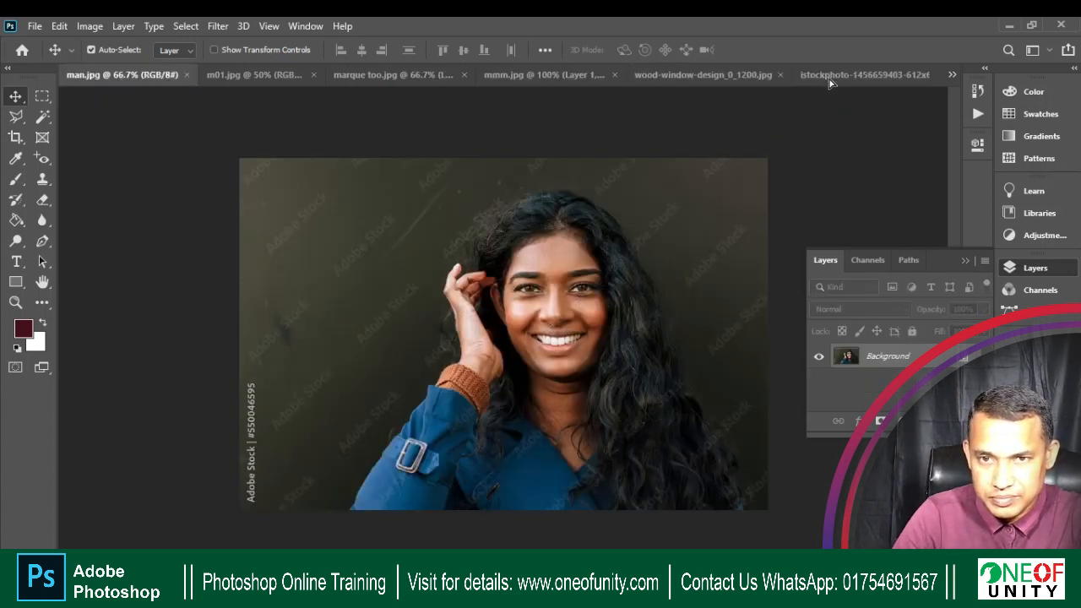
left_click_drag(832, 78, 427, 298)
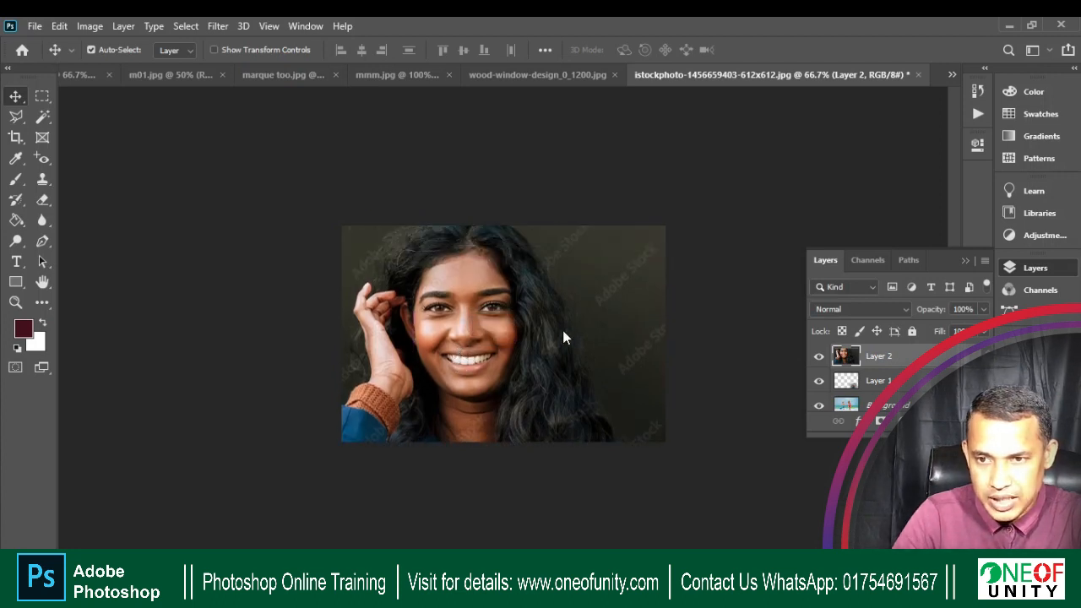
key("ctrl+plus")
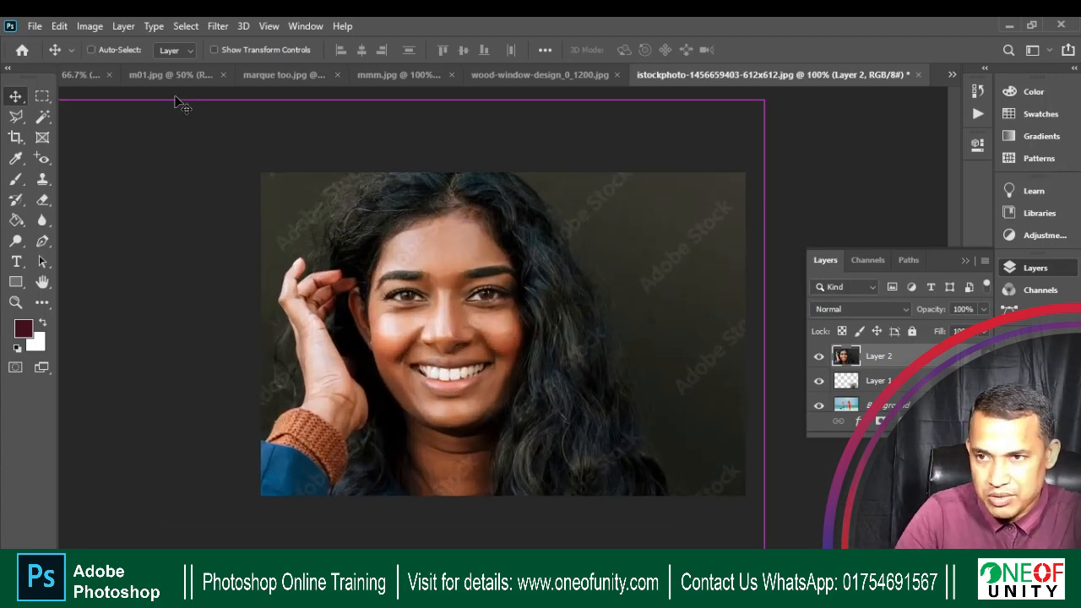
Choose the Elliptical Marquee tool, set its Feather to 10 px, and draw an ellipse around the woman's face.
left_click(43, 95)
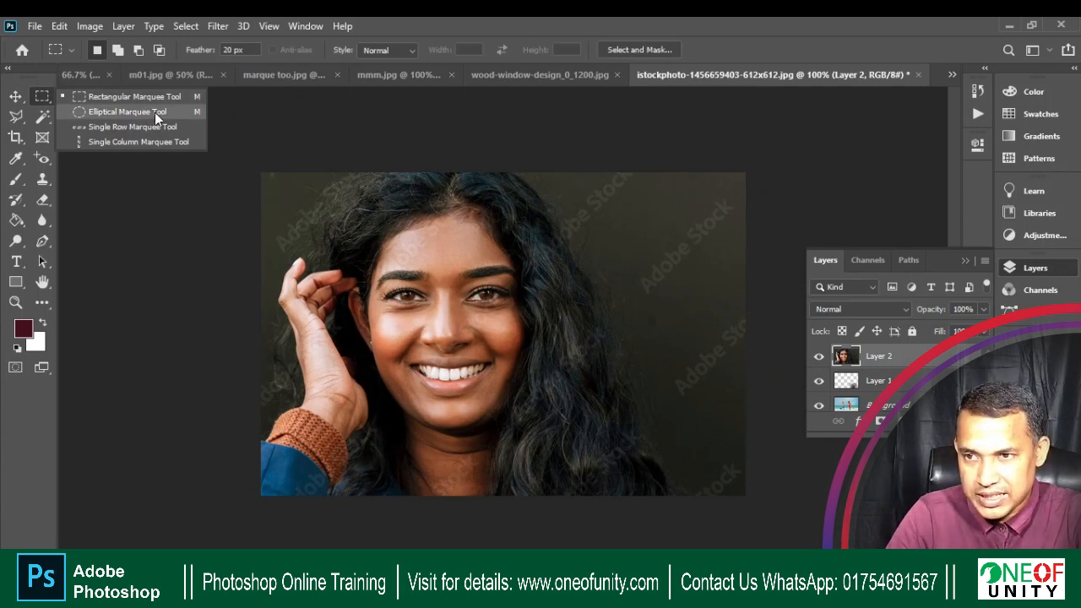
left_click(155, 112)
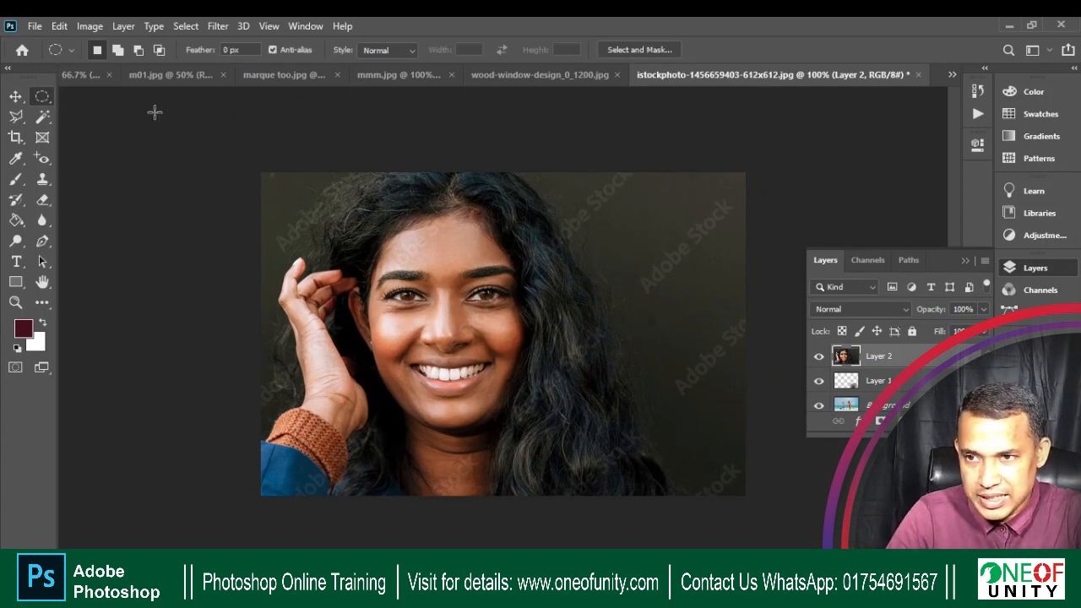
left_click(244, 49)
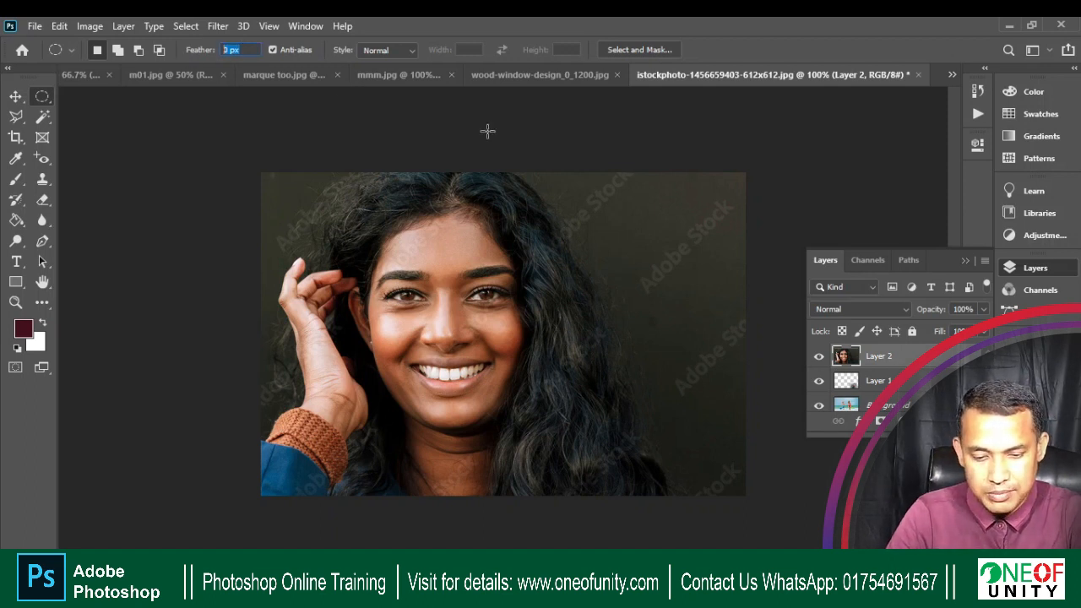
type("2")
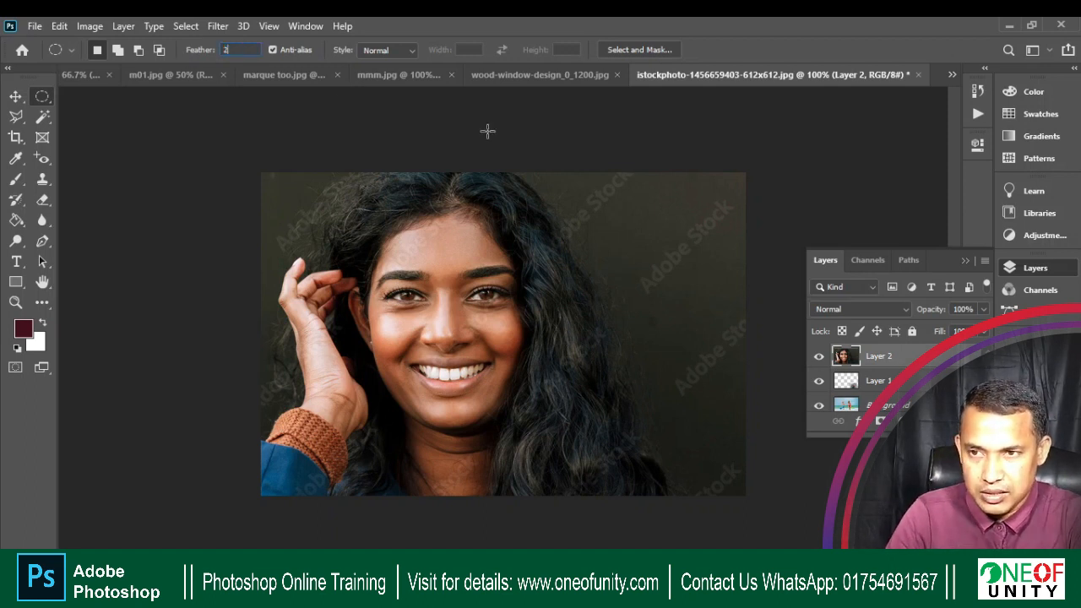
type("10")
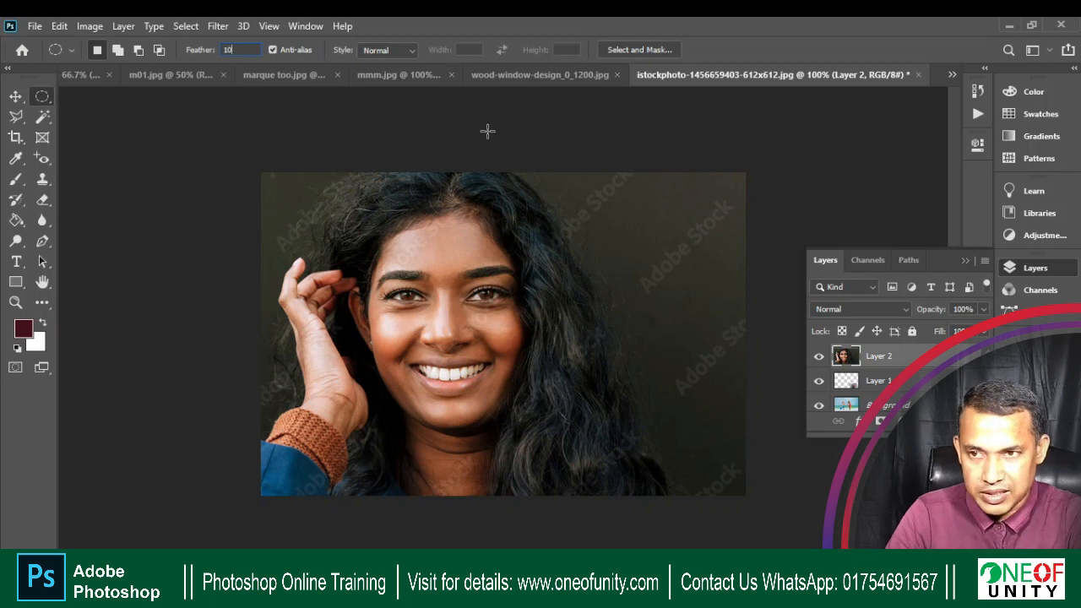
key("ctrl+plus")
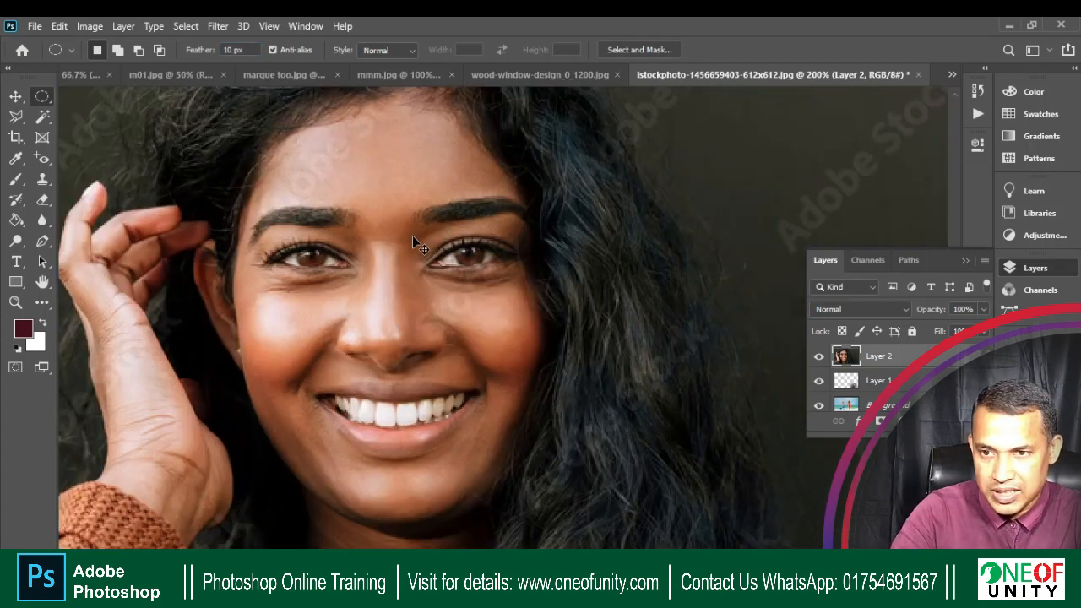
key("ctrl+minus")
left_click_drag(349, 205, 534, 428)
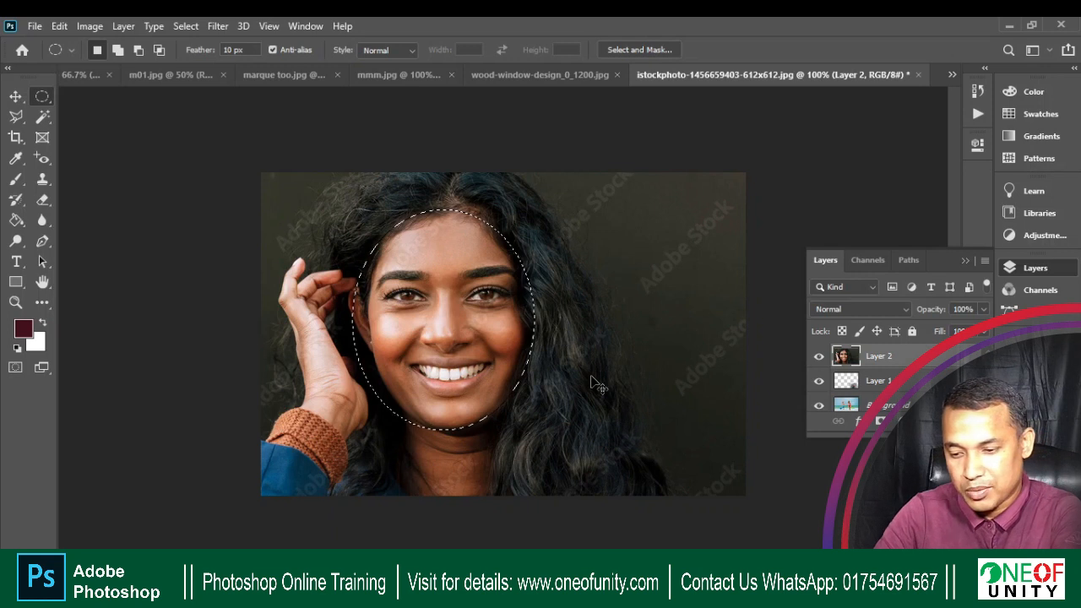
Invert the elliptical selection, delete the portrait pixels outside the face, and deselect.
key("ctrl+shift+i")
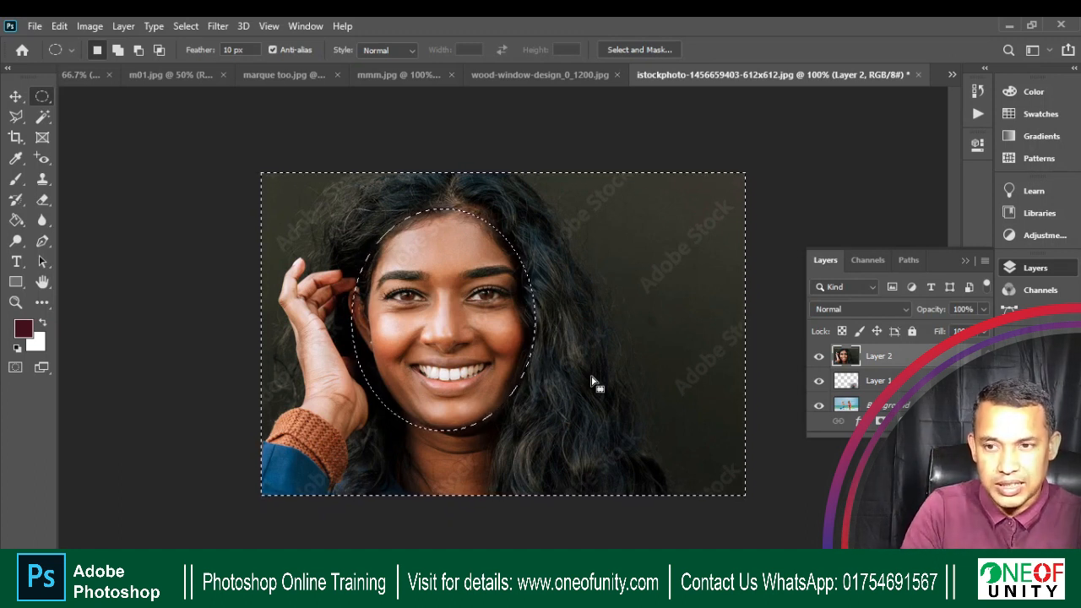
key("ctrl+shift+i")
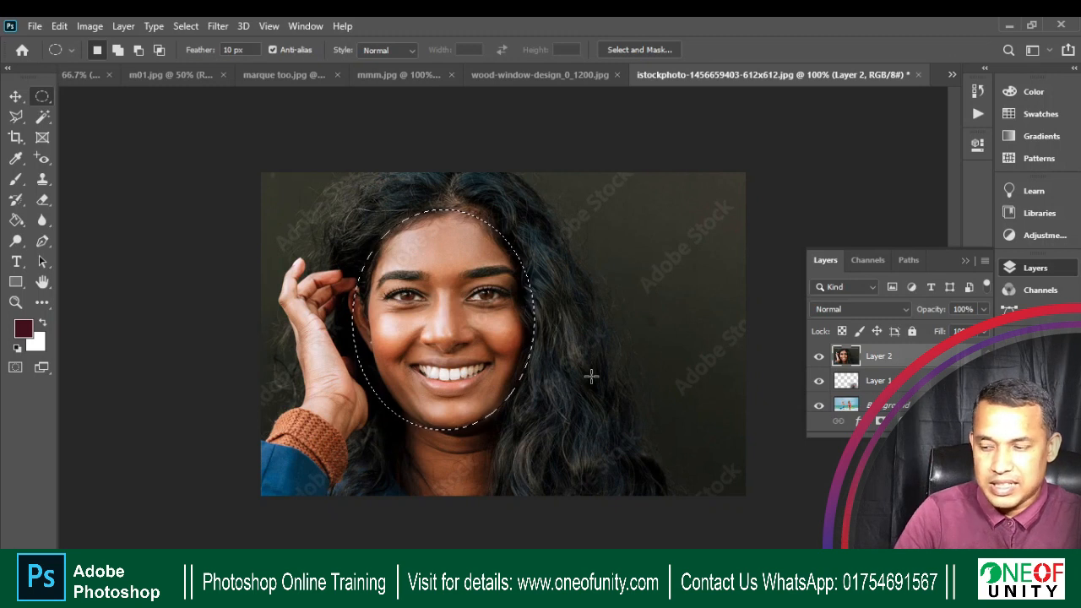
key("ctrl+shift+i")
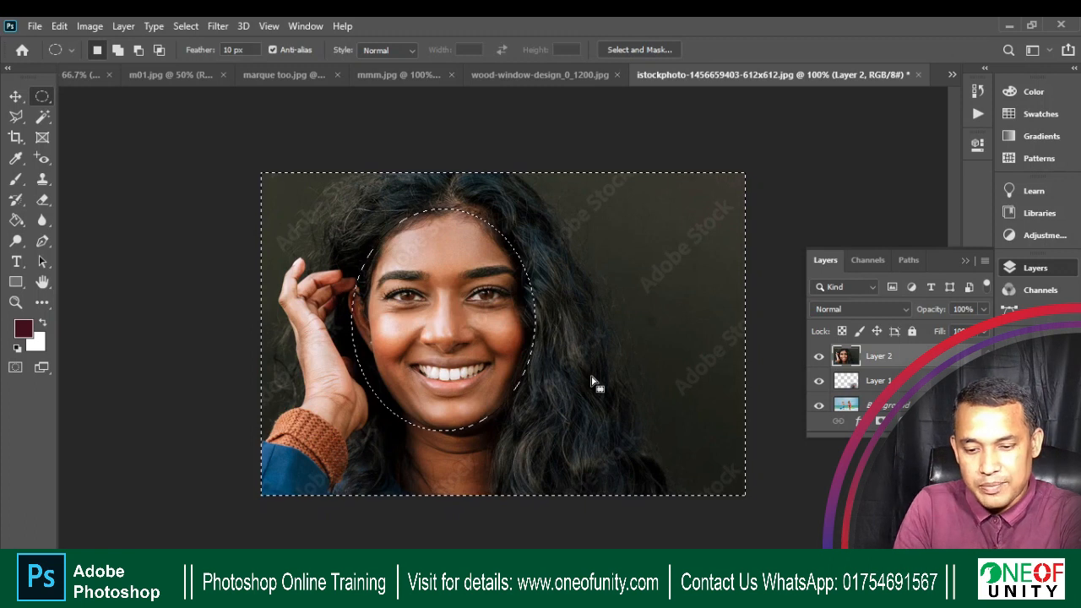
key("Delete")
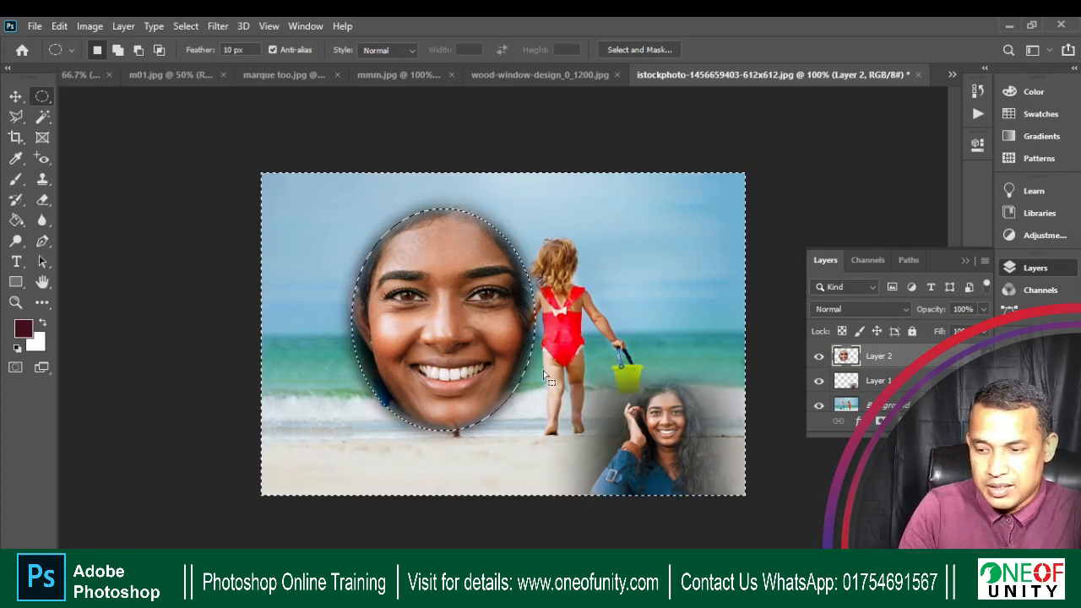
key("ctrl+d")
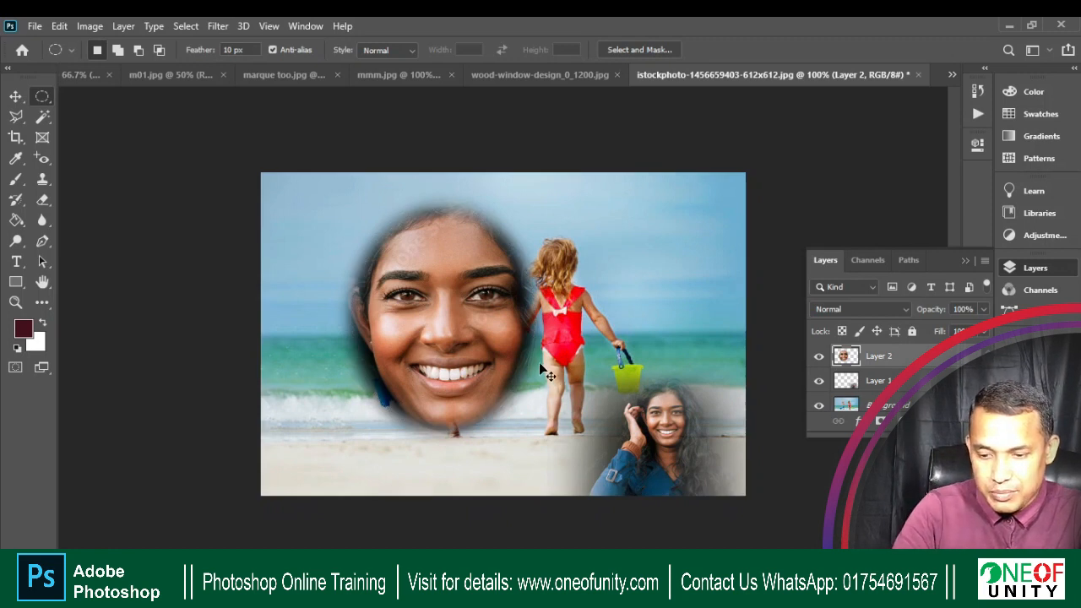
key("ctrl+plus")
key("ctrl+minus")
key("ctrl+minus")
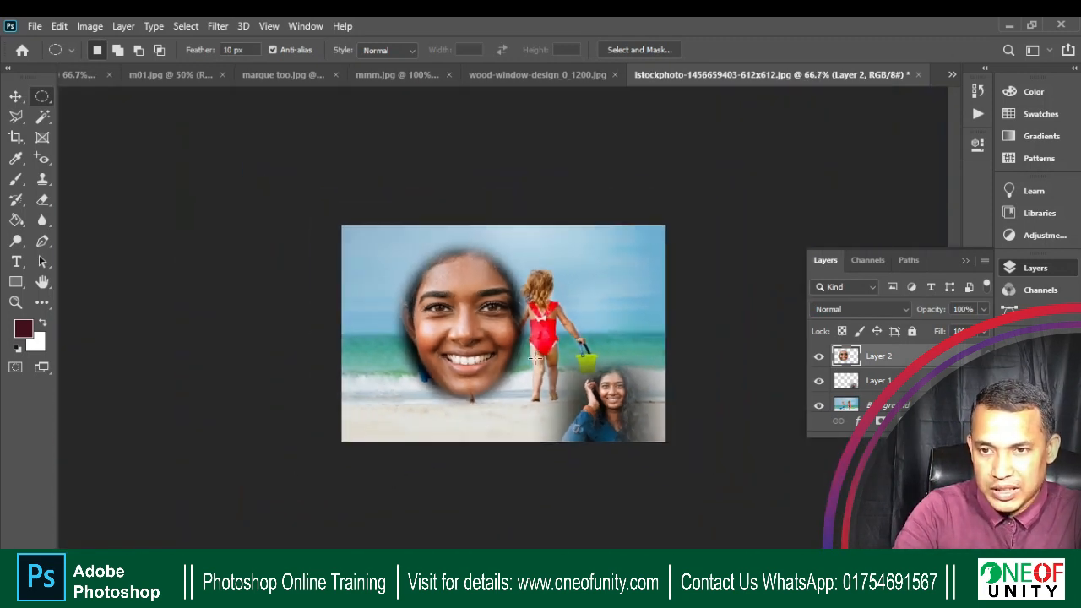
Undo the deselection, the deletion and the selection inversions, back to the elliptical selection around the face.
key("ctrl+z")
key("ctrl+z")
key("ctrl+z")
key("ctrl+z")
key("ctrl+z")
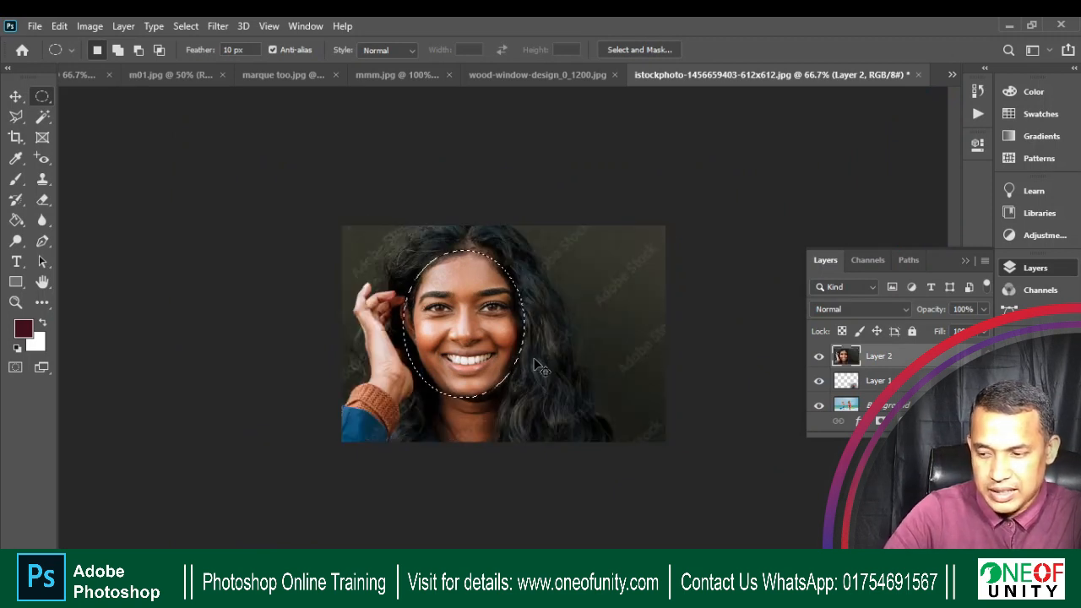
Replace the selection with a new ellipse around the woman's face, using the Elliptical Marquee with Feather set to 30 px.
key("ctrl+s")
key("Escape")
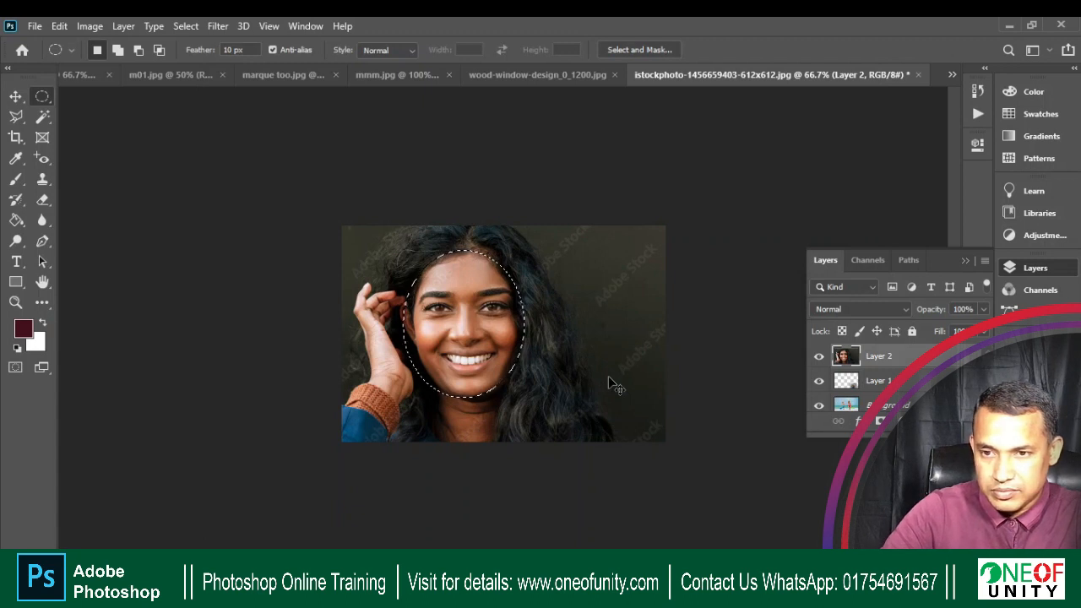
left_click(639, 391)
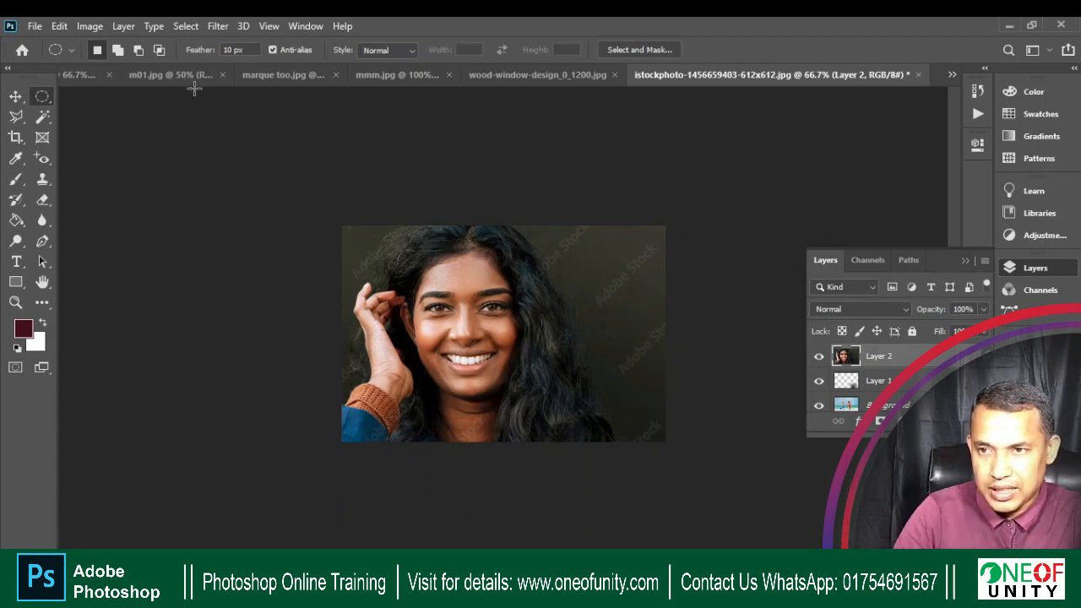
left_click(226, 50)
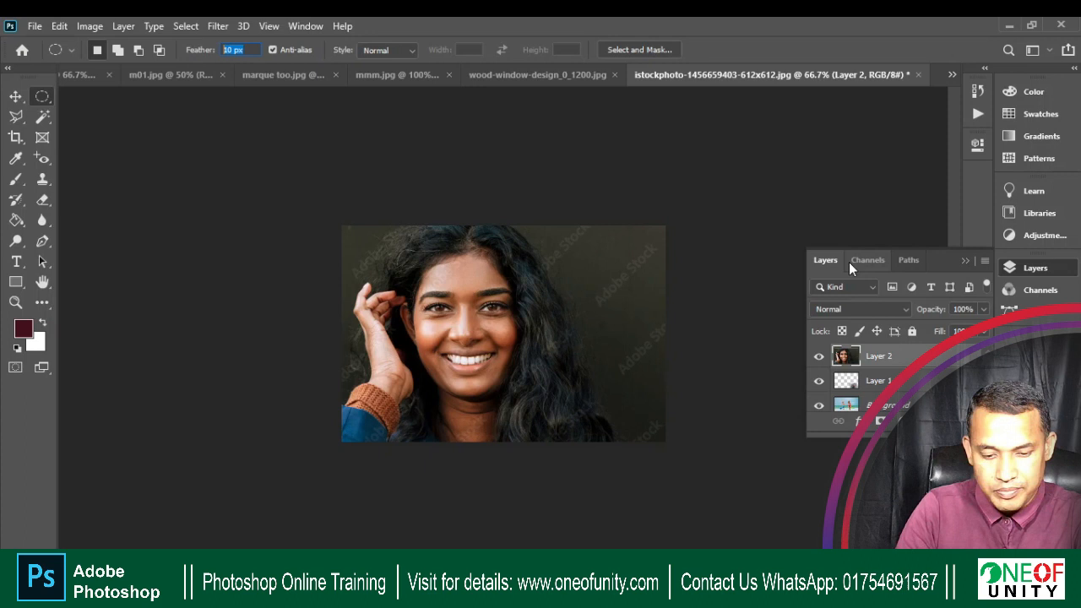
type("3")
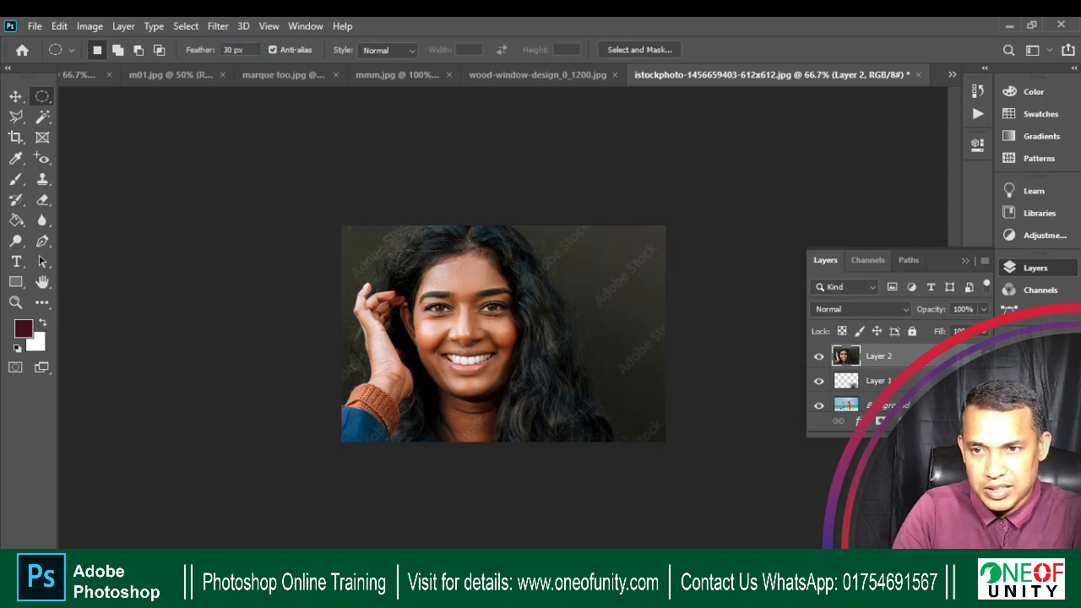
left_click_drag(412, 250, 524, 395)
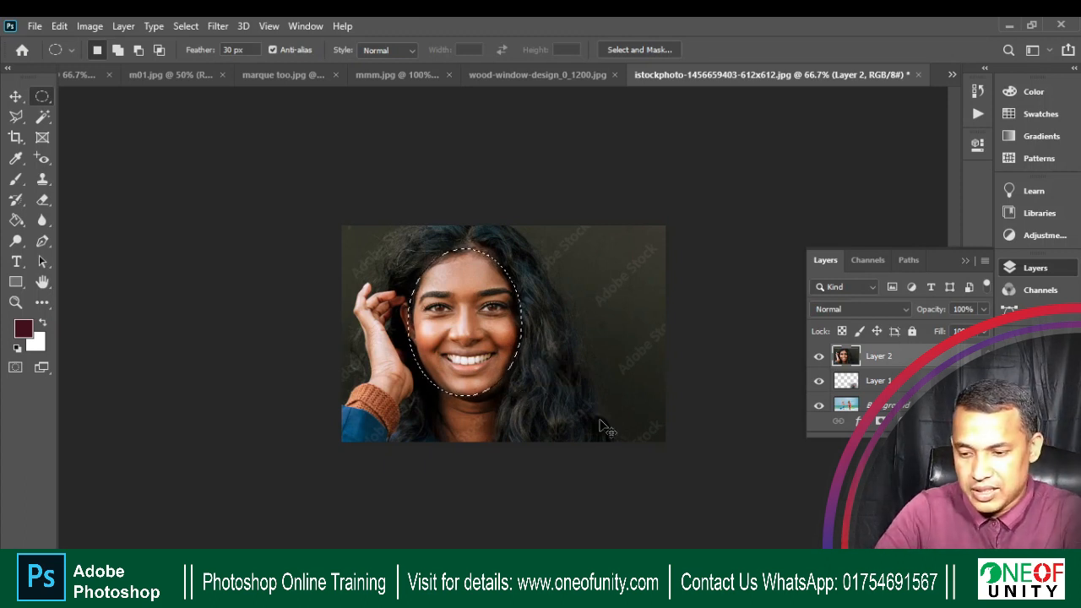
Invert the elliptical selection, delete the portrait pixels outside the face twice, and deselect.
key("ctrl+shift+i")
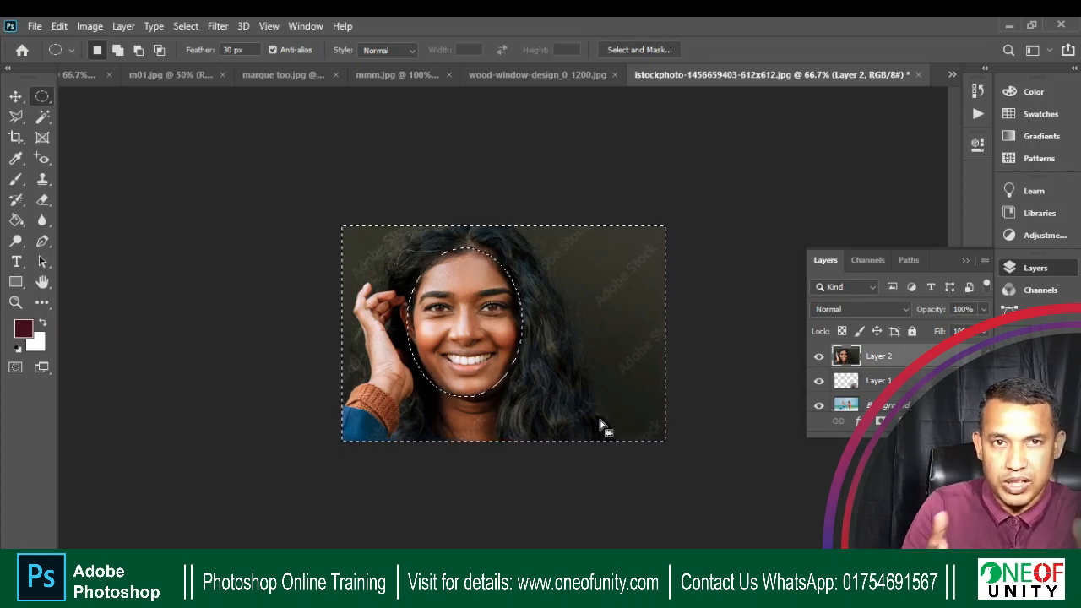
key("Delete")
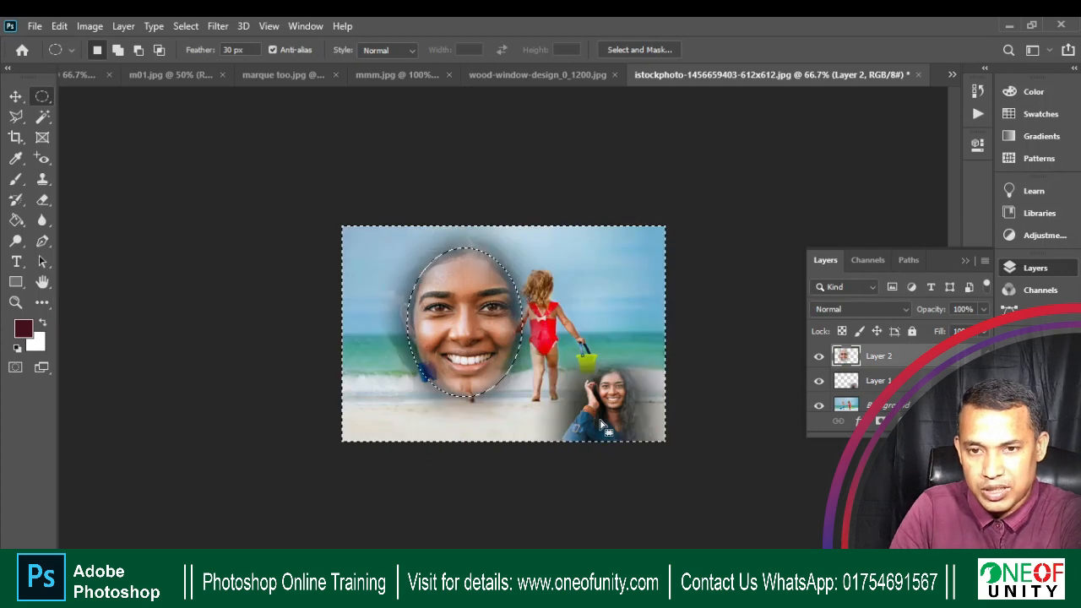
key("Delete")
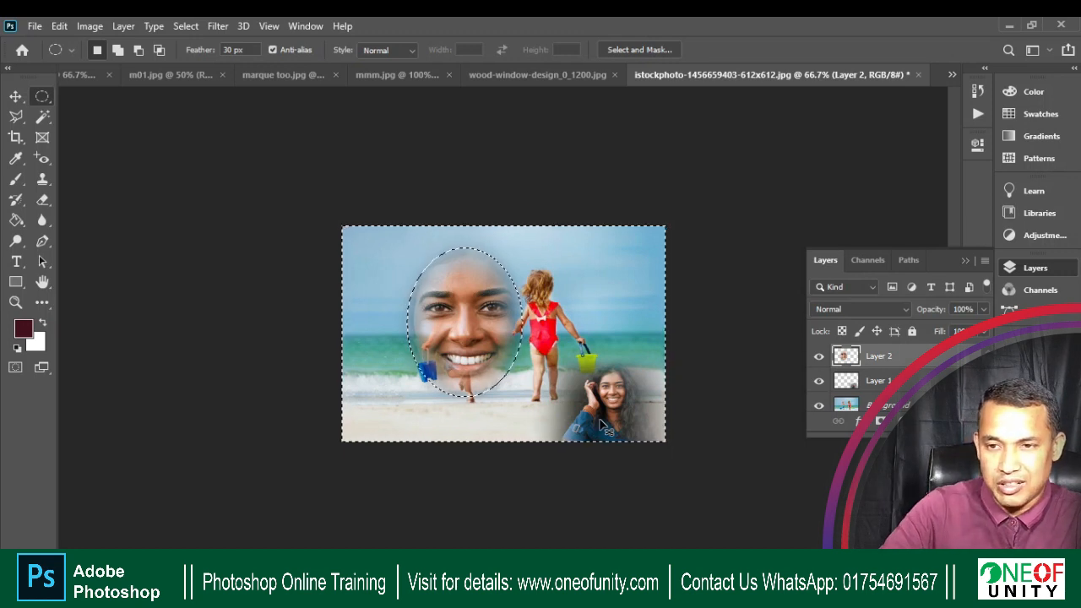
key("ctrl+d")
key("ctrl+plus")
key("ctrl+minus")
Scale Layer 2 proportionally to 36.85% with Free Transform and move it to the middle of the picture, over the two children.
key("ctrl+t")
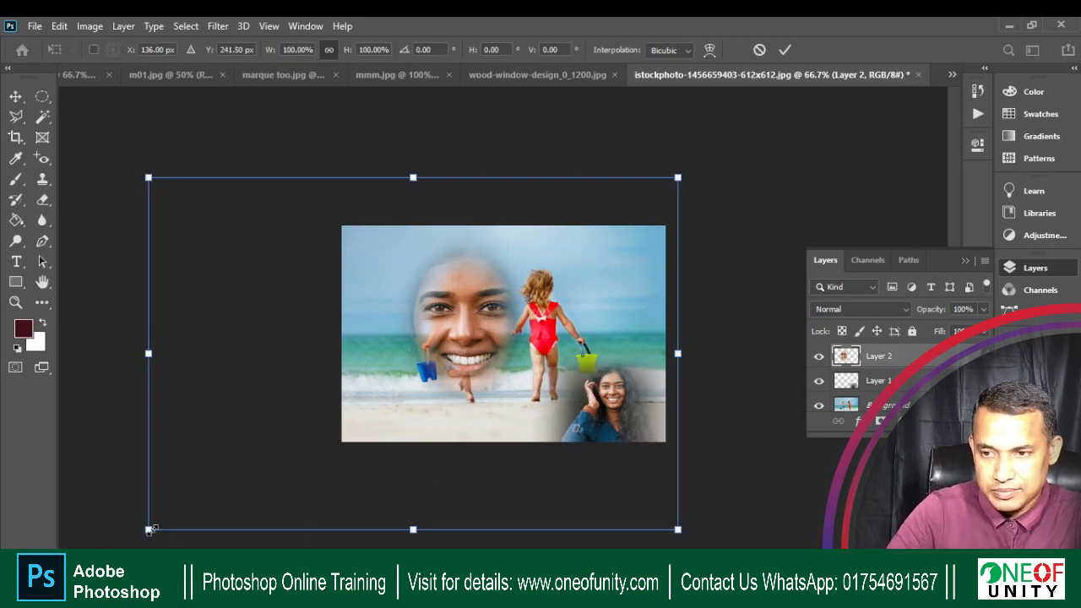
left_click_drag(150, 529, 386, 399)
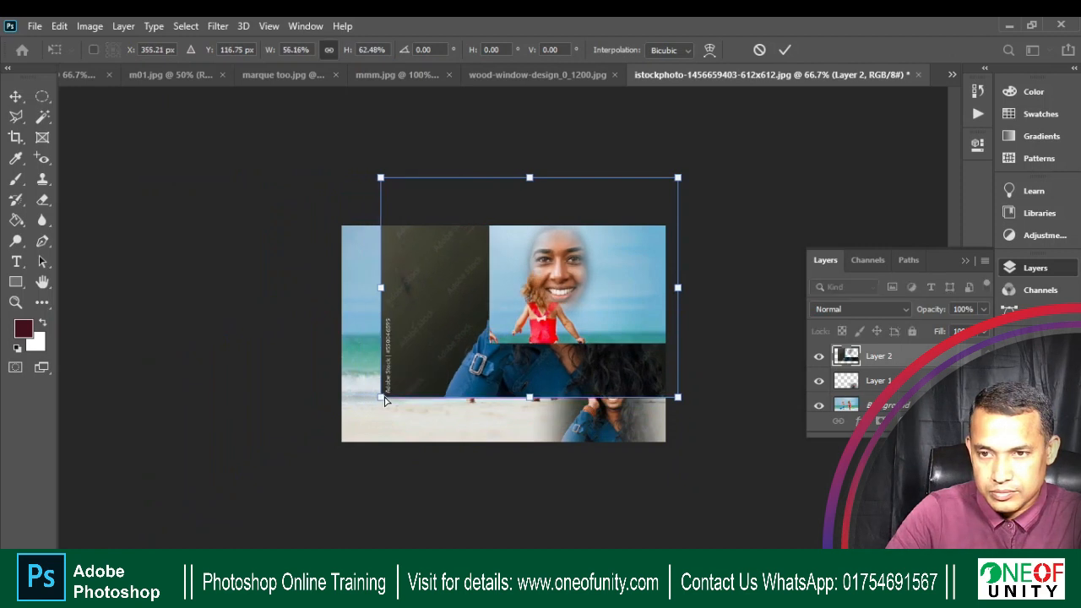
key("ctrl+z")
left_click_drag(149, 530, 482, 307)
left_click_drag(554, 290, 467, 381)
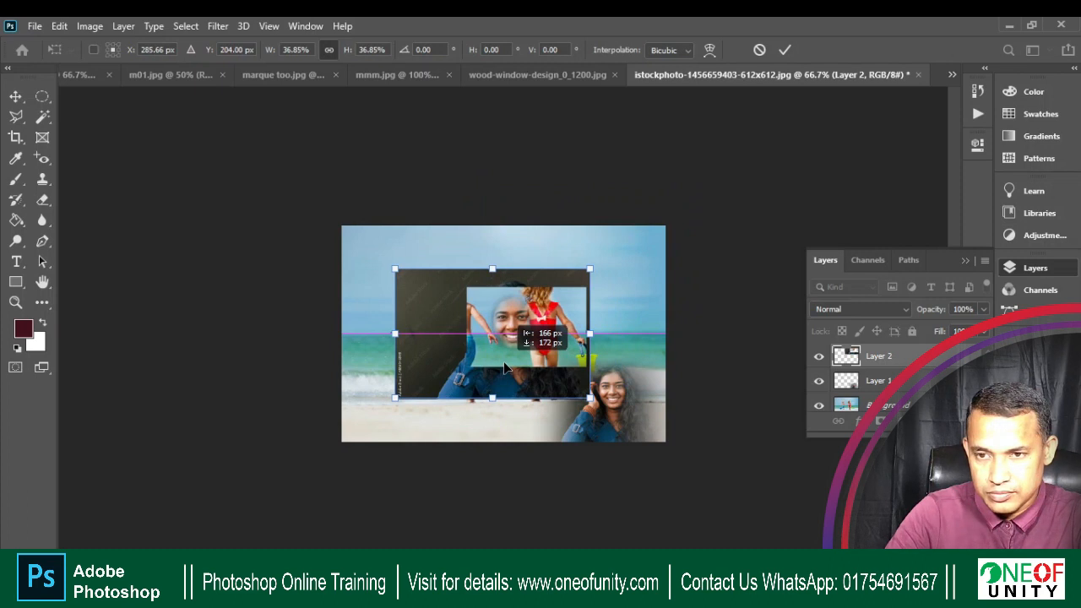
scroll(544, 373, "up", 3)
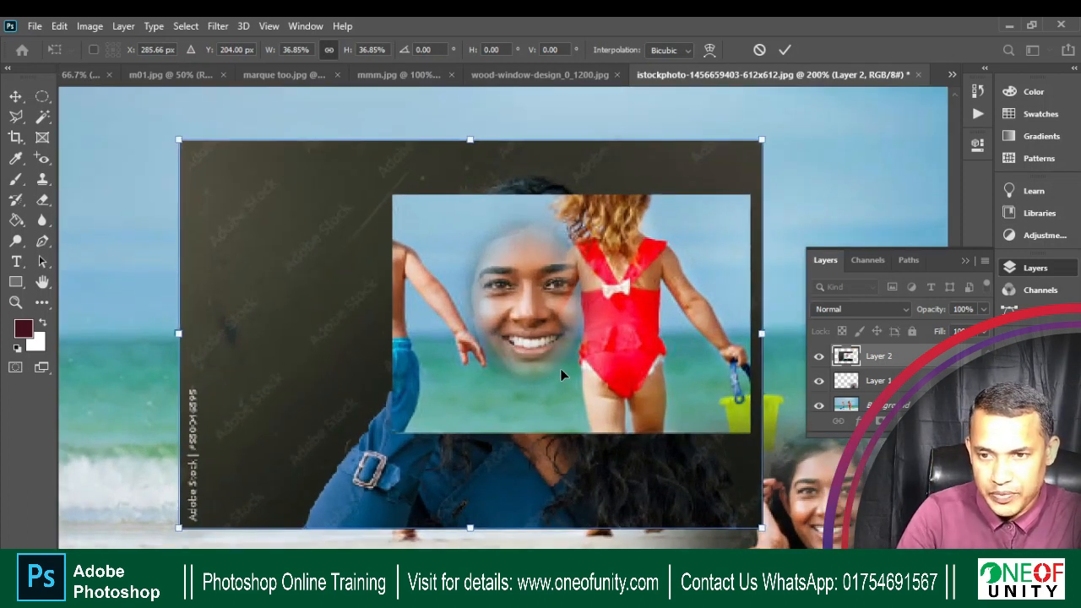
scroll(559, 369, "down", 2)
key("Return")
Choose the Rectangular Marquee tool, set its Feather to 0 px, and draw a rectangle around the face just inside the leftover portrait frame.
key("m")
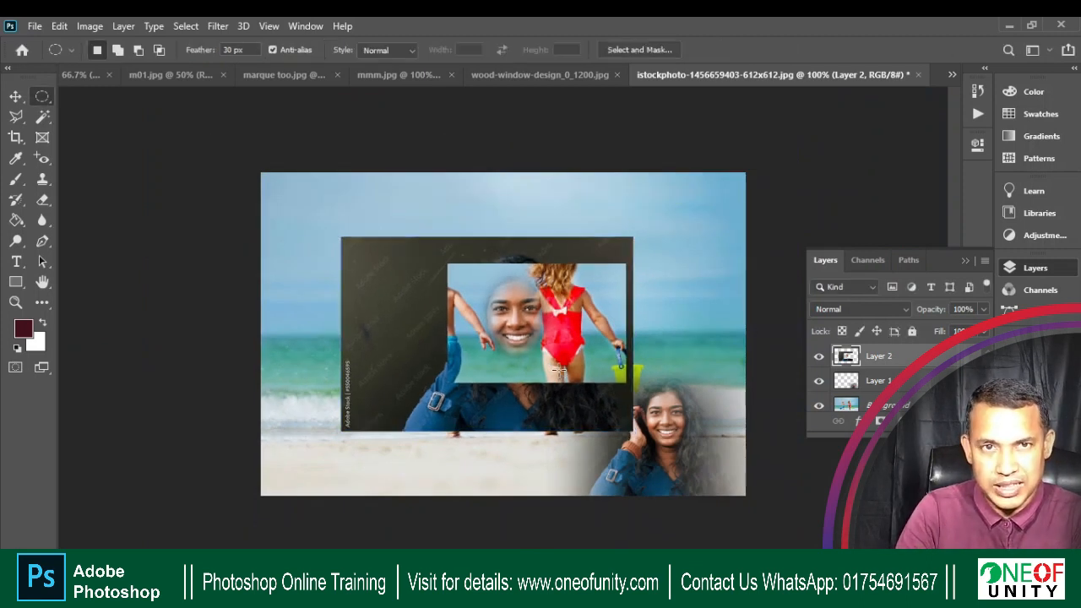
scroll(559, 370, "up", 3)
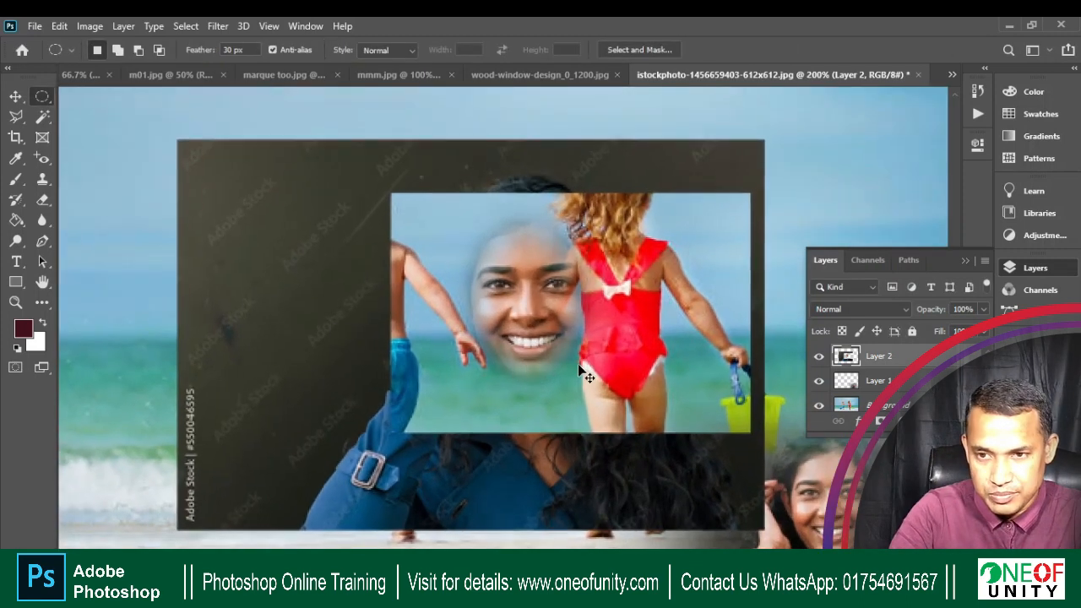
scroll(561, 342, "down", 1)
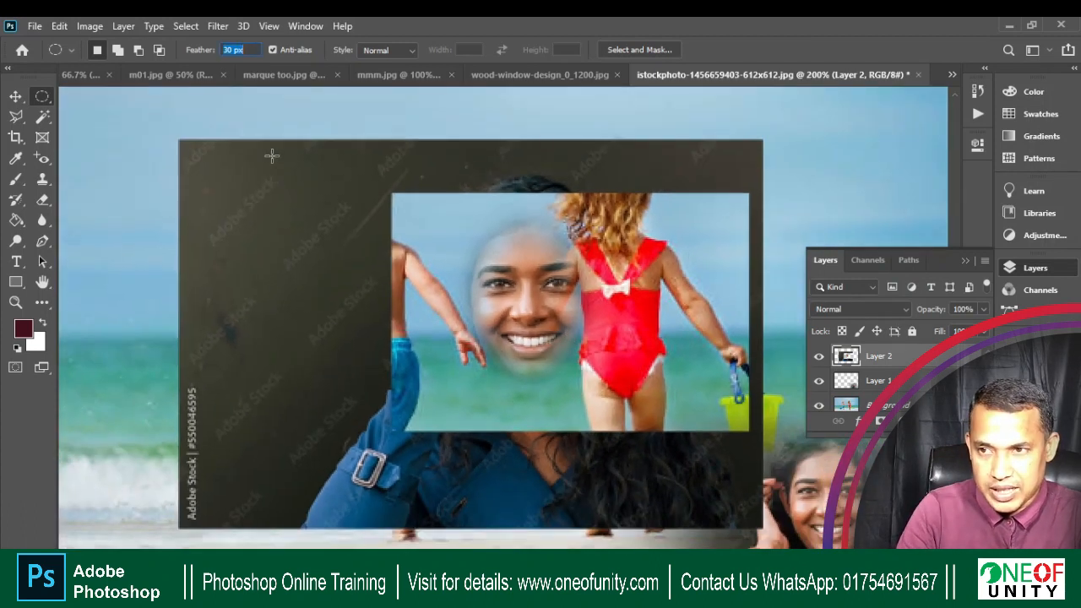
right_click(43, 97)
left_click(73, 100)
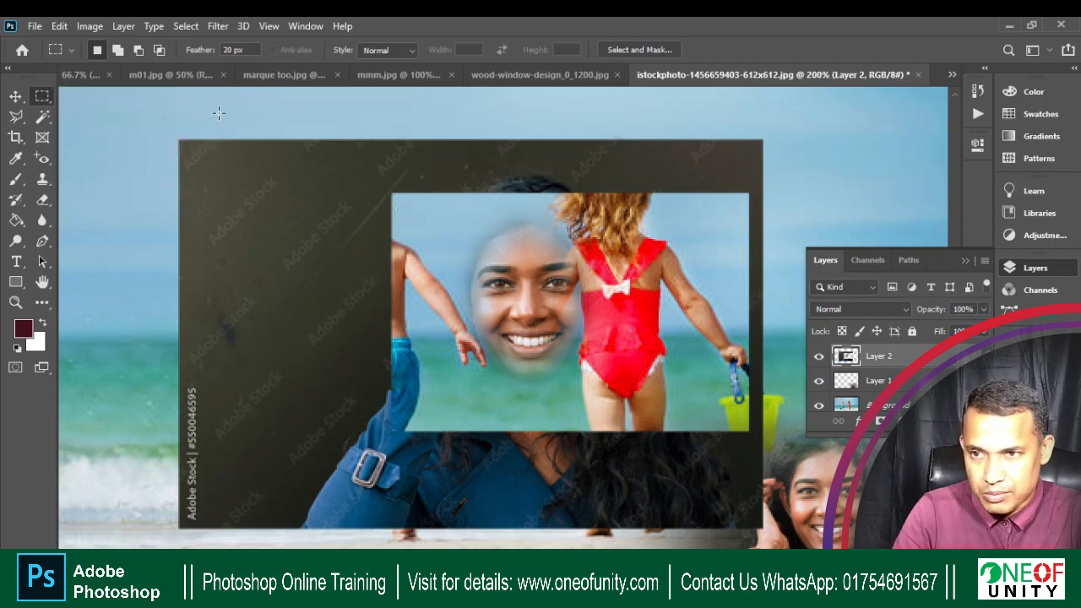
left_click(251, 52)
type("0")
key("Return")
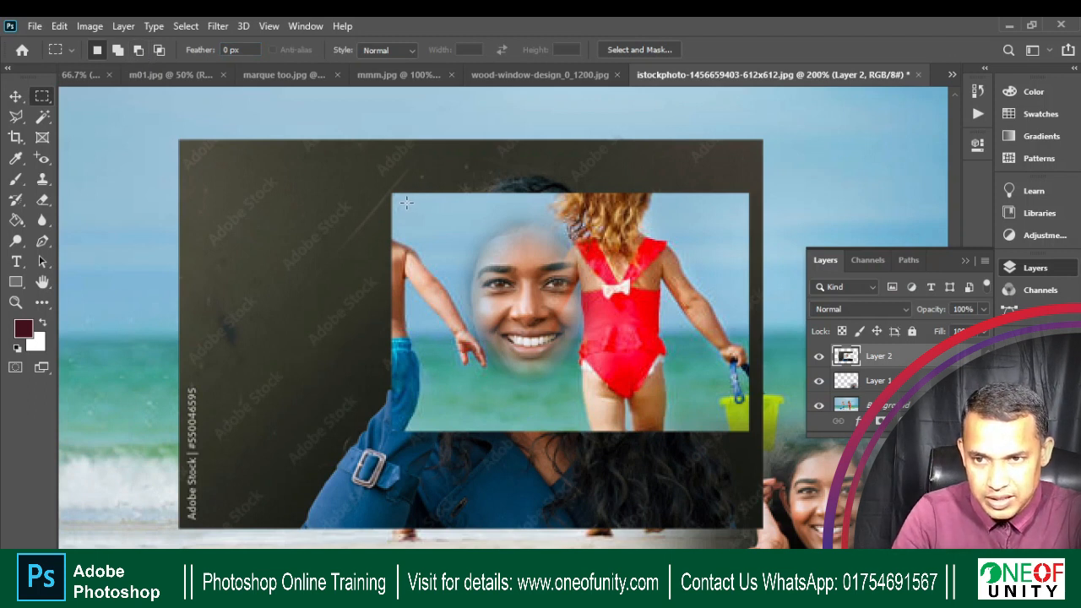
left_click_drag(403, 197, 737, 419)
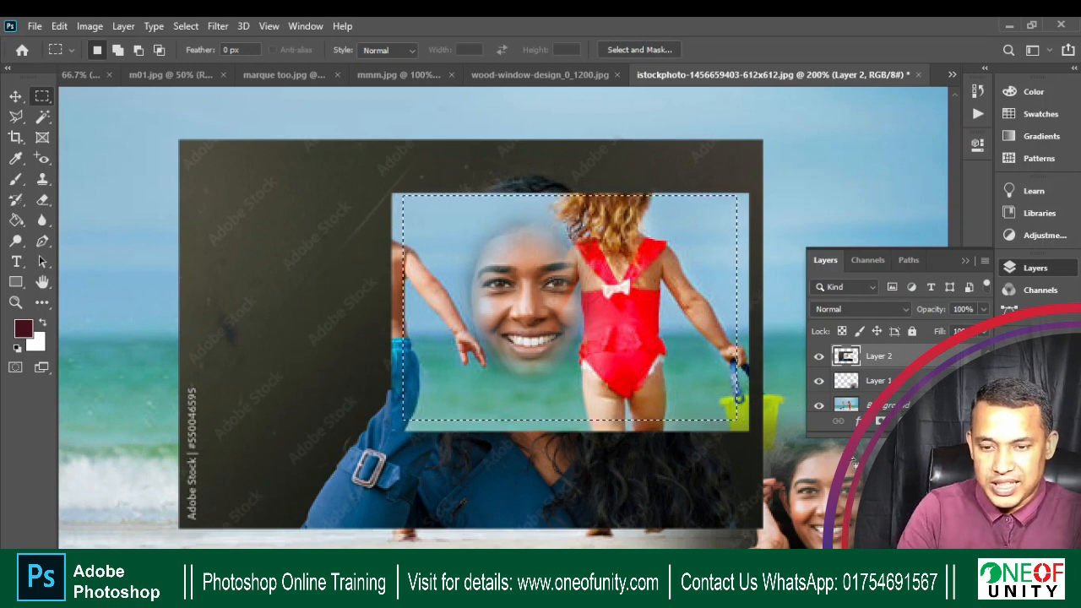
Invert the rectangular selection, delete the leftover portrait frame from Layer 2, and deselect.
key("ctrl+minus")
key("ctrl+minus")
key("ctrl+minus")
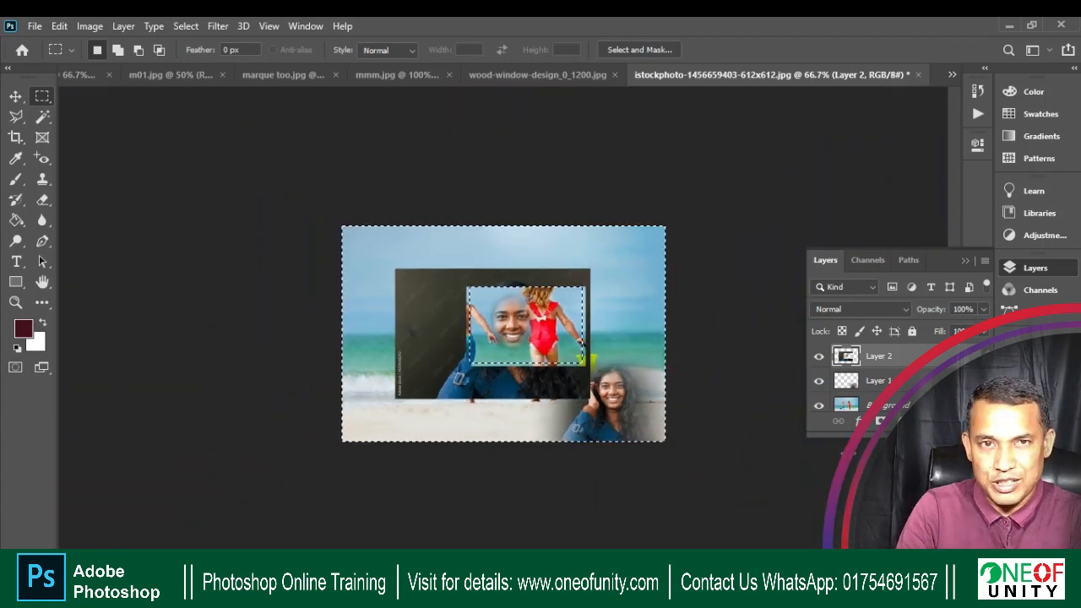
key("Delete")
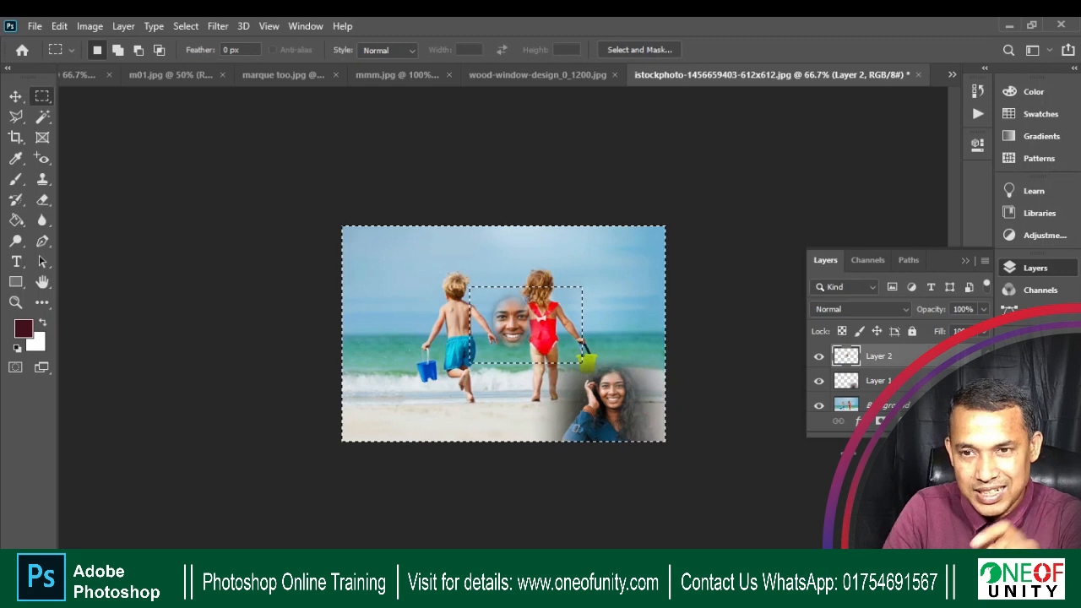
key("ctrl+d")
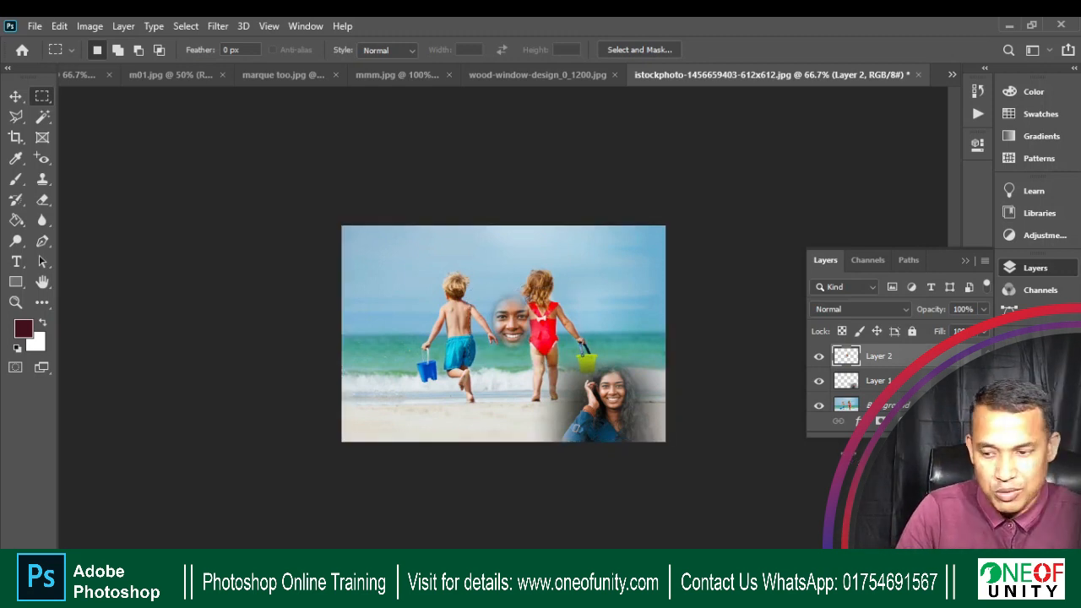
Move the feathered face into the sky near the picture's upper-left corner and enlarge it slightly with Free Transform.
left_click(17, 98)
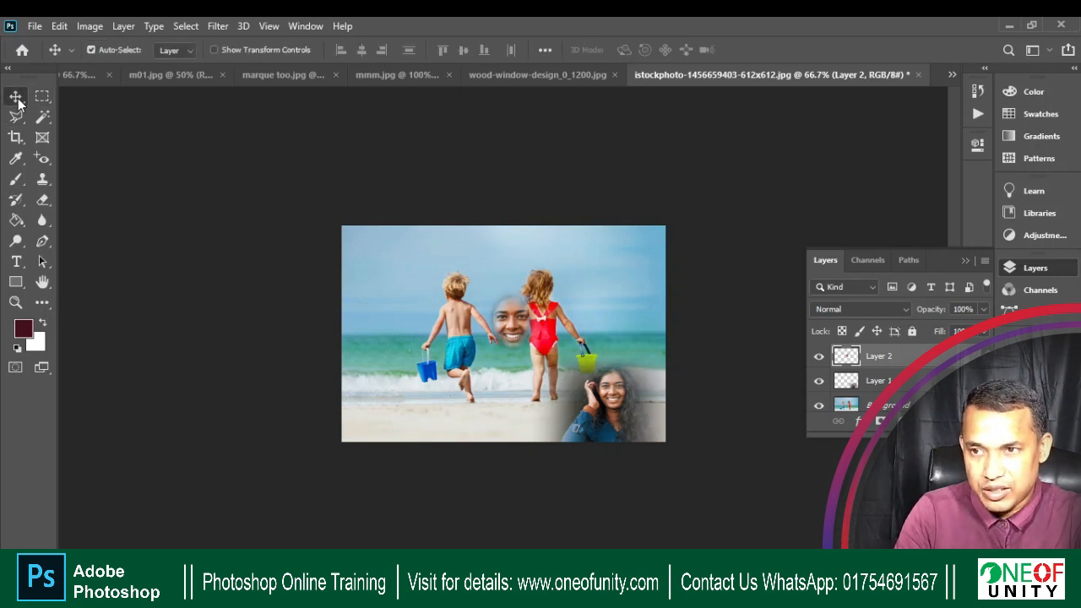
key("ctrl+1")
left_click_drag(532, 326, 323, 250)
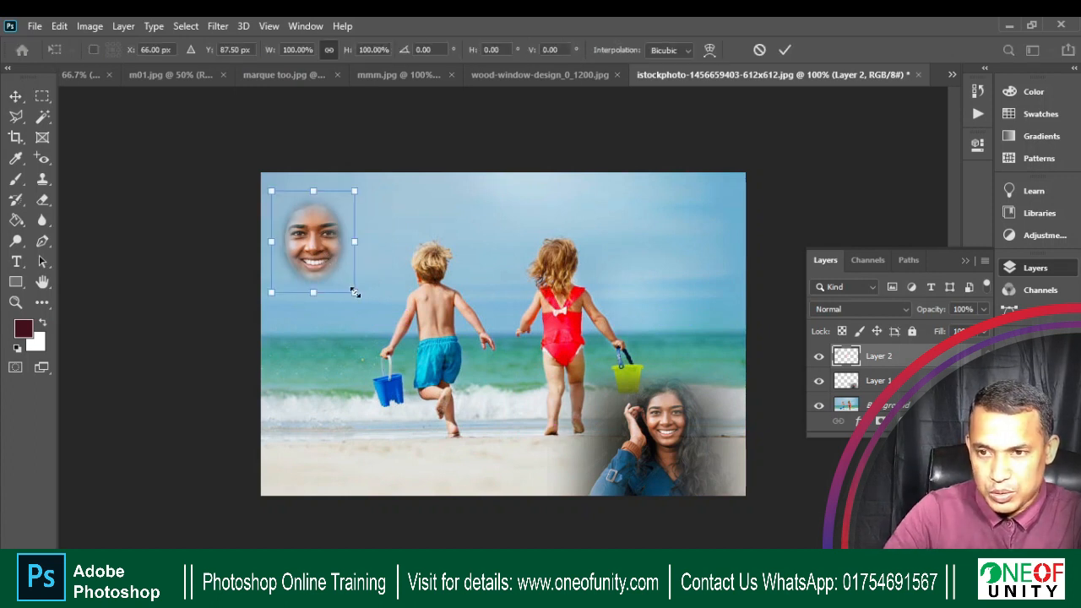
mouse_move(355, 292)
left_mouse_down()
mouse_move(379, 313)
mouse_move(349, 273)
left_mouse_up()
key("Return")
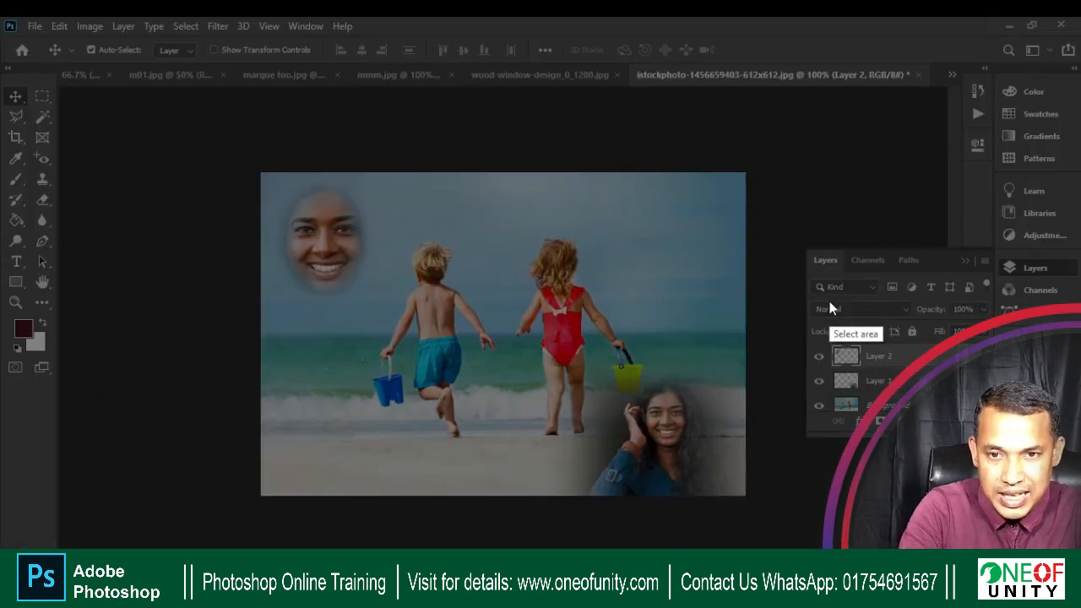
left_click_drag(808, 246, 999, 438)
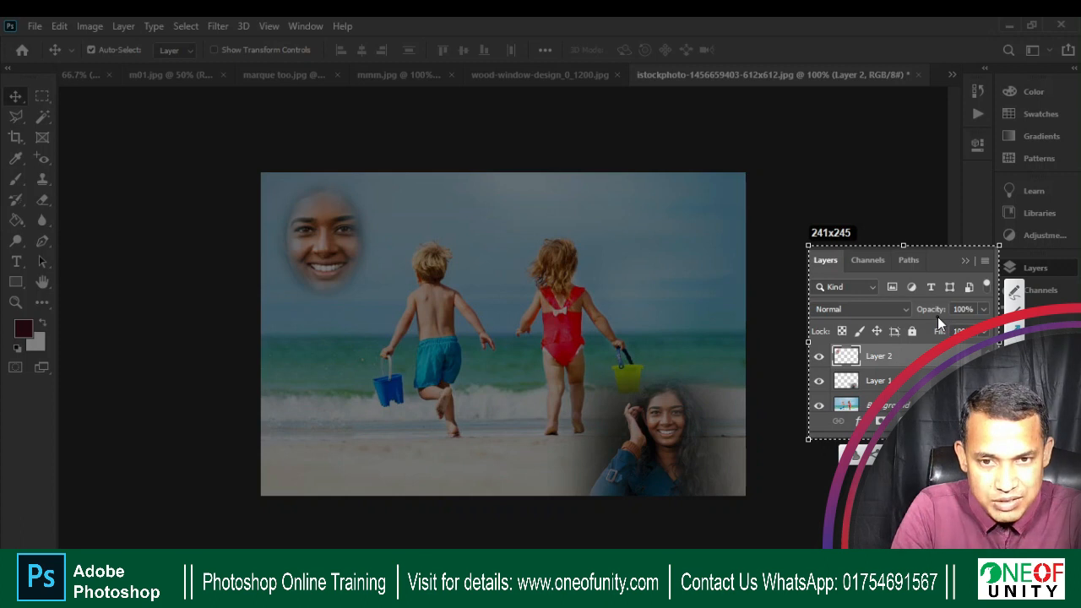
mouse_move(821, 343)
left_mouse_down()
mouse_move(885, 361)
mouse_move(986, 367)
left_mouse_up()
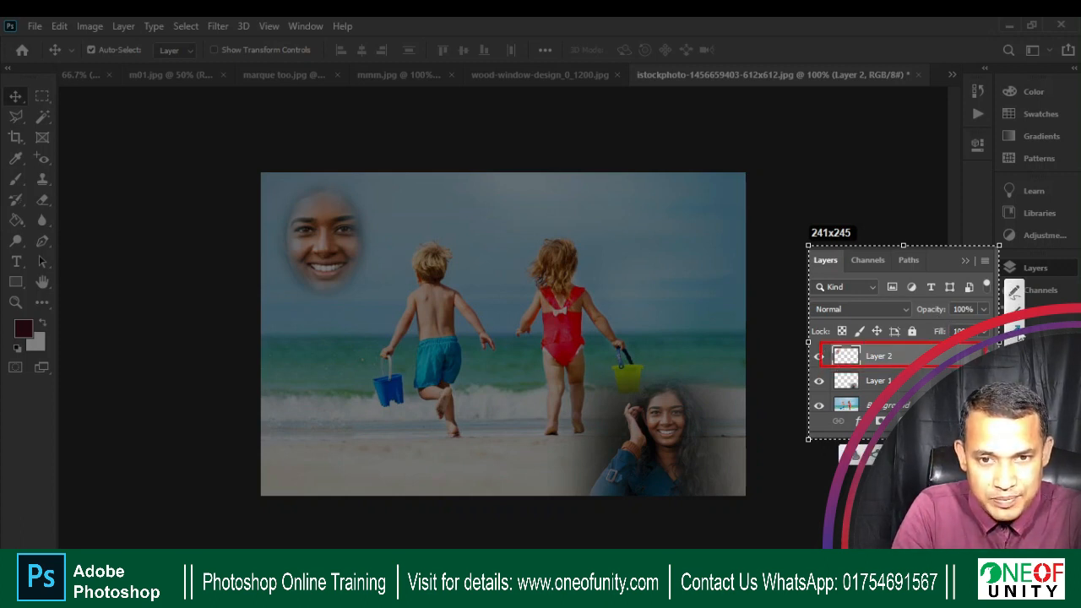
mouse_move(911, 320)
left_mouse_down()
mouse_move(954, 314)
mouse_move(933, 307)
mouse_move(988, 319)
mouse_move(995, 343)
left_mouse_up()
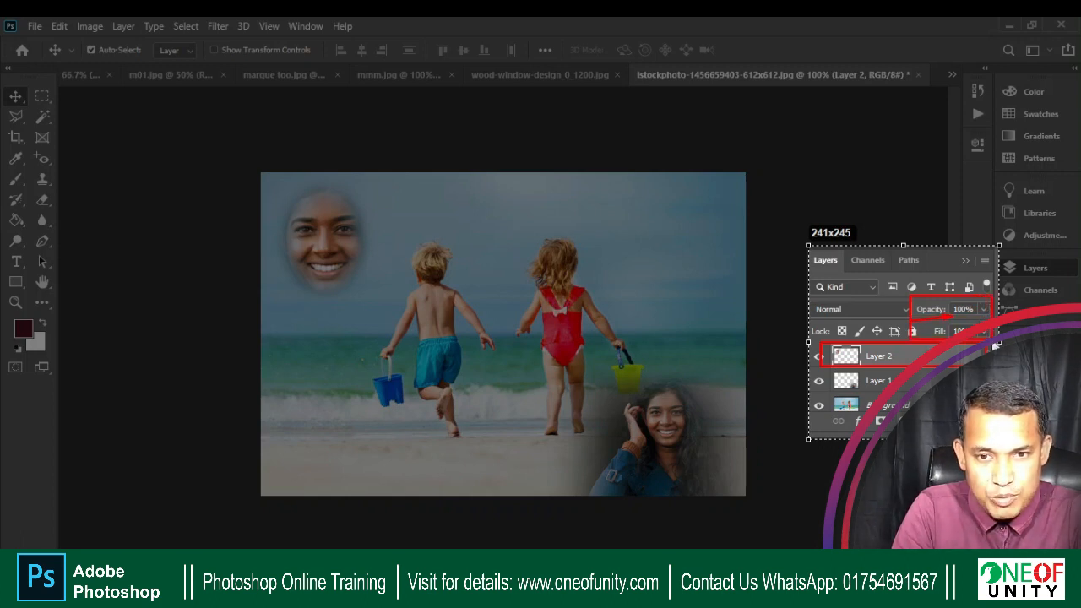
left_click_drag(993, 342, 993, 343)
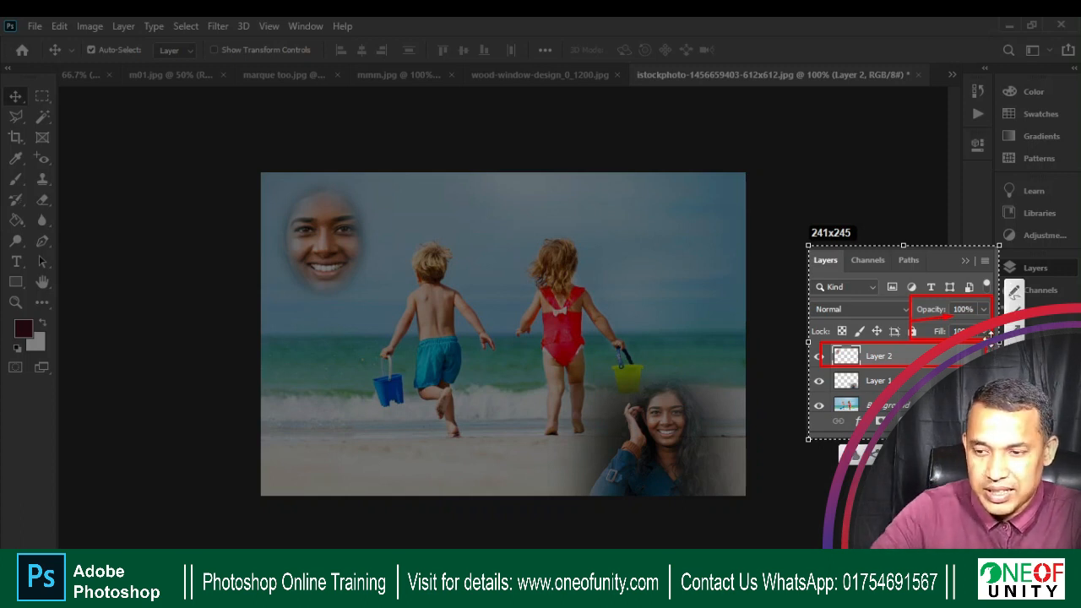
key("Escape")
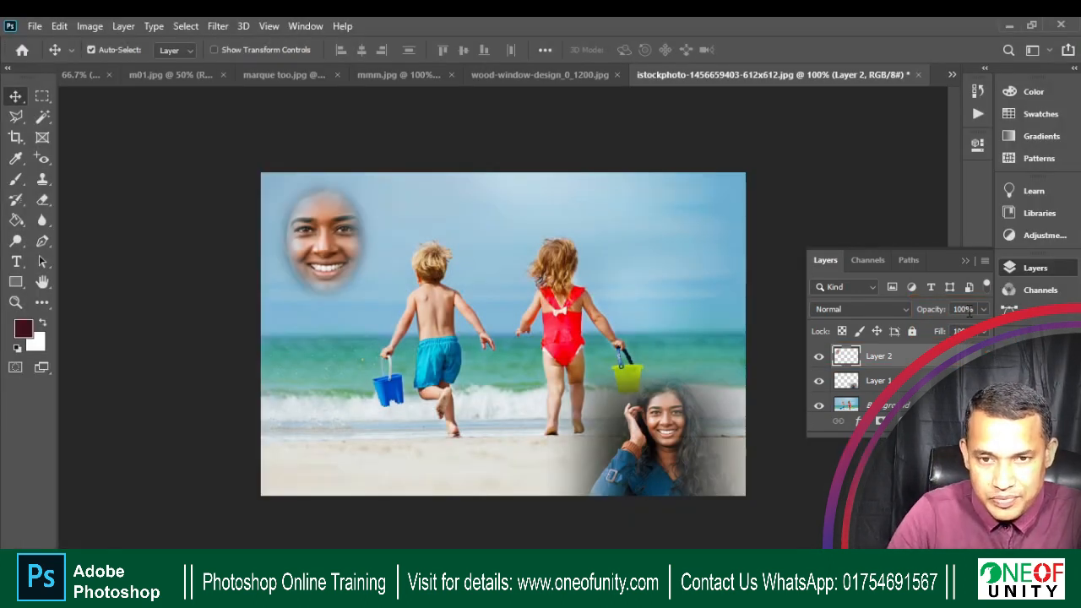
Reduce the opacity of Layer 2, the feathered face in the sky, to 18%.
left_click(982, 309)
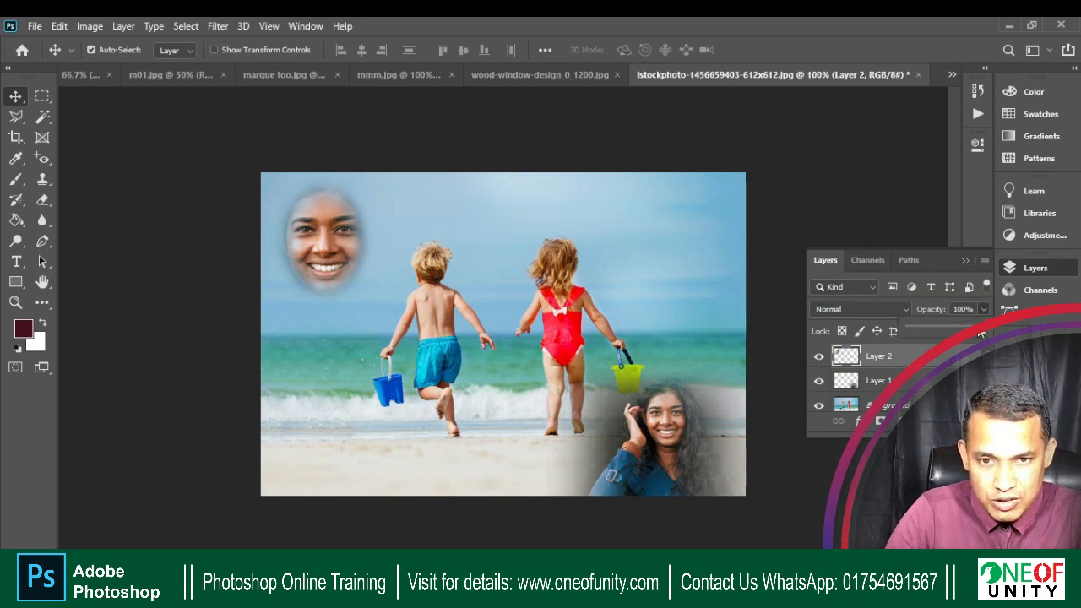
left_click_drag(981, 333, 922, 330)
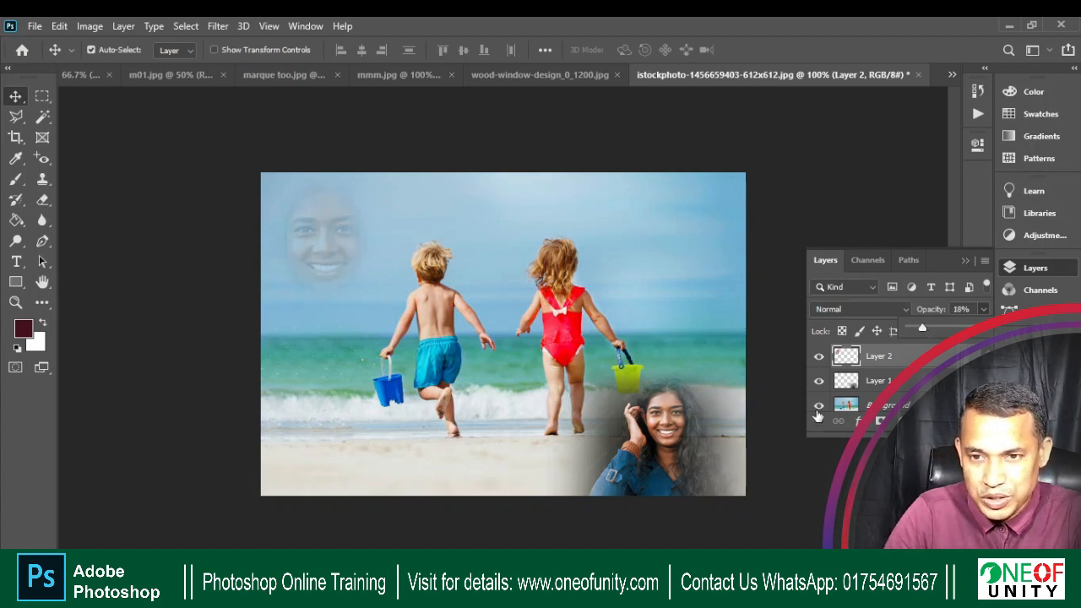
Select Layer 1, the woman's portrait in the picture's lower-right corner, directly on the canvas.
left_click(670, 444)
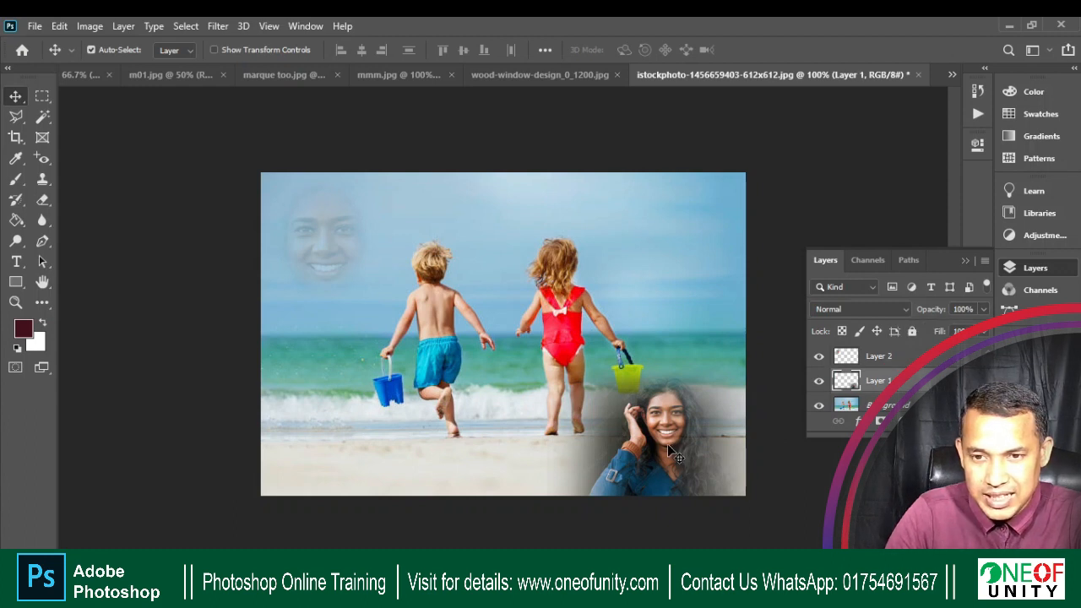
right_click(668, 445)
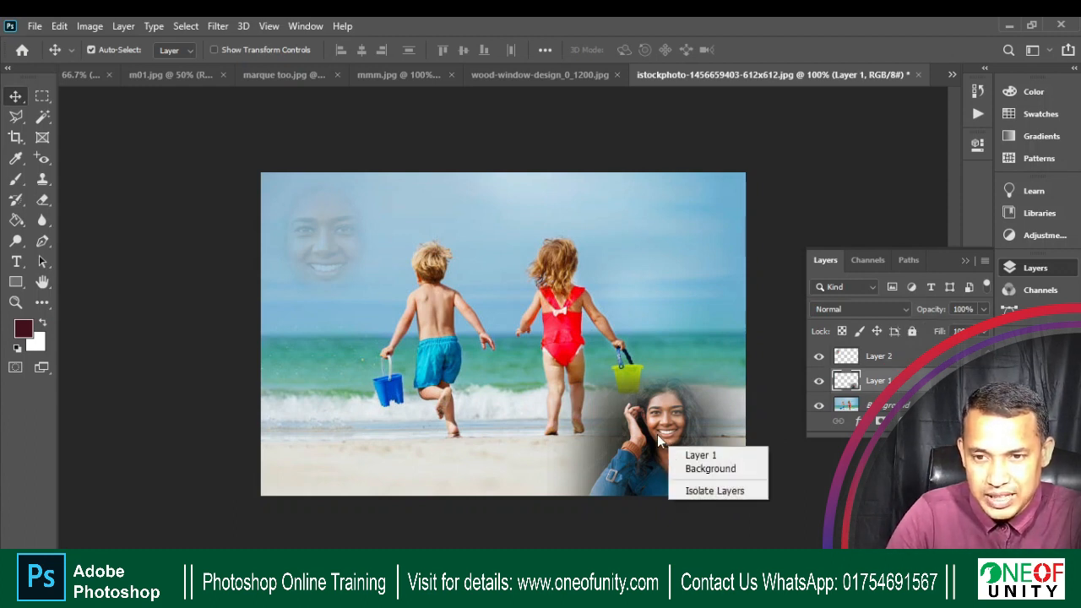
right_click(658, 436)
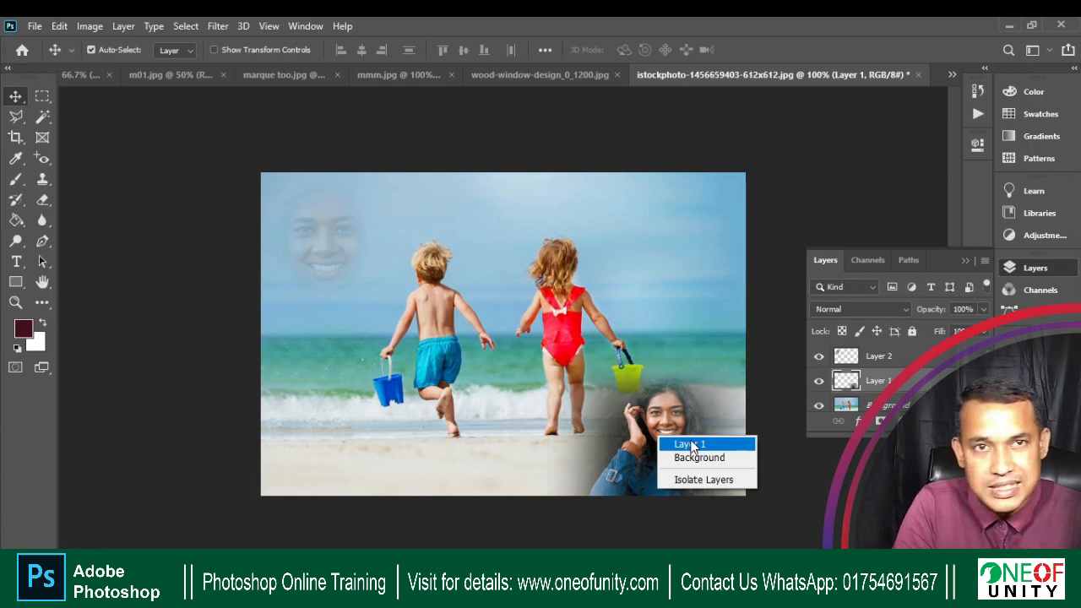
left_click(691, 445)
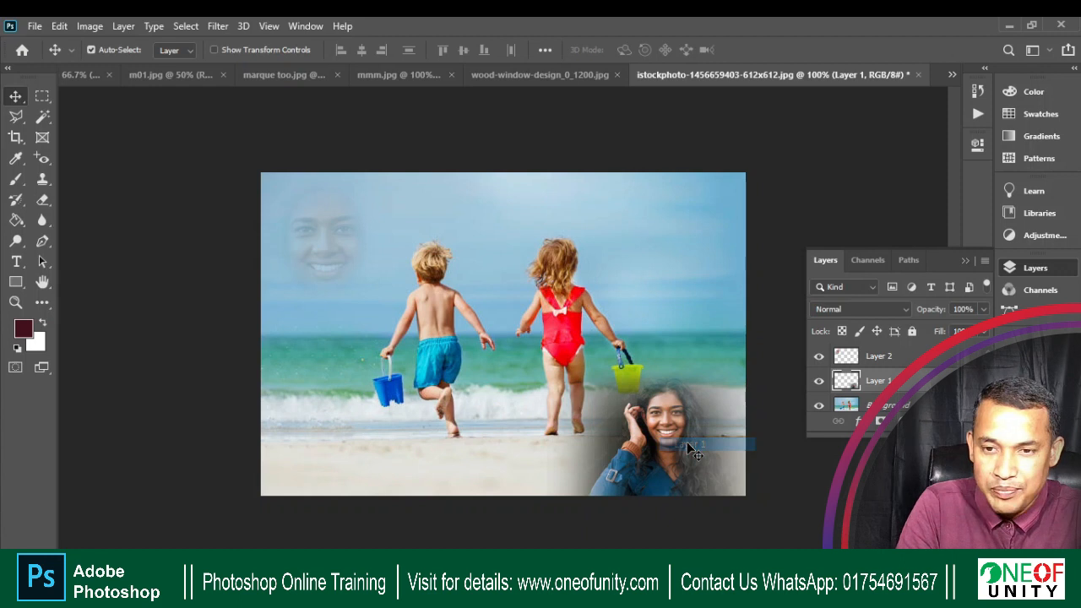
Reduce the opacity of Layer 1, the woman's portrait in the picture's lower-right corner, to 80% and lower its fill slightly.
left_click(986, 309)
left_click_drag(983, 333, 969, 331)
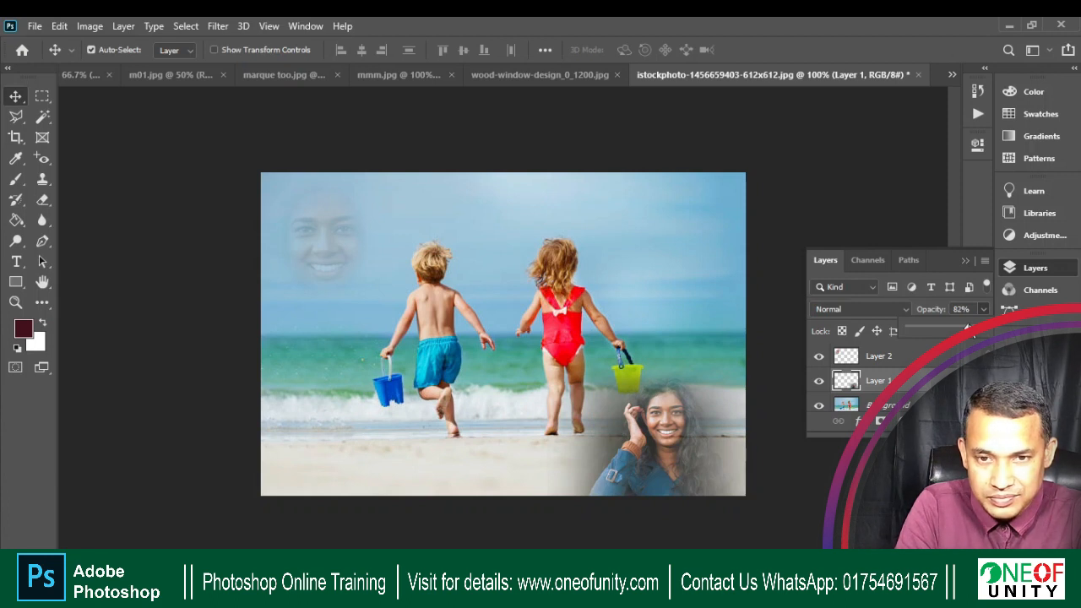
left_click(983, 310)
left_click(984, 331)
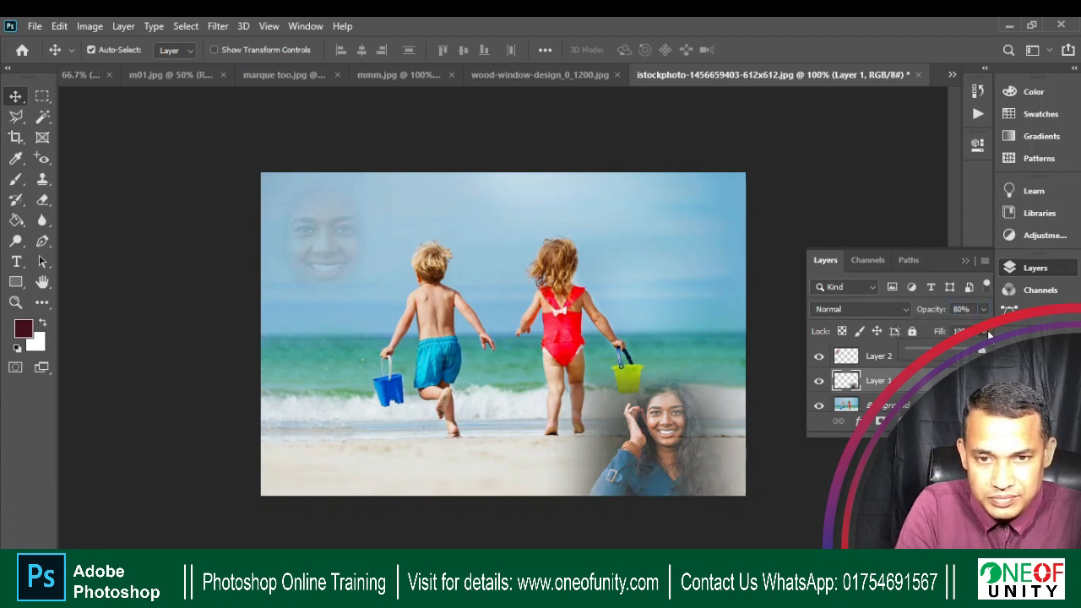
left_click_drag(976, 353, 971, 355)
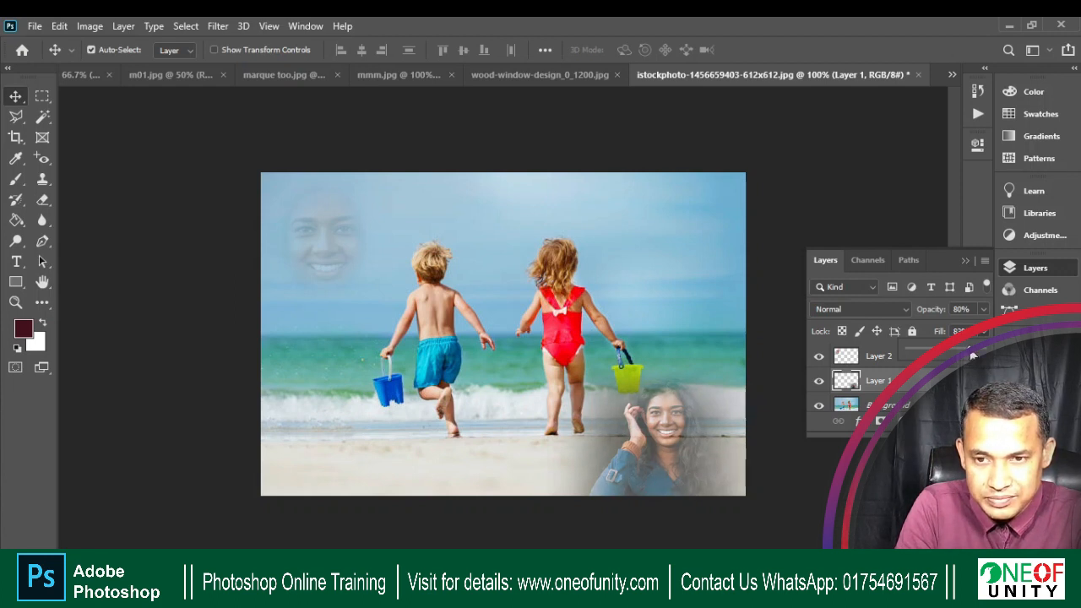
left_click(794, 484)
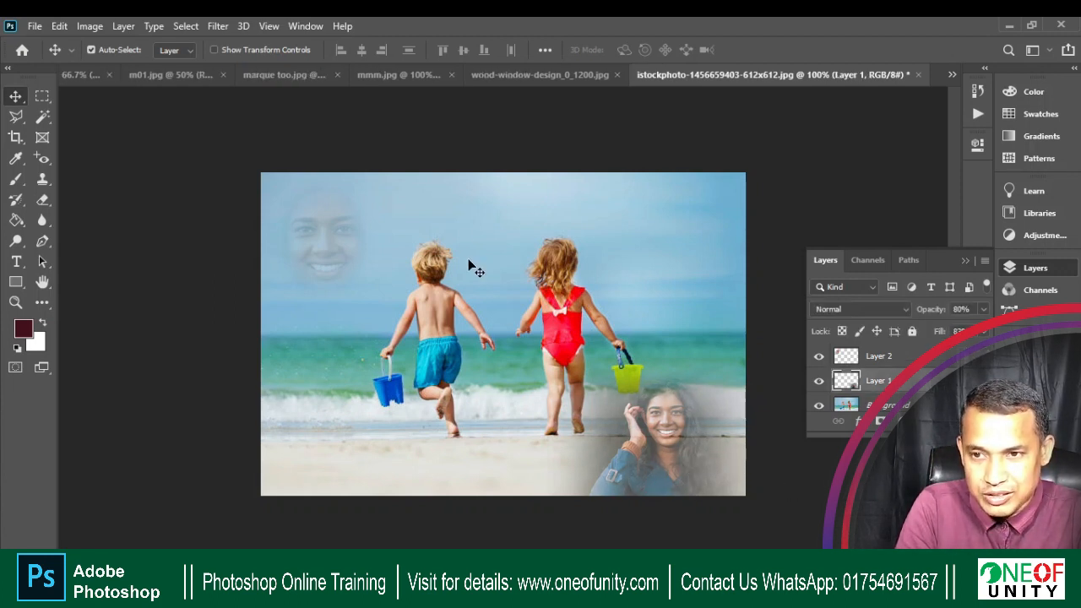
Examine how both feathered portraits blend into the beach picture, from the whole composition and in close-up.
key("ctrl+minus")
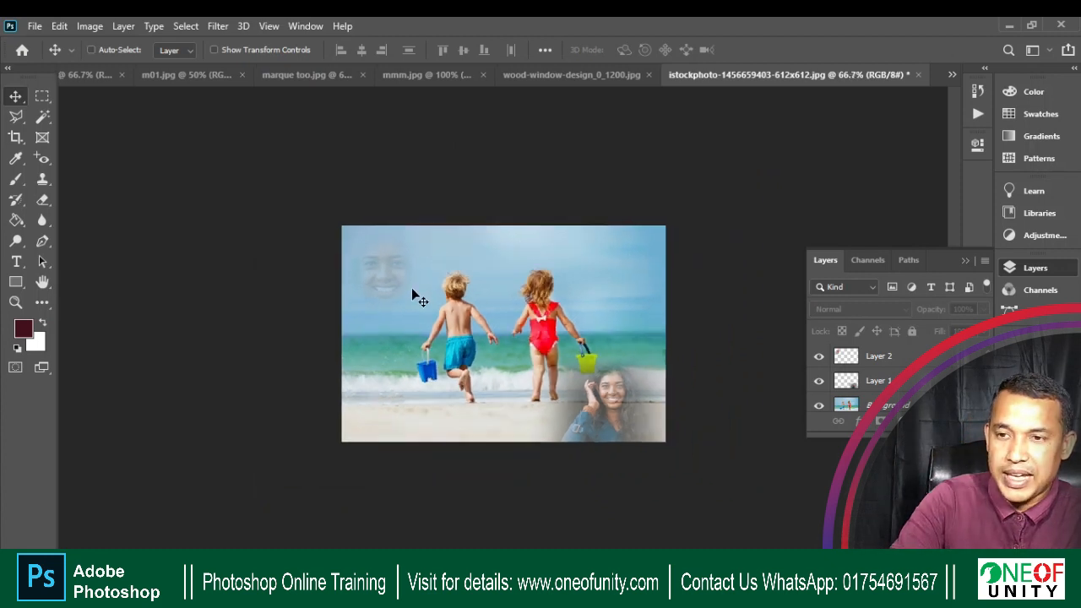
key("ctrl+plus")
key("ctrl+plus")
key("ctrl+minus")
key("ctrl+minus")
key("ctrl+minus")
key("ctrl+plus")
key("ctrl+plus")
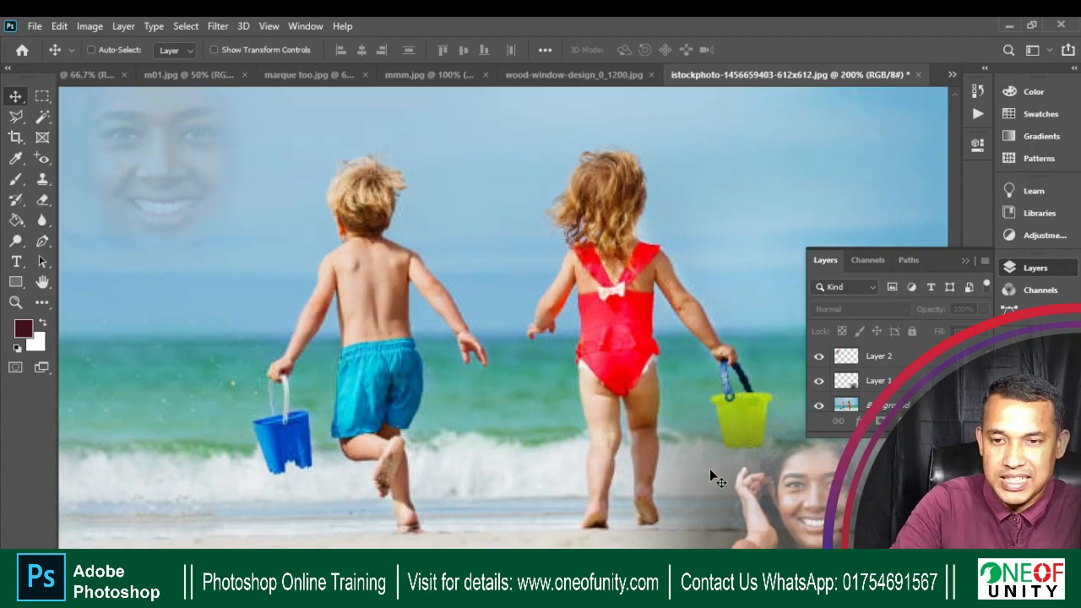
key("ctrl+minus")
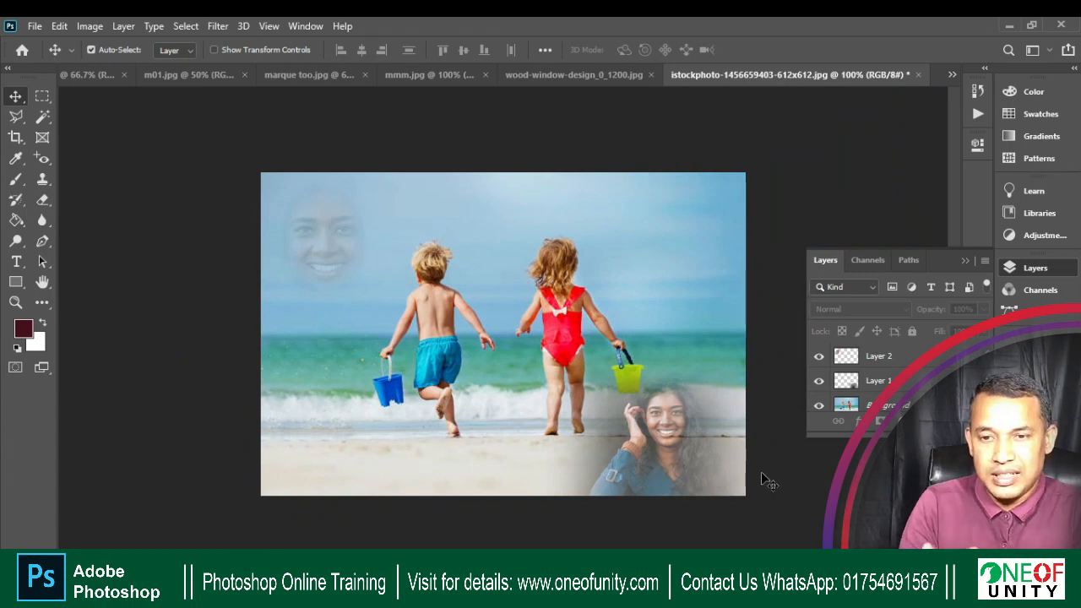